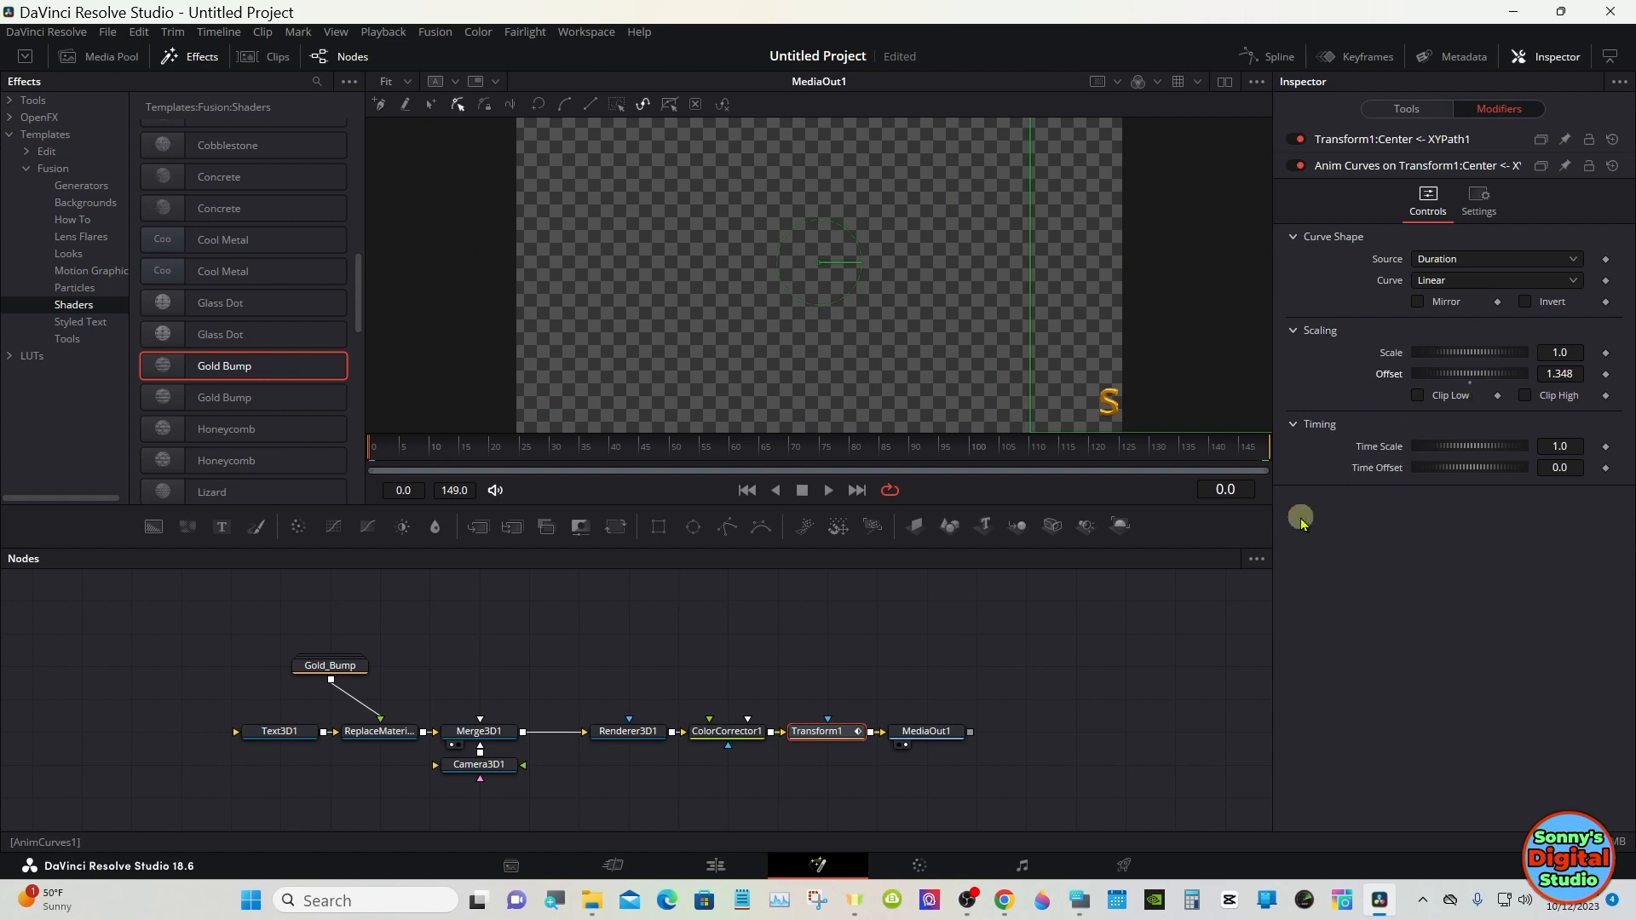
Set the Offset of the Anim Curves modifier on Transform1's Center to 1.5, so the text starts outside the frame.
click(1070, 901)
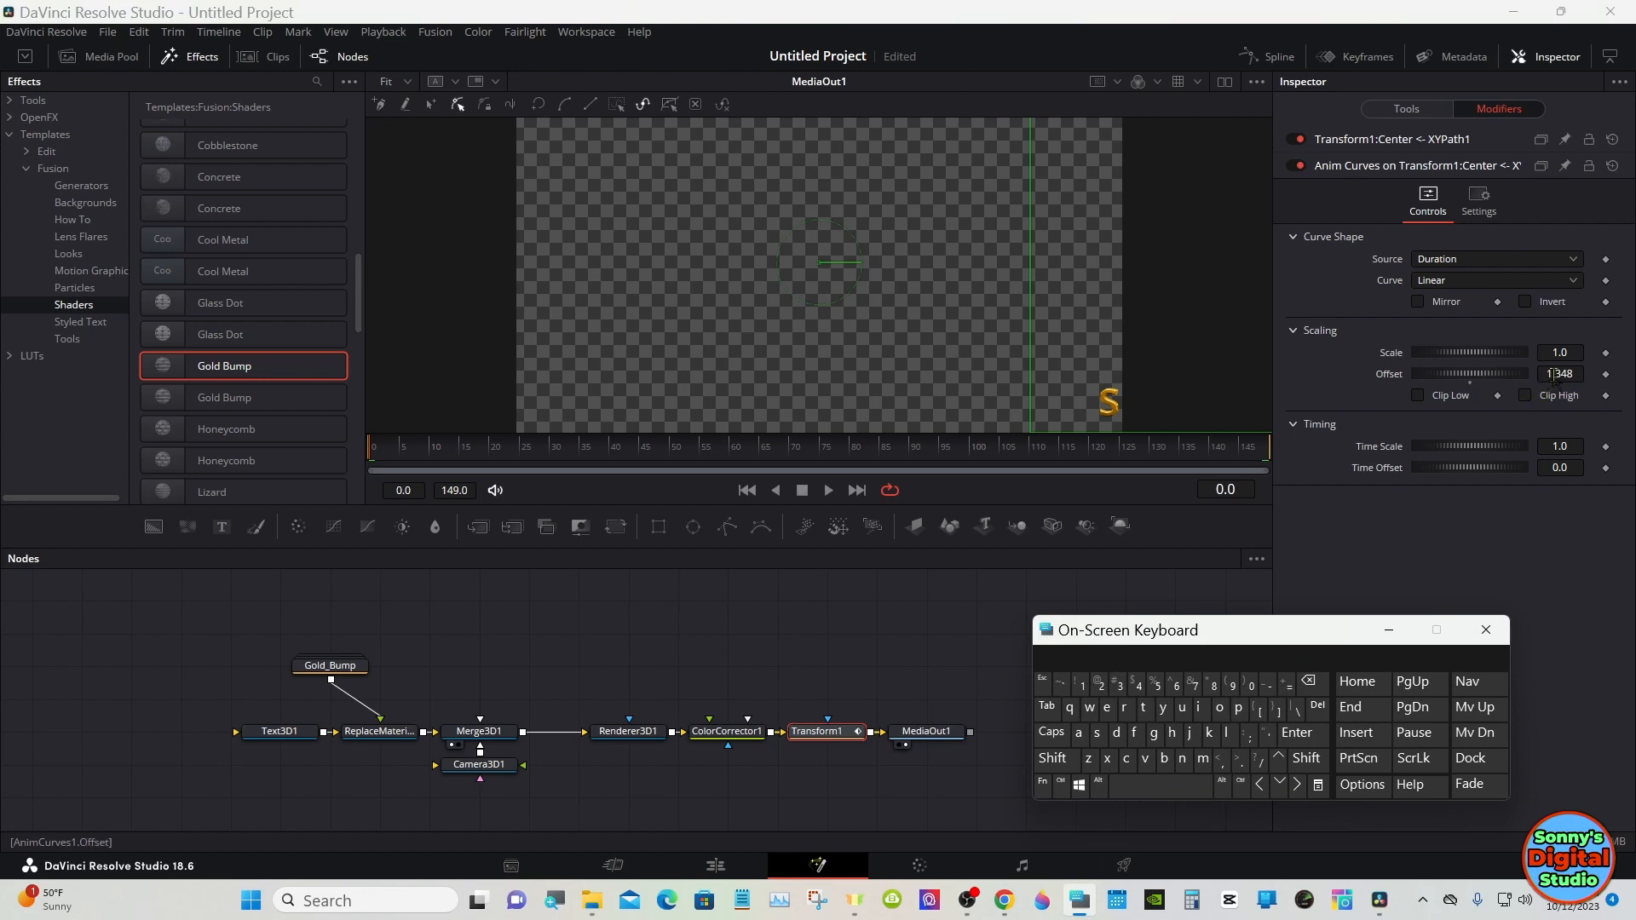
drag(1556, 374, 1587, 370)
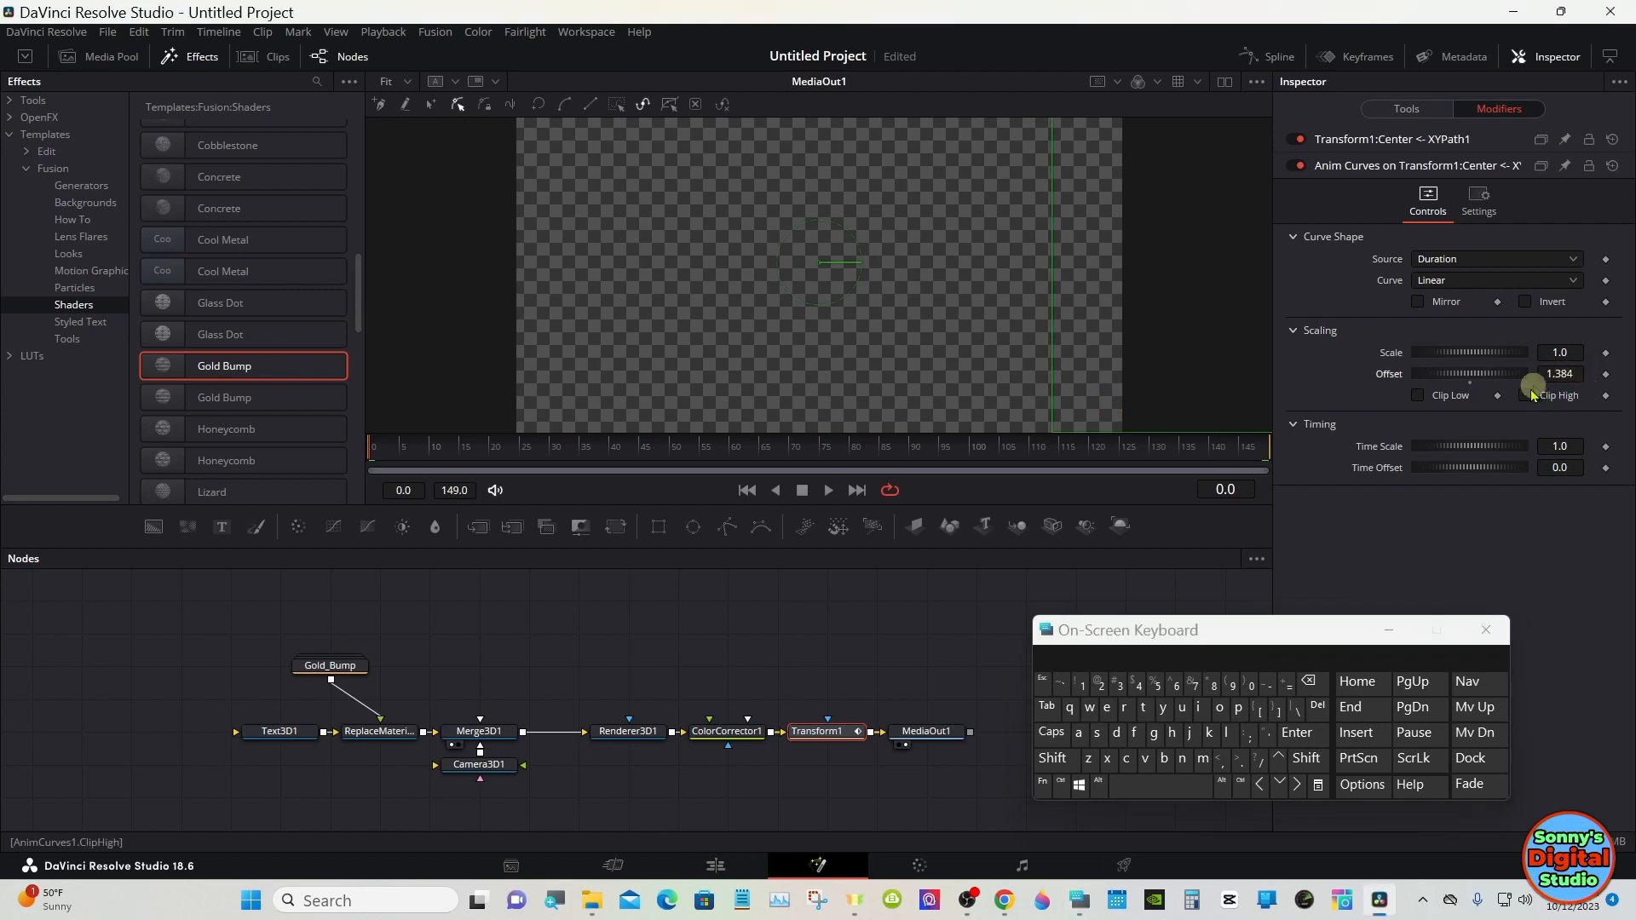
click(1242, 782)
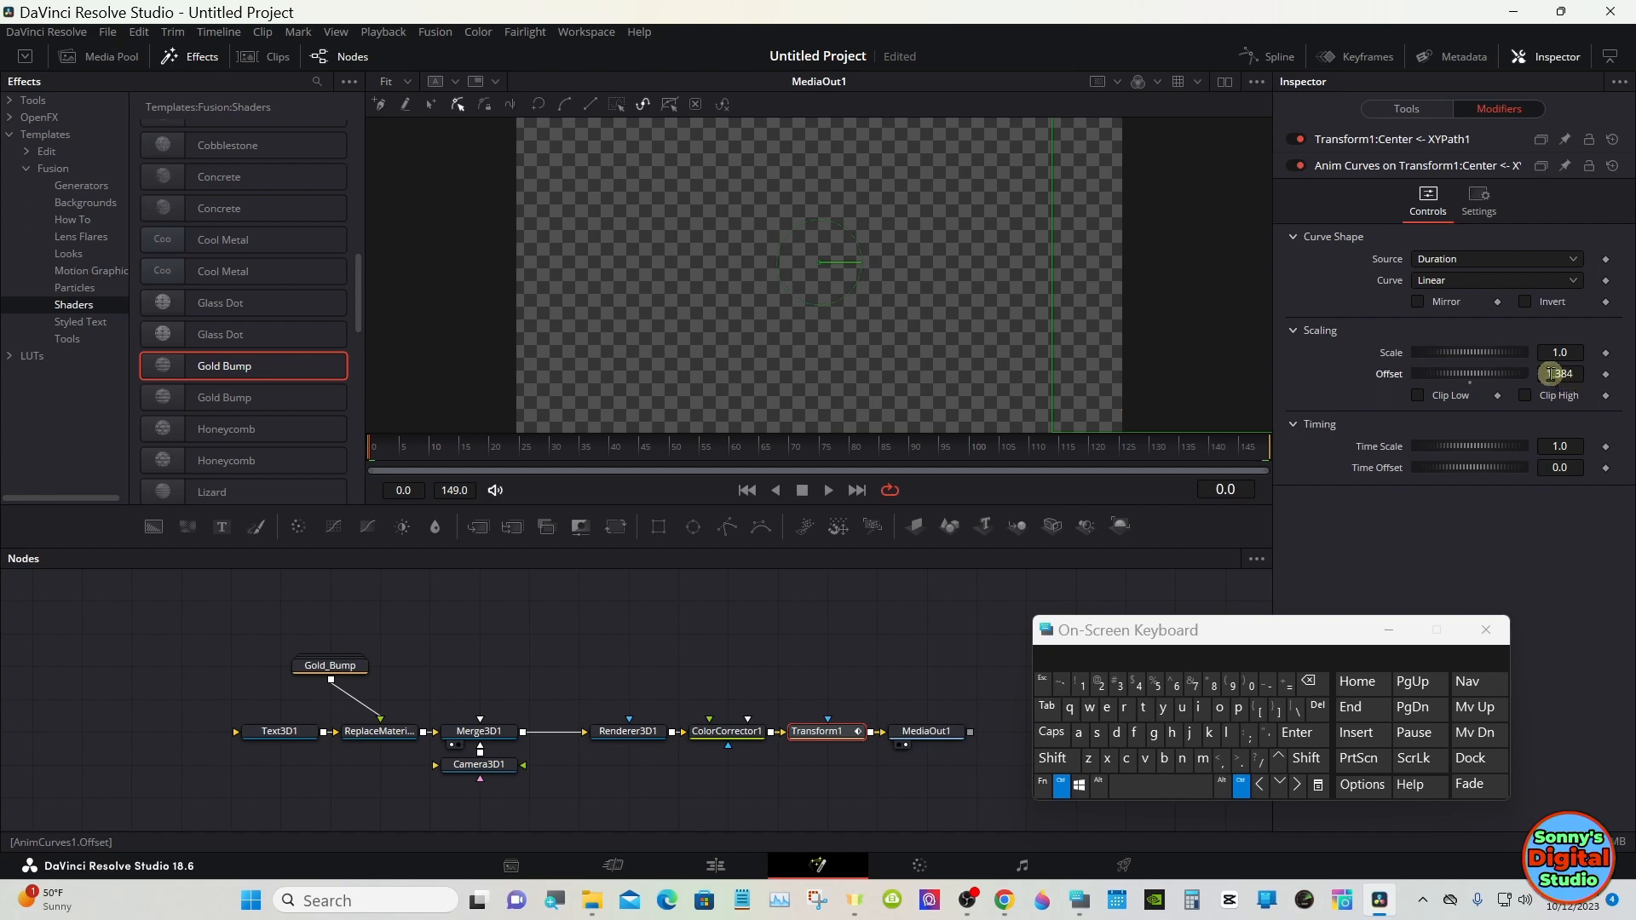
mouse_move(1553, 373)
mouse_down()
mouse_move(821, 373)
mouse_move(1614, 366)
mouse_move(865, 365)
mouse_move(1553, 373)
mouse_up()
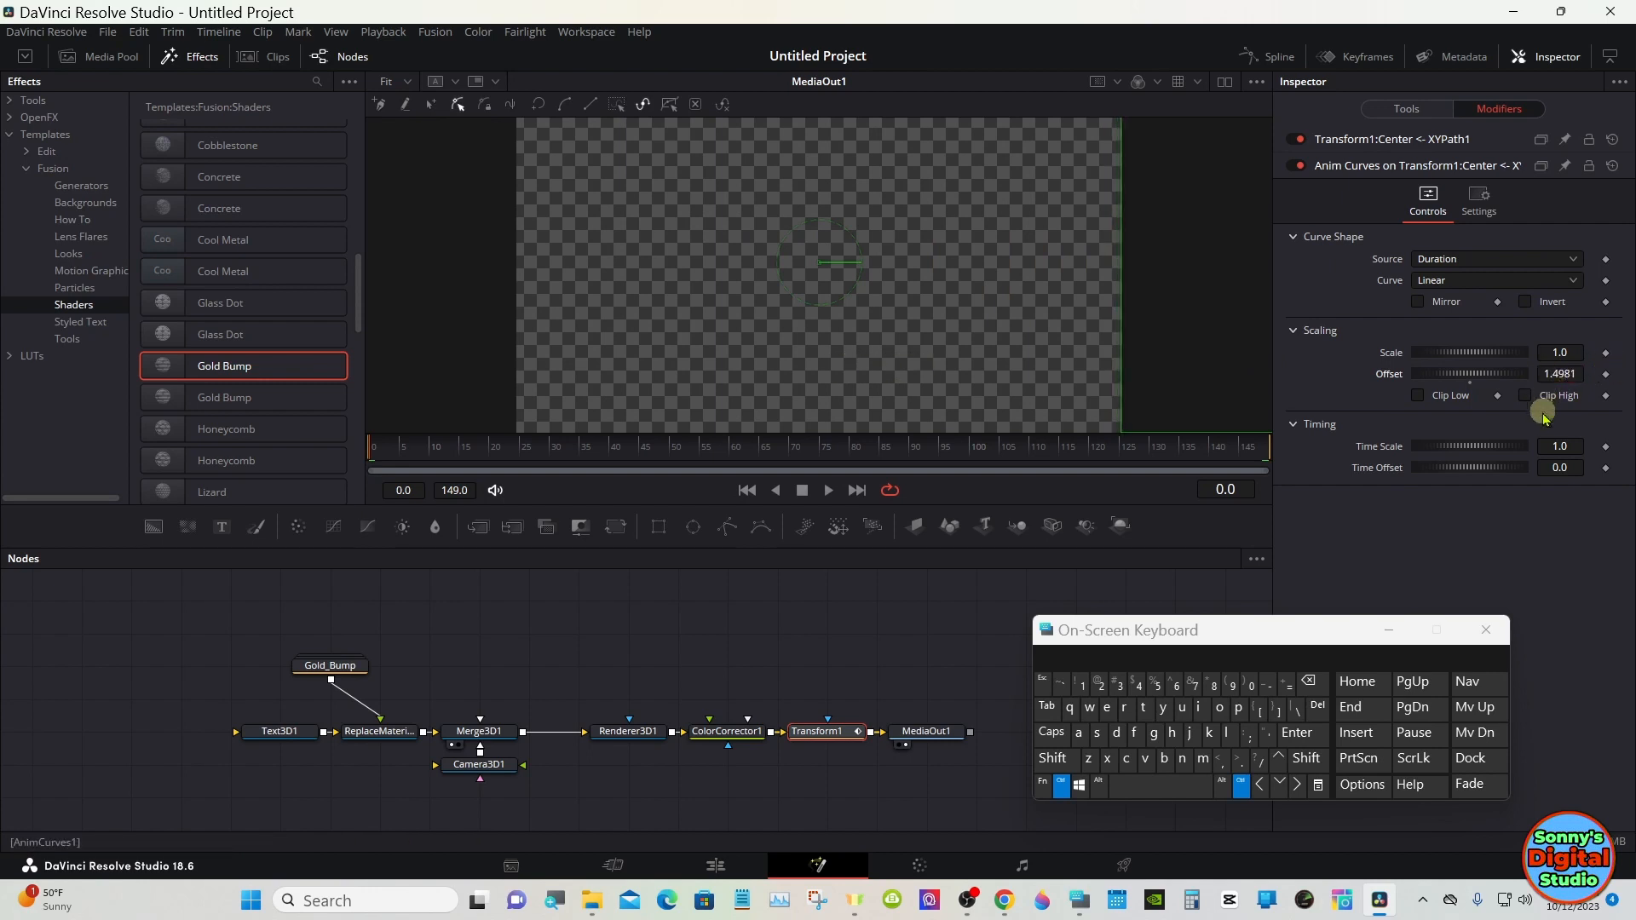
click(1240, 785)
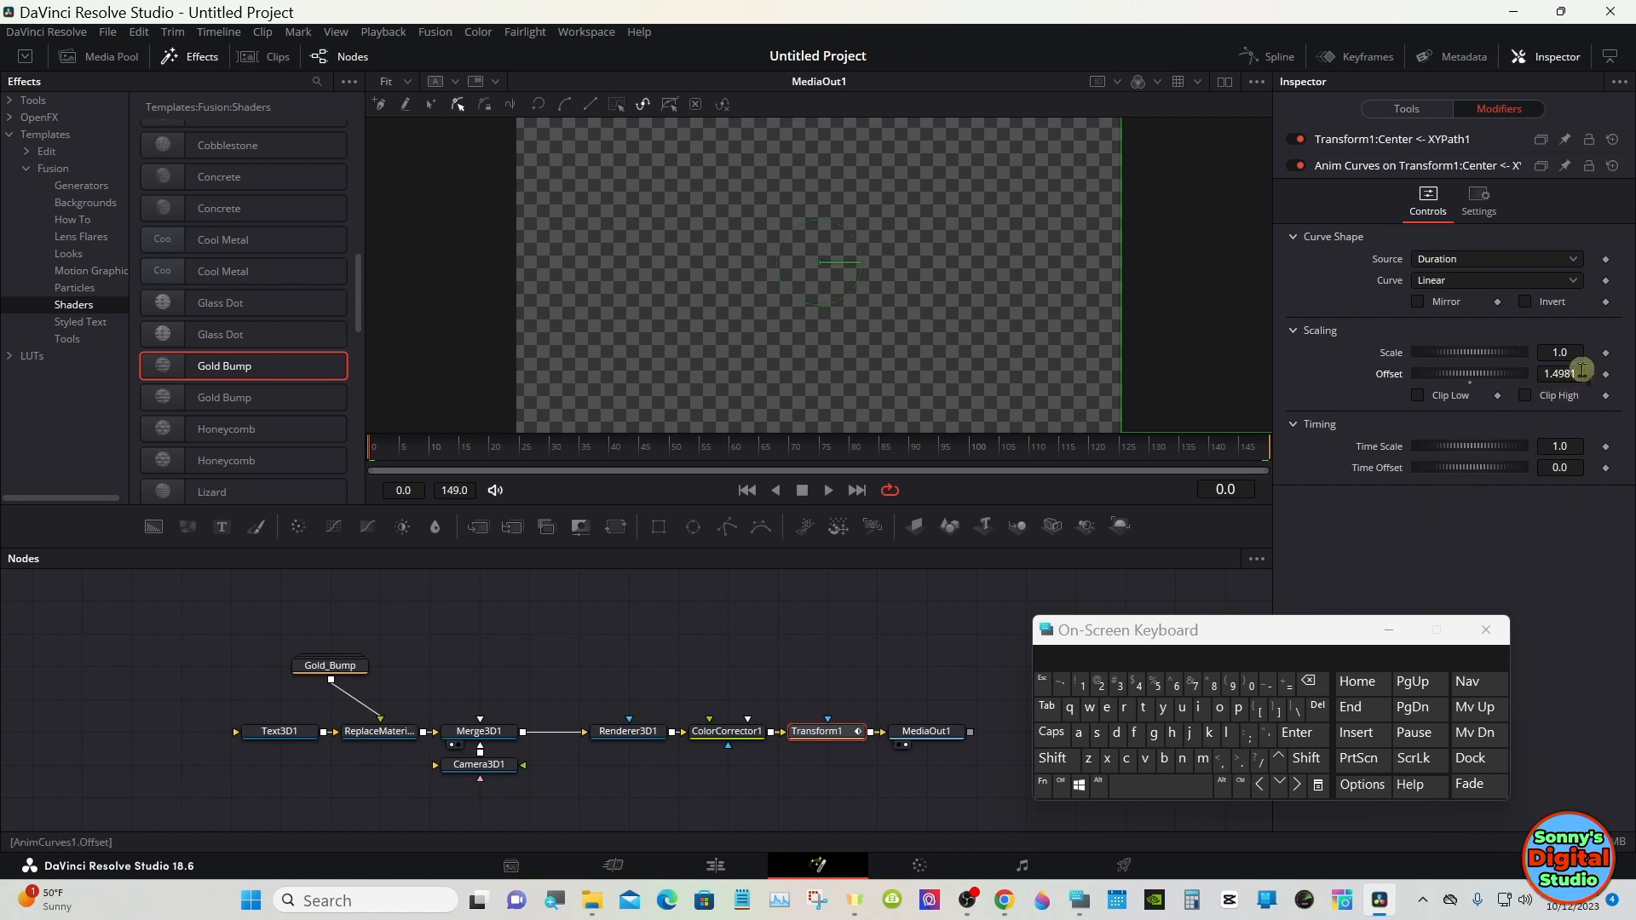
double_click(1311, 682)
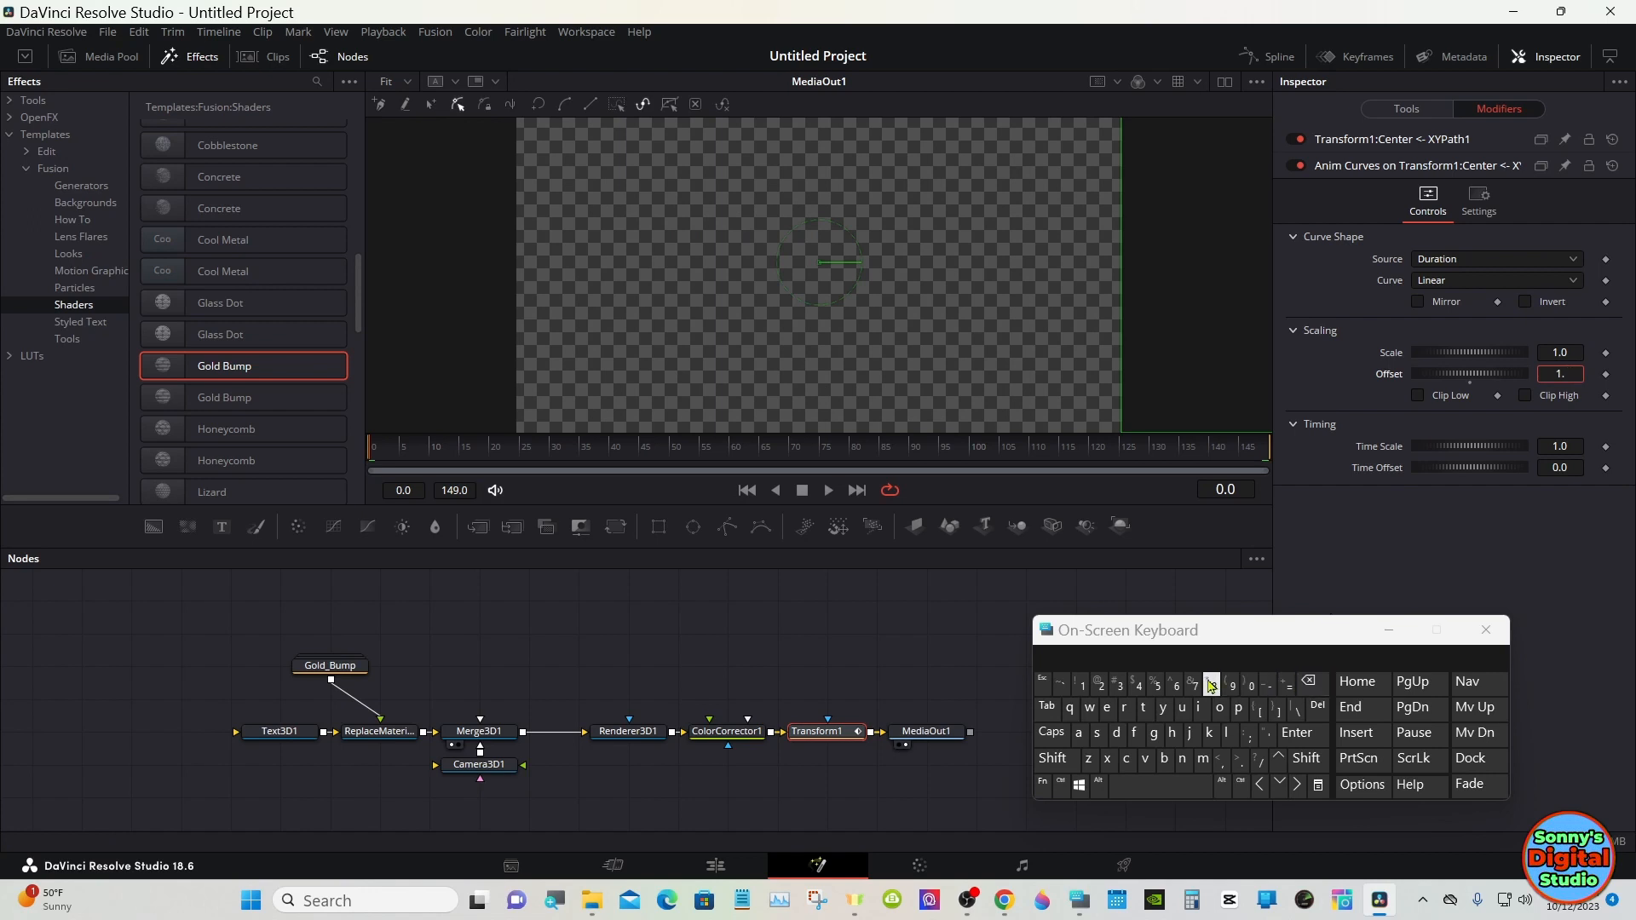
click(1295, 735)
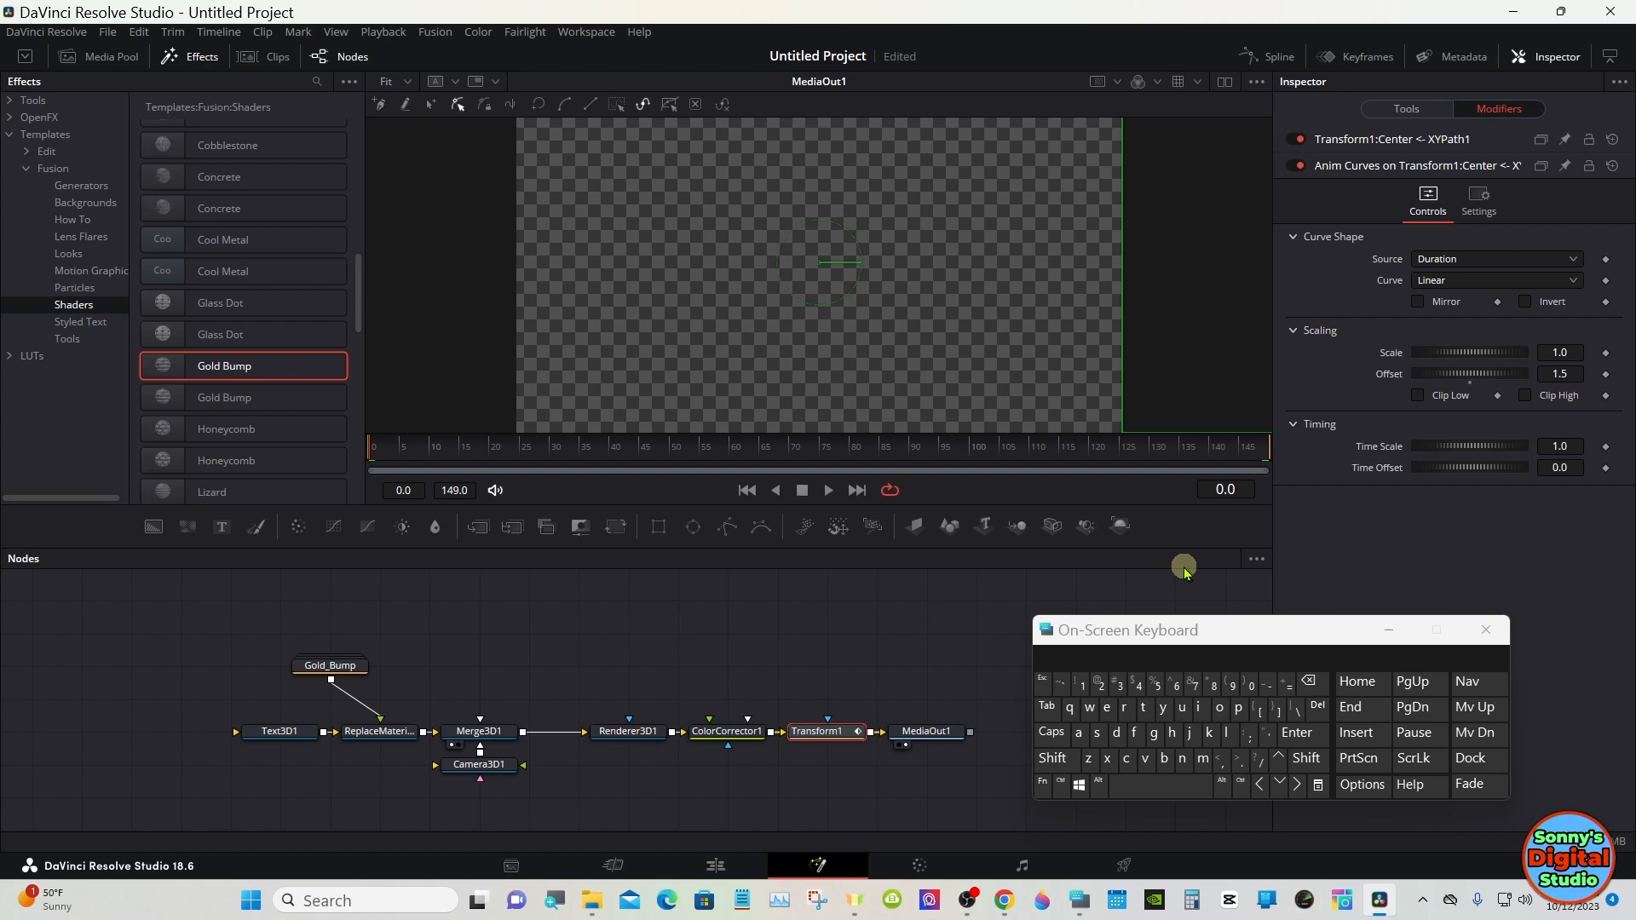
At the last frame, set the Anim Curves Scale to -2.01 so the text ends past the opposite edge of the frame.
drag(1186, 449, 1326, 447)
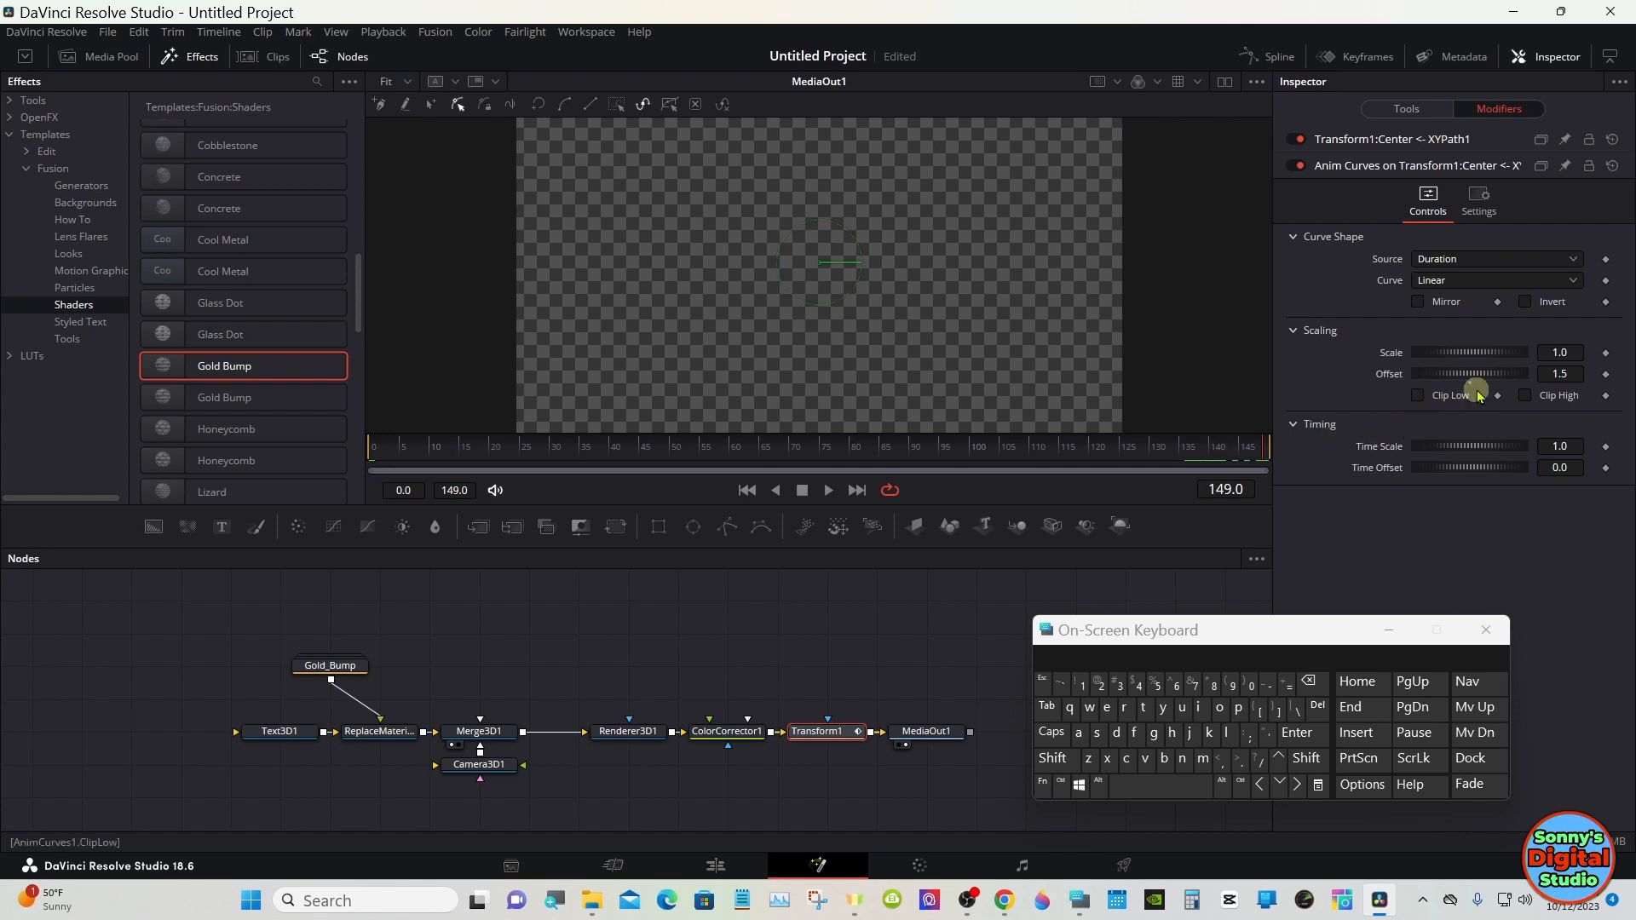
drag(1543, 356, 1380, 347)
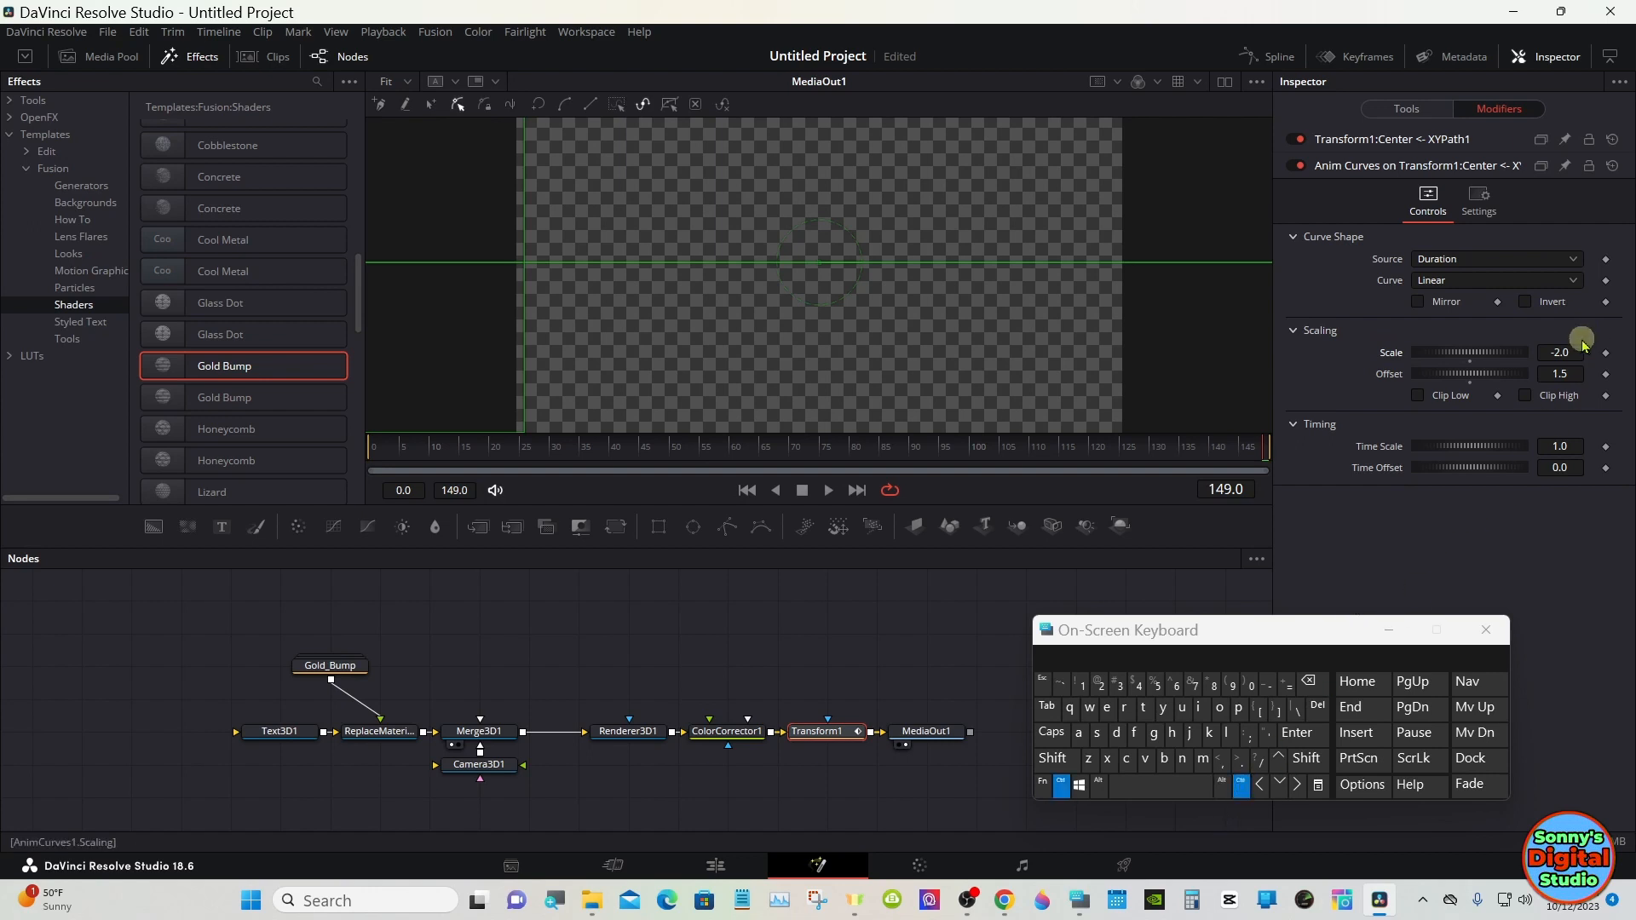
mouse_move(1561, 352)
mouse_down()
mouse_move(1519, 352)
mouse_move(1558, 352)
mouse_up()
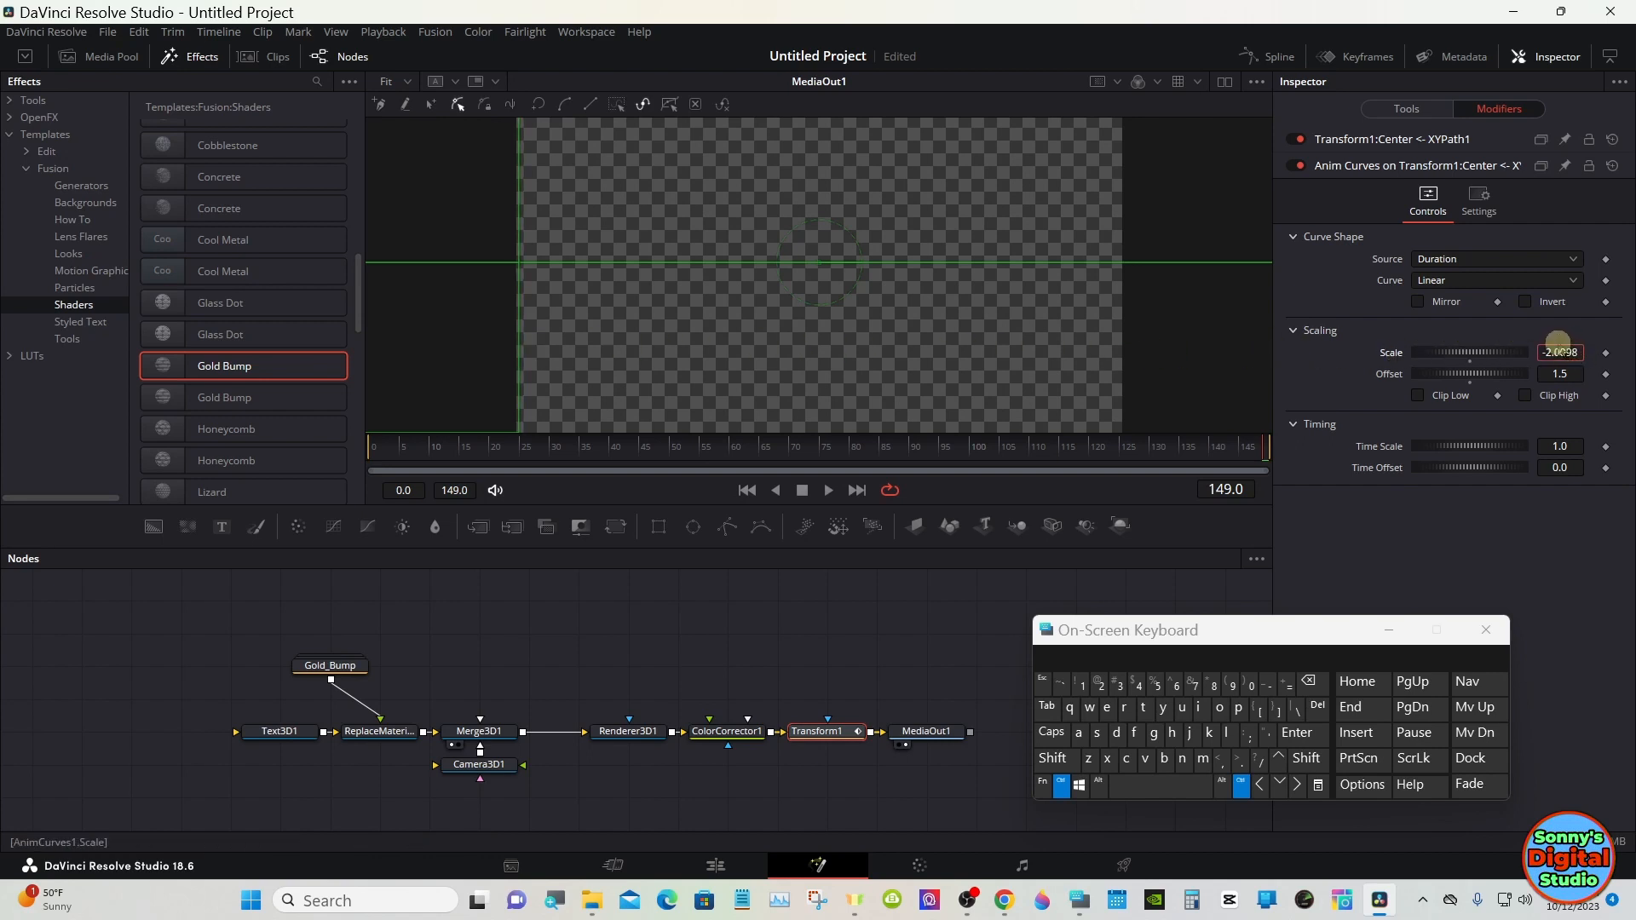
key(Return)
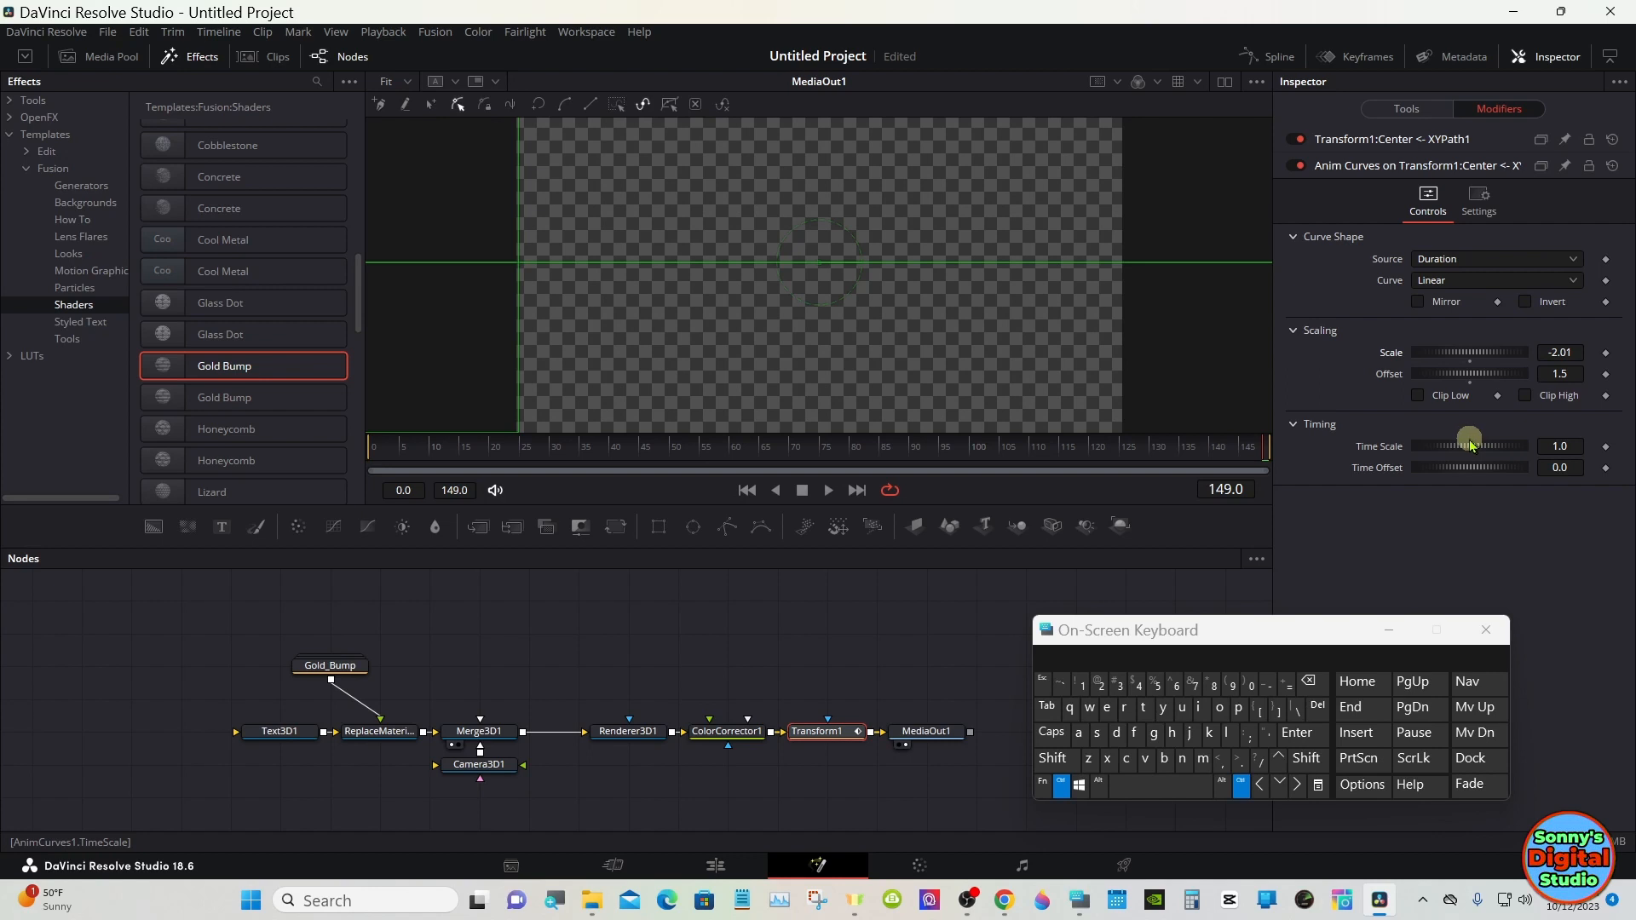
click(1061, 785)
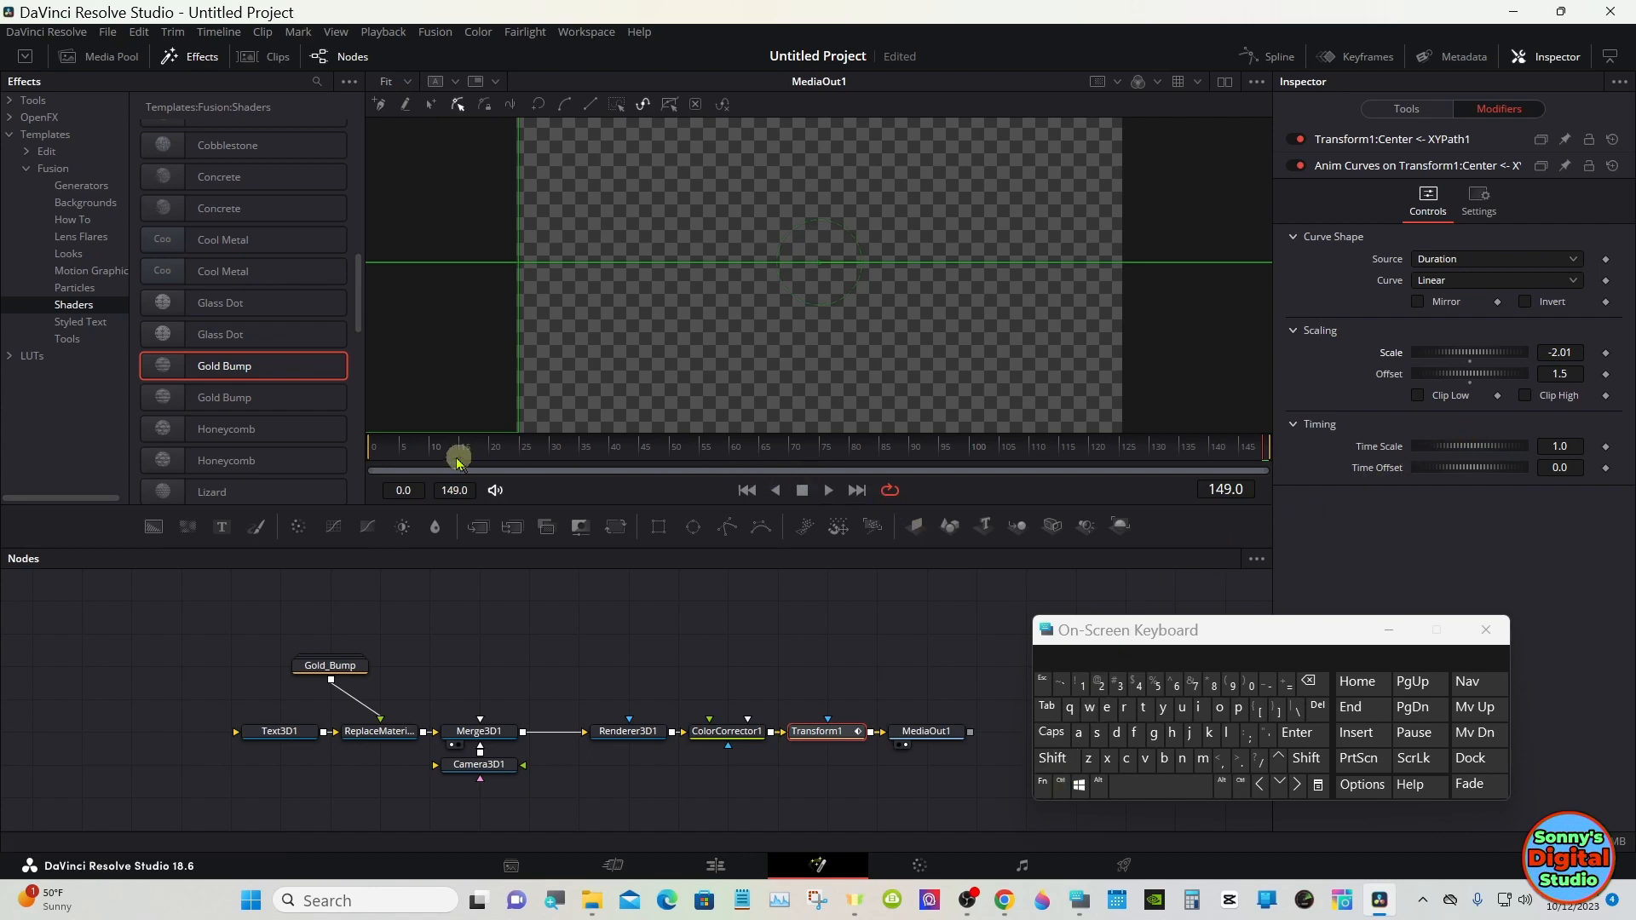
Scrub and play the composition to check the text's travel across the frame, and put away the on-screen keyboard.
drag(1230, 448, 757, 444)
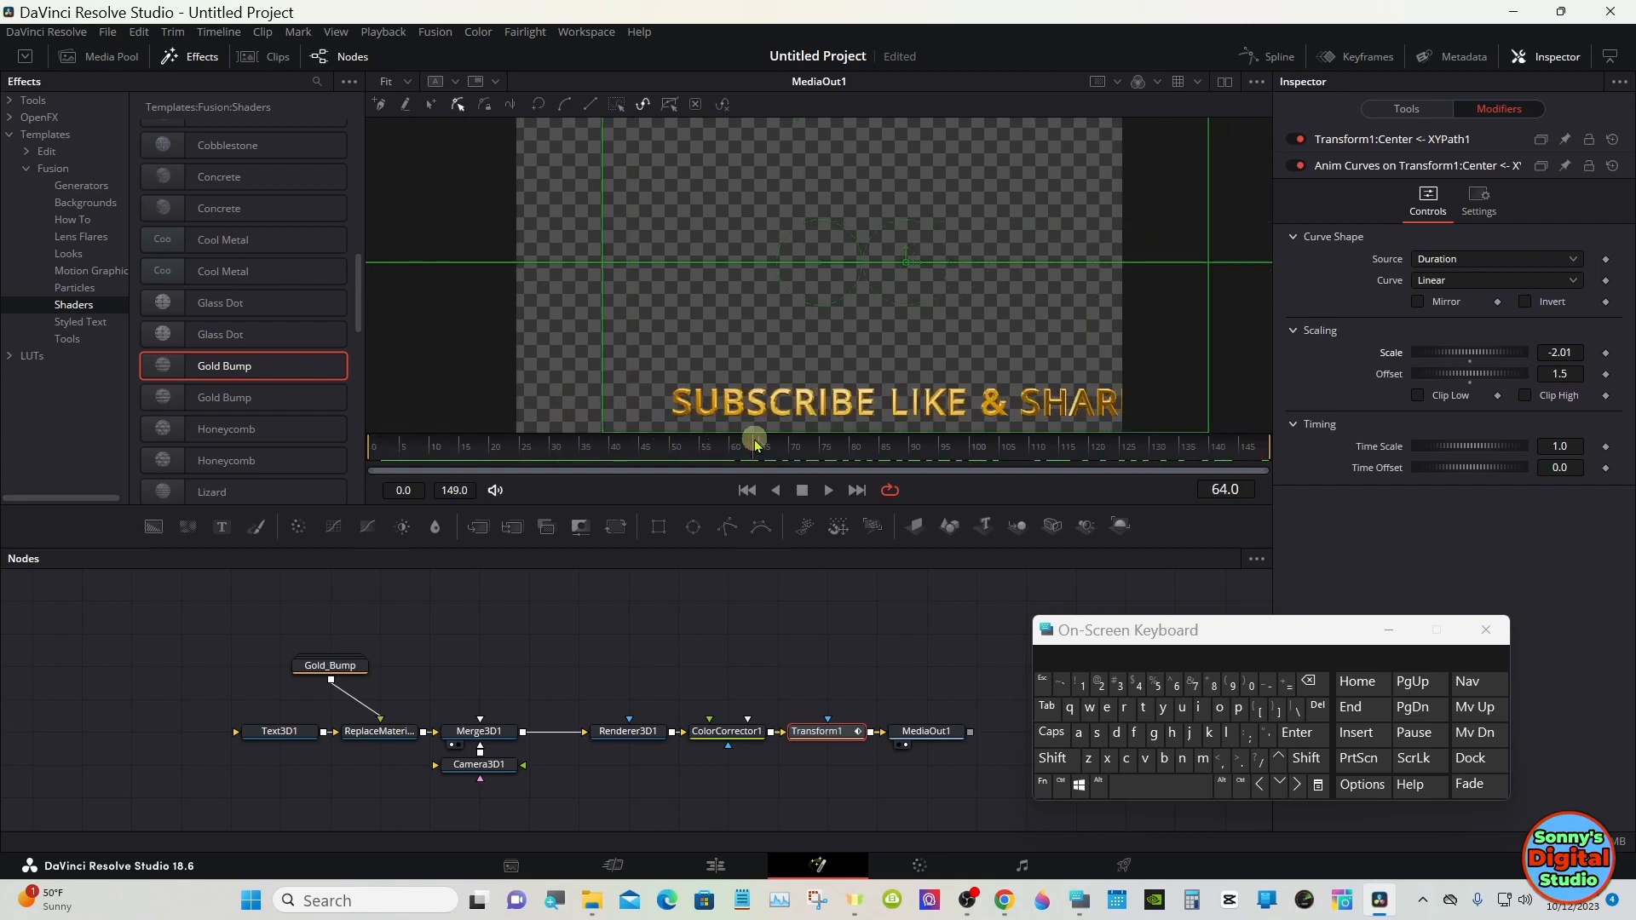
click(829, 490)
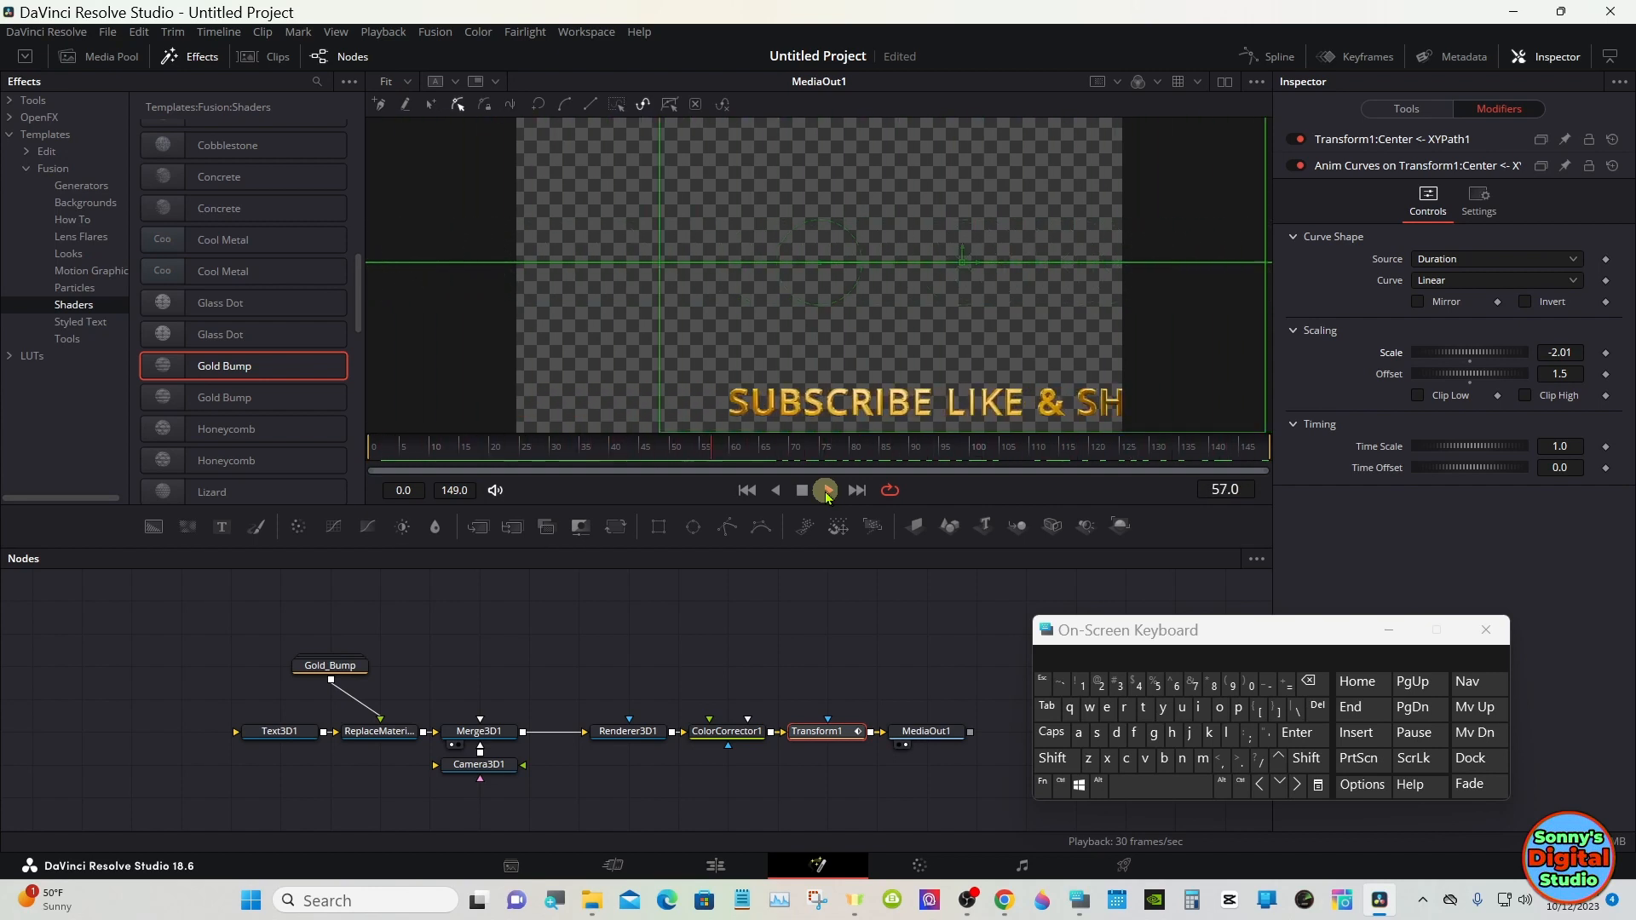
click(807, 494)
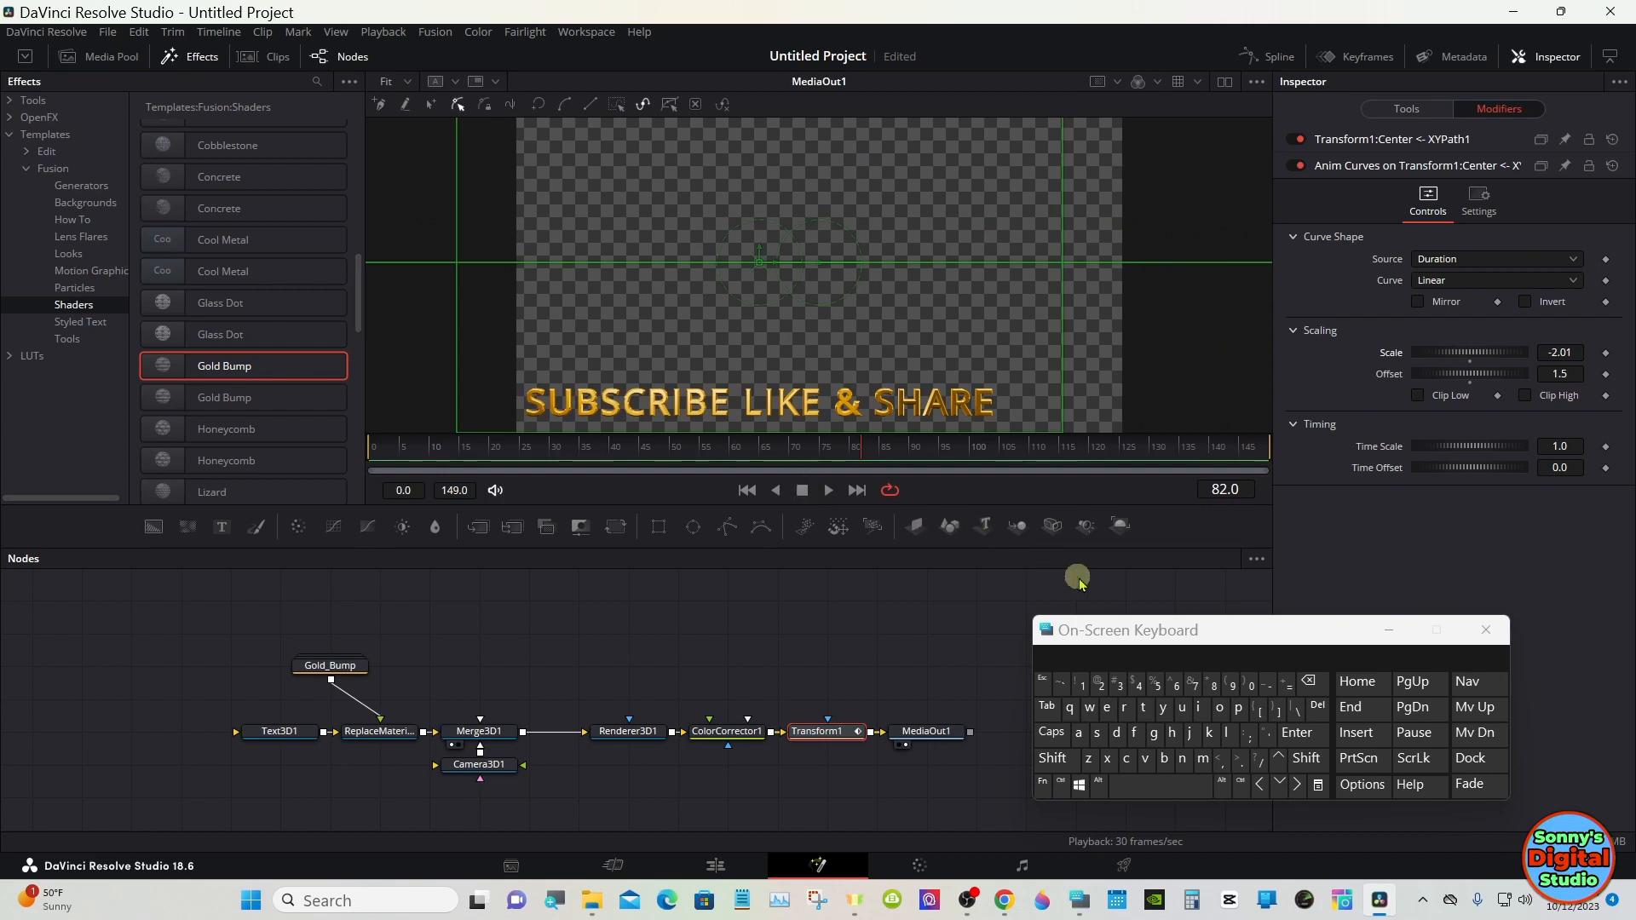
click(1389, 634)
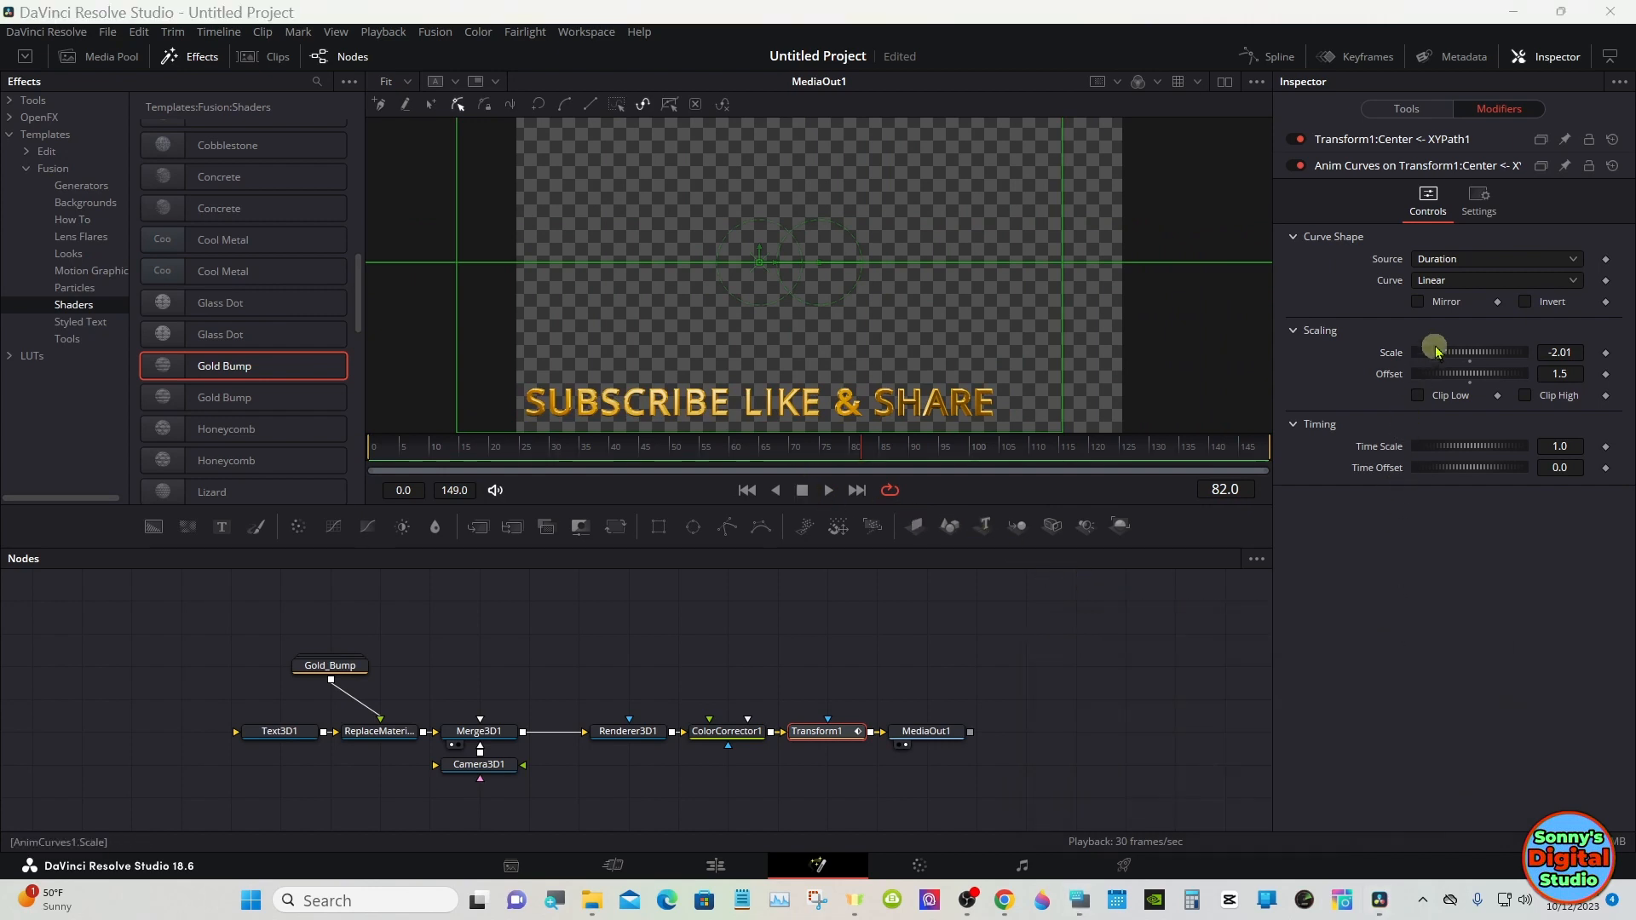
Change the animation curve to Easing with Sine for both in and out, and play the result from the start.
click(1499, 284)
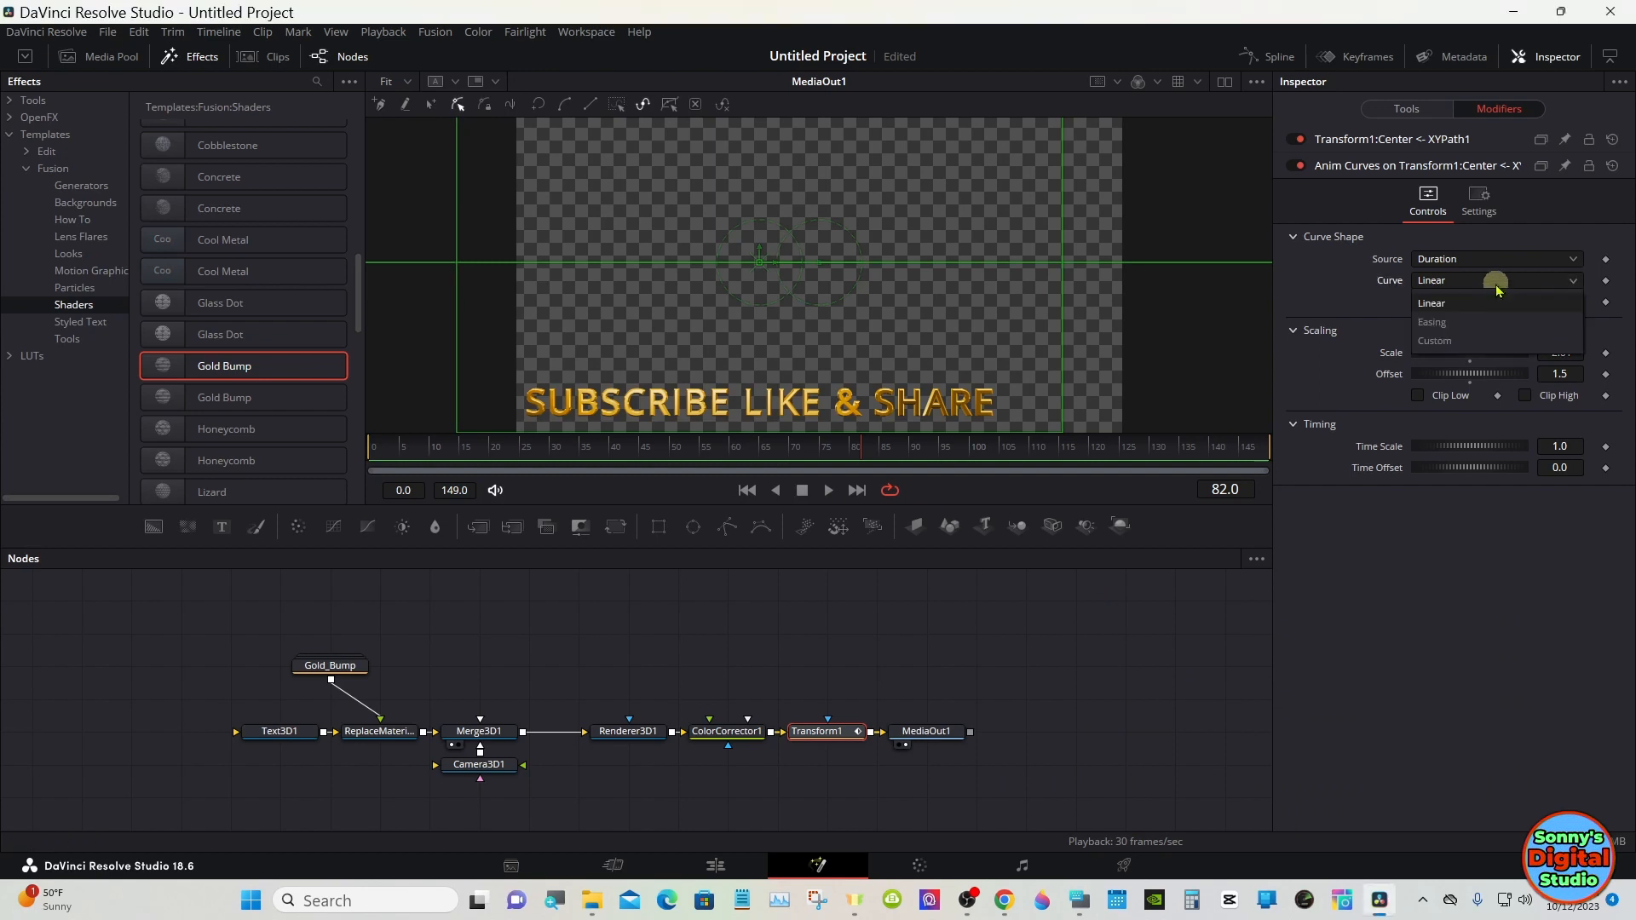
click(1477, 327)
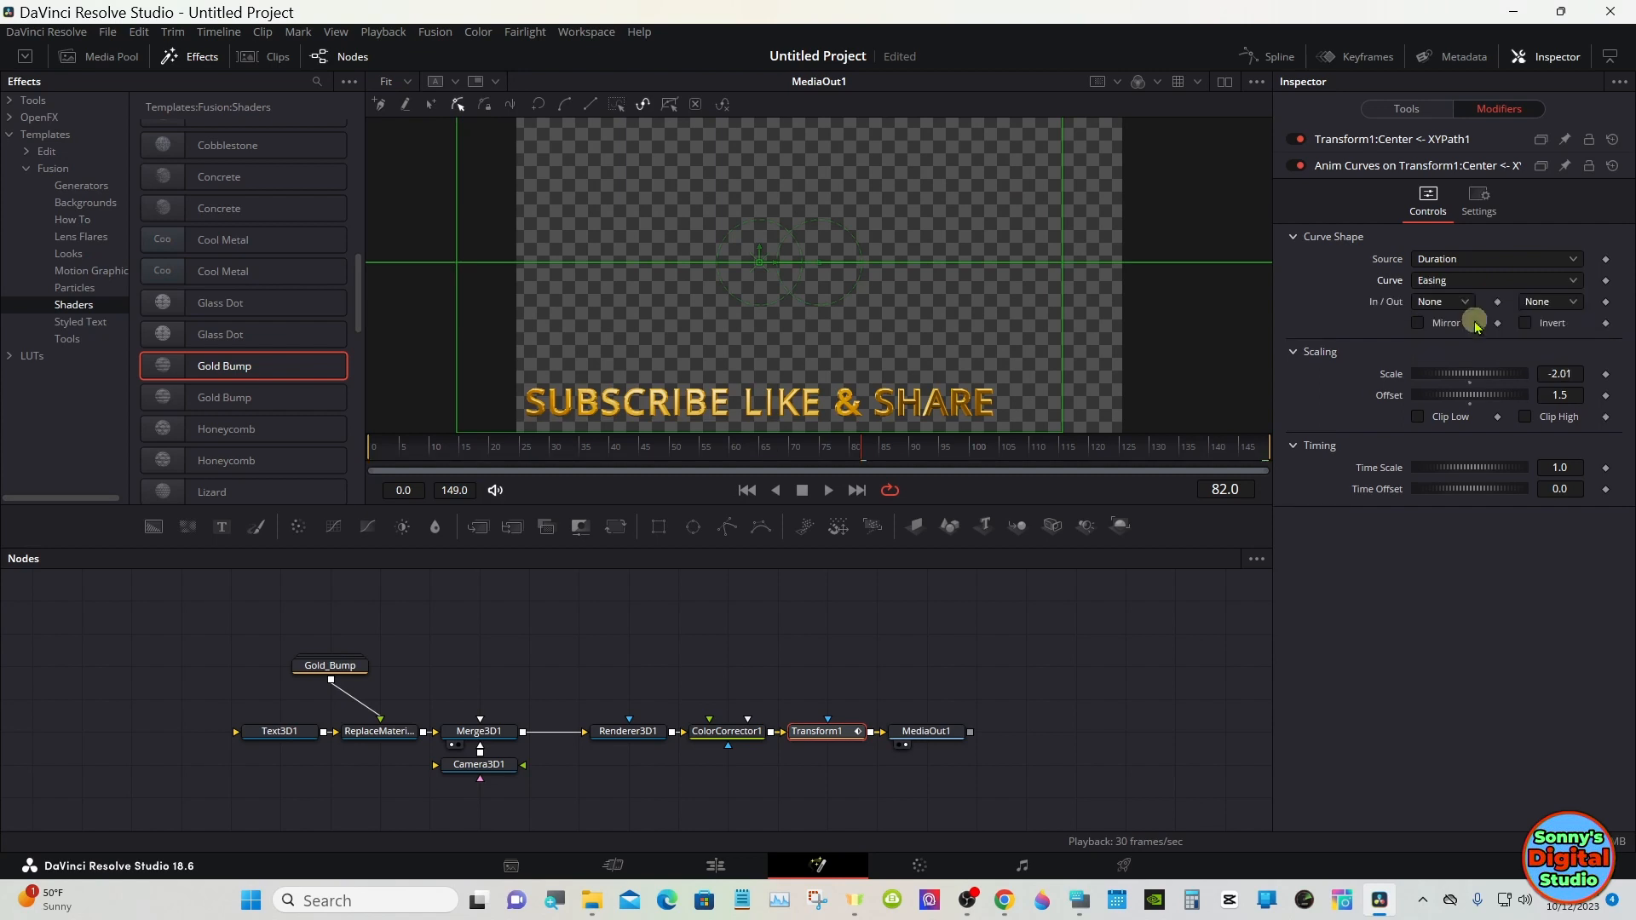
click(1464, 302)
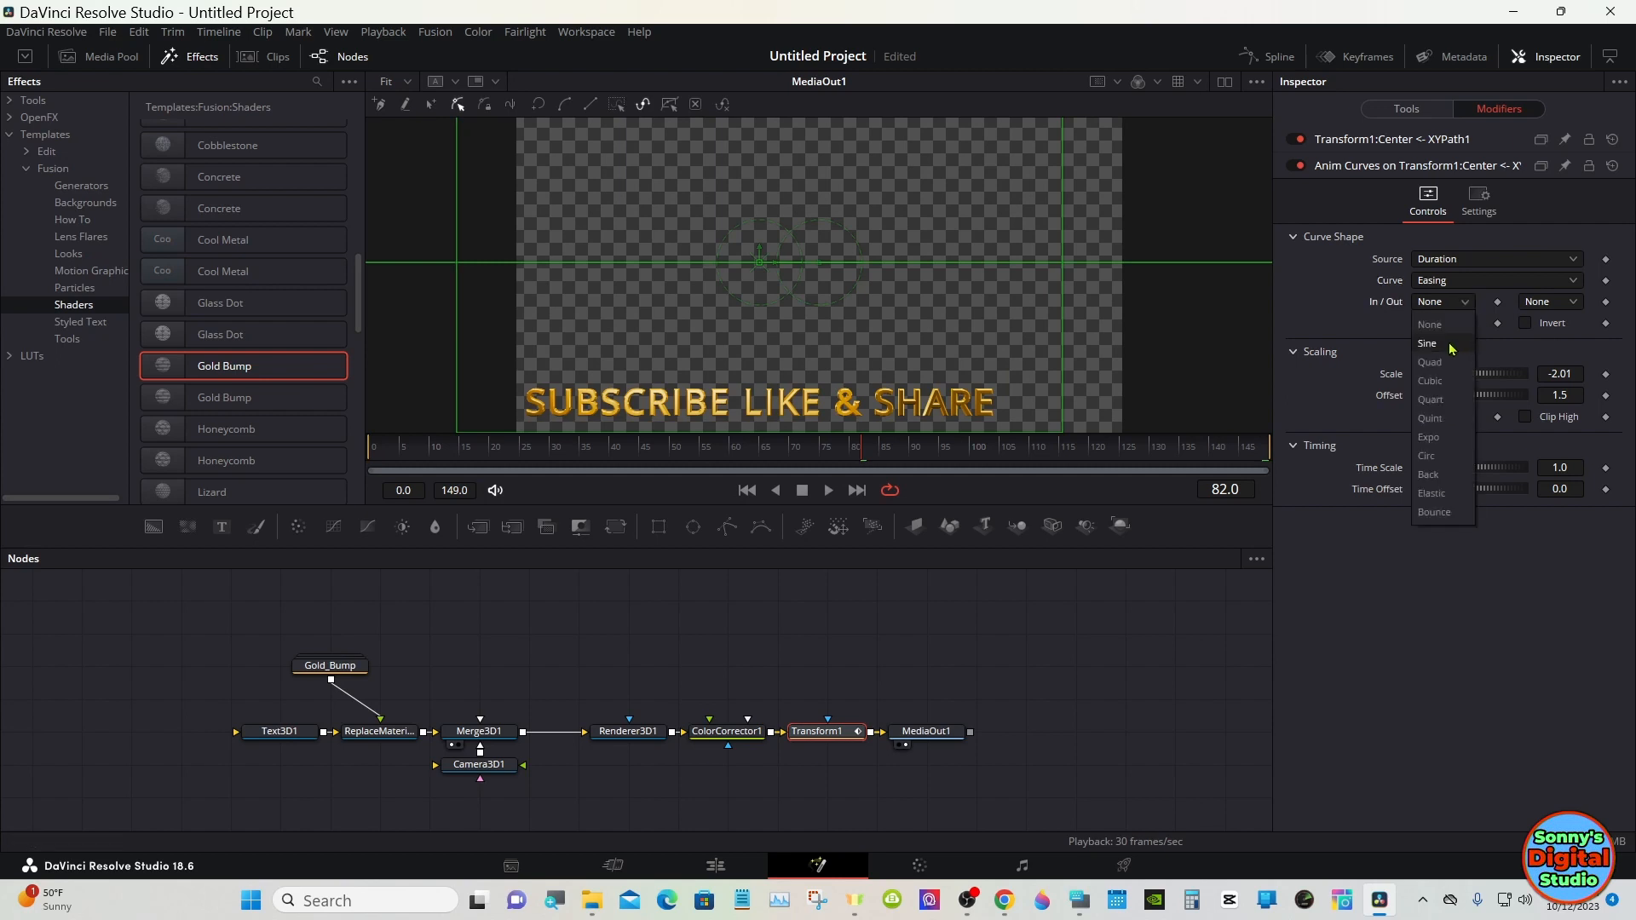
click(1451, 344)
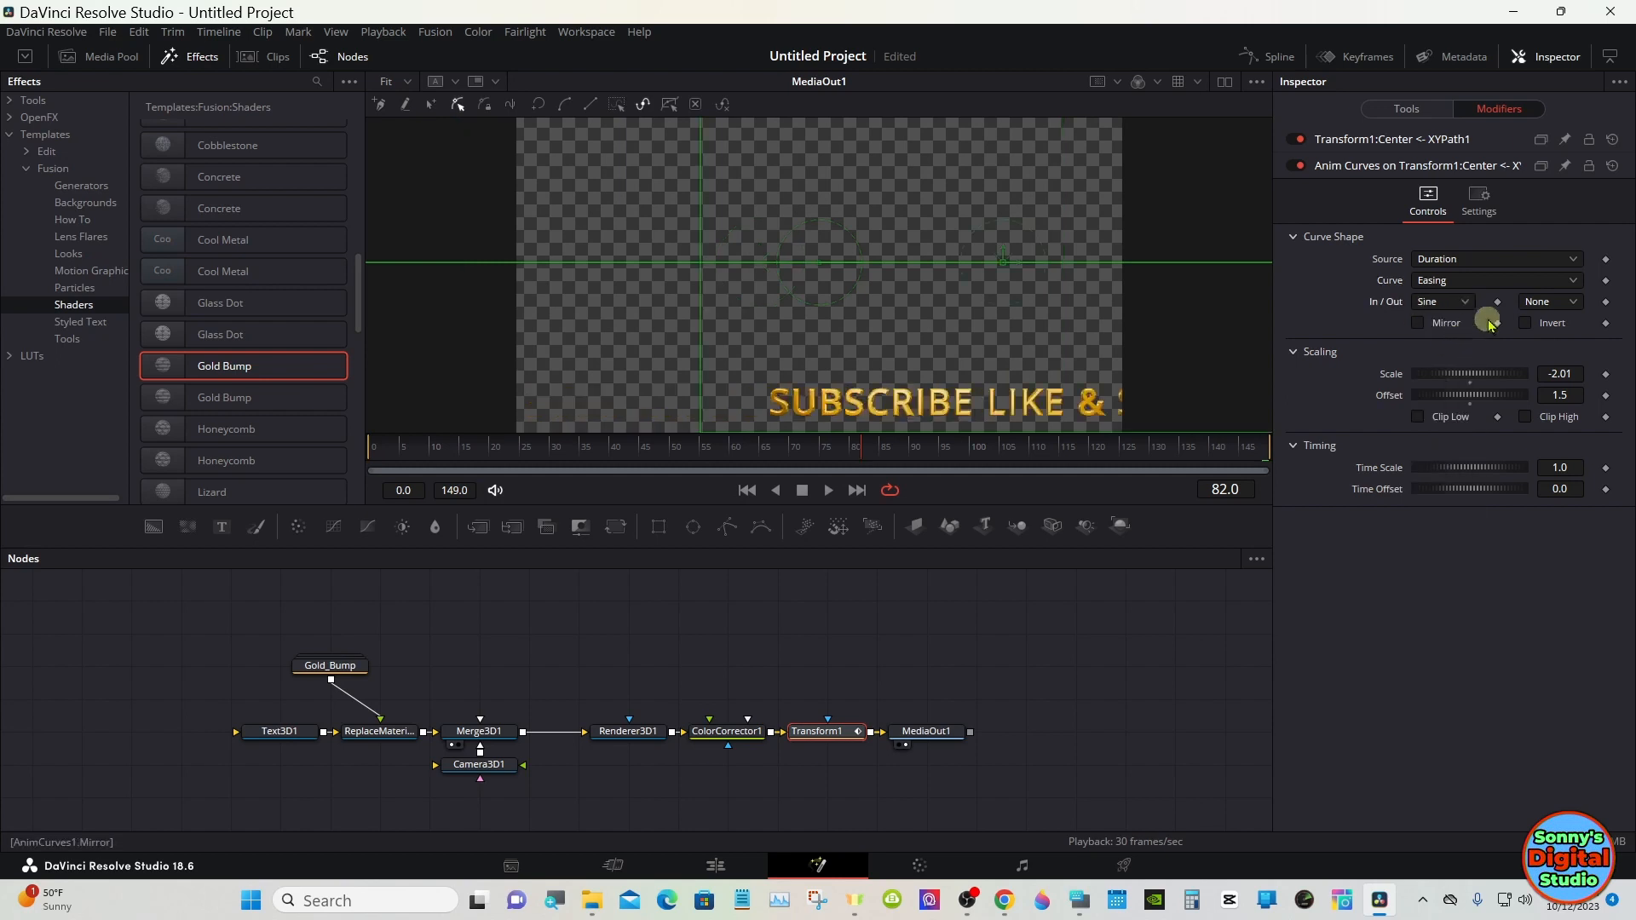
click(1546, 303)
click(1538, 343)
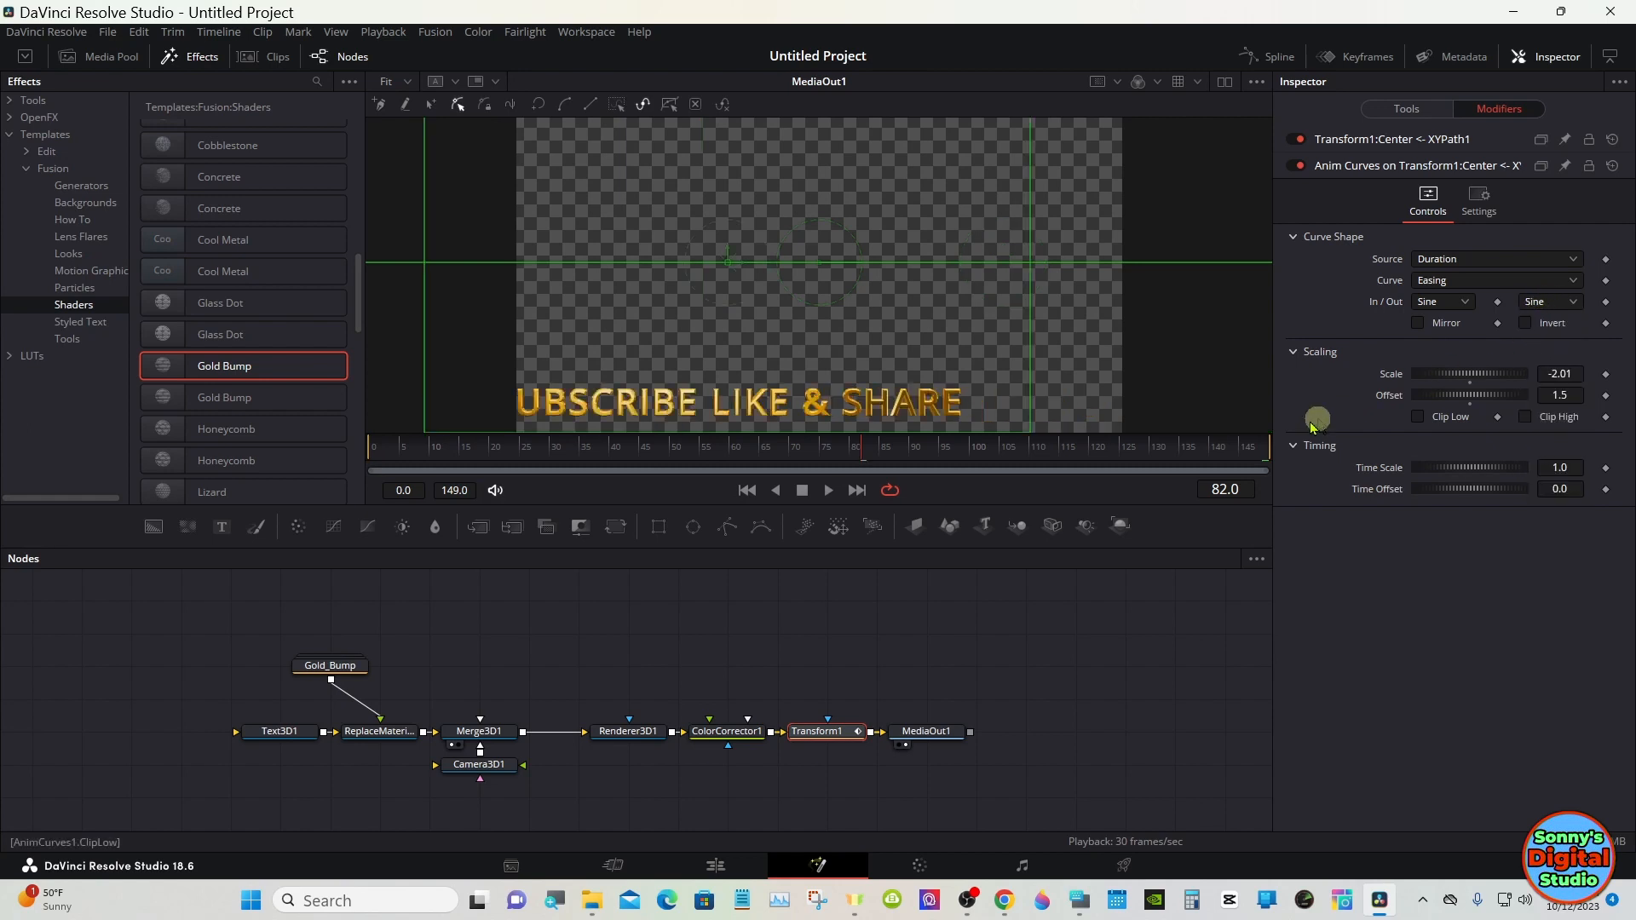
drag(912, 467, 369, 464)
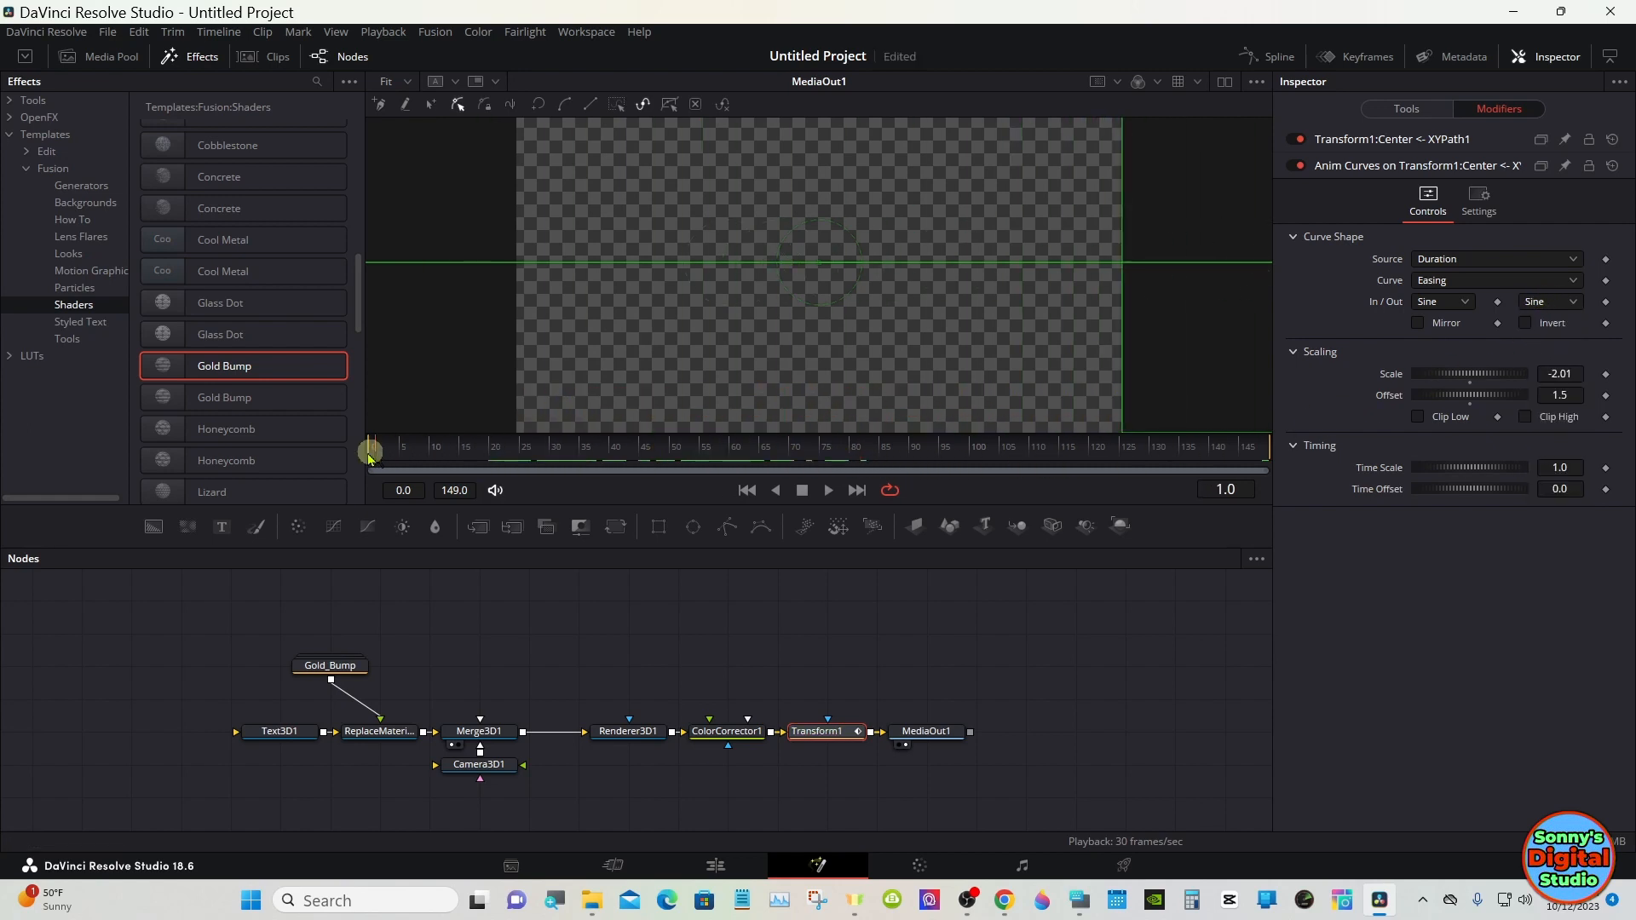
click(829, 498)
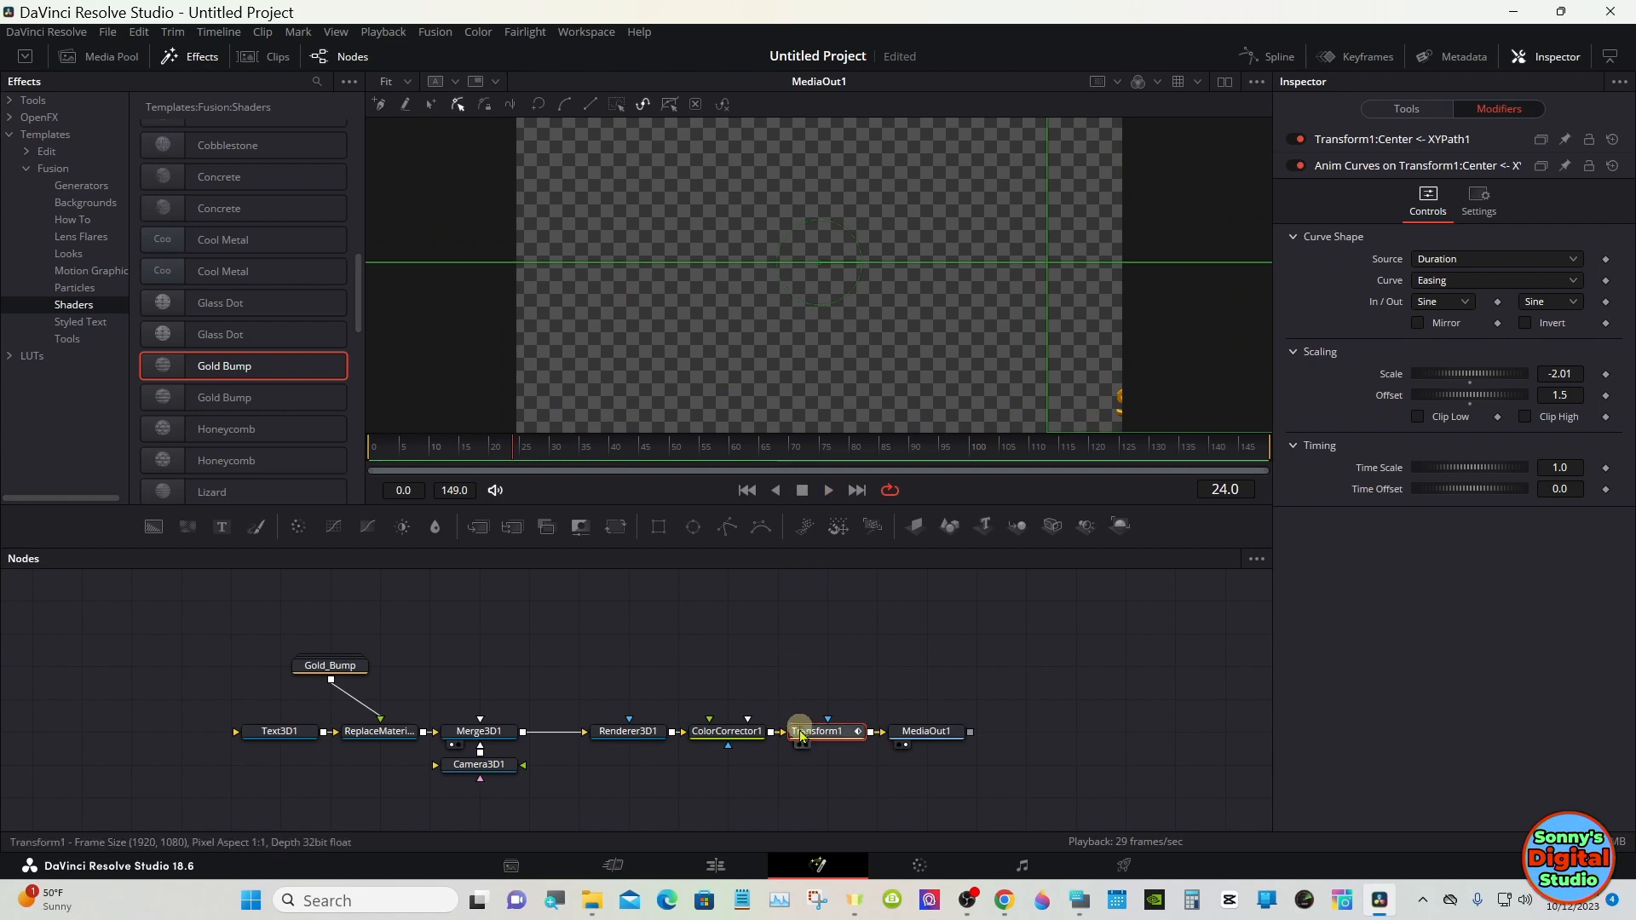
Switch to the Edit page and set the render cache to Smart.
click(716, 865)
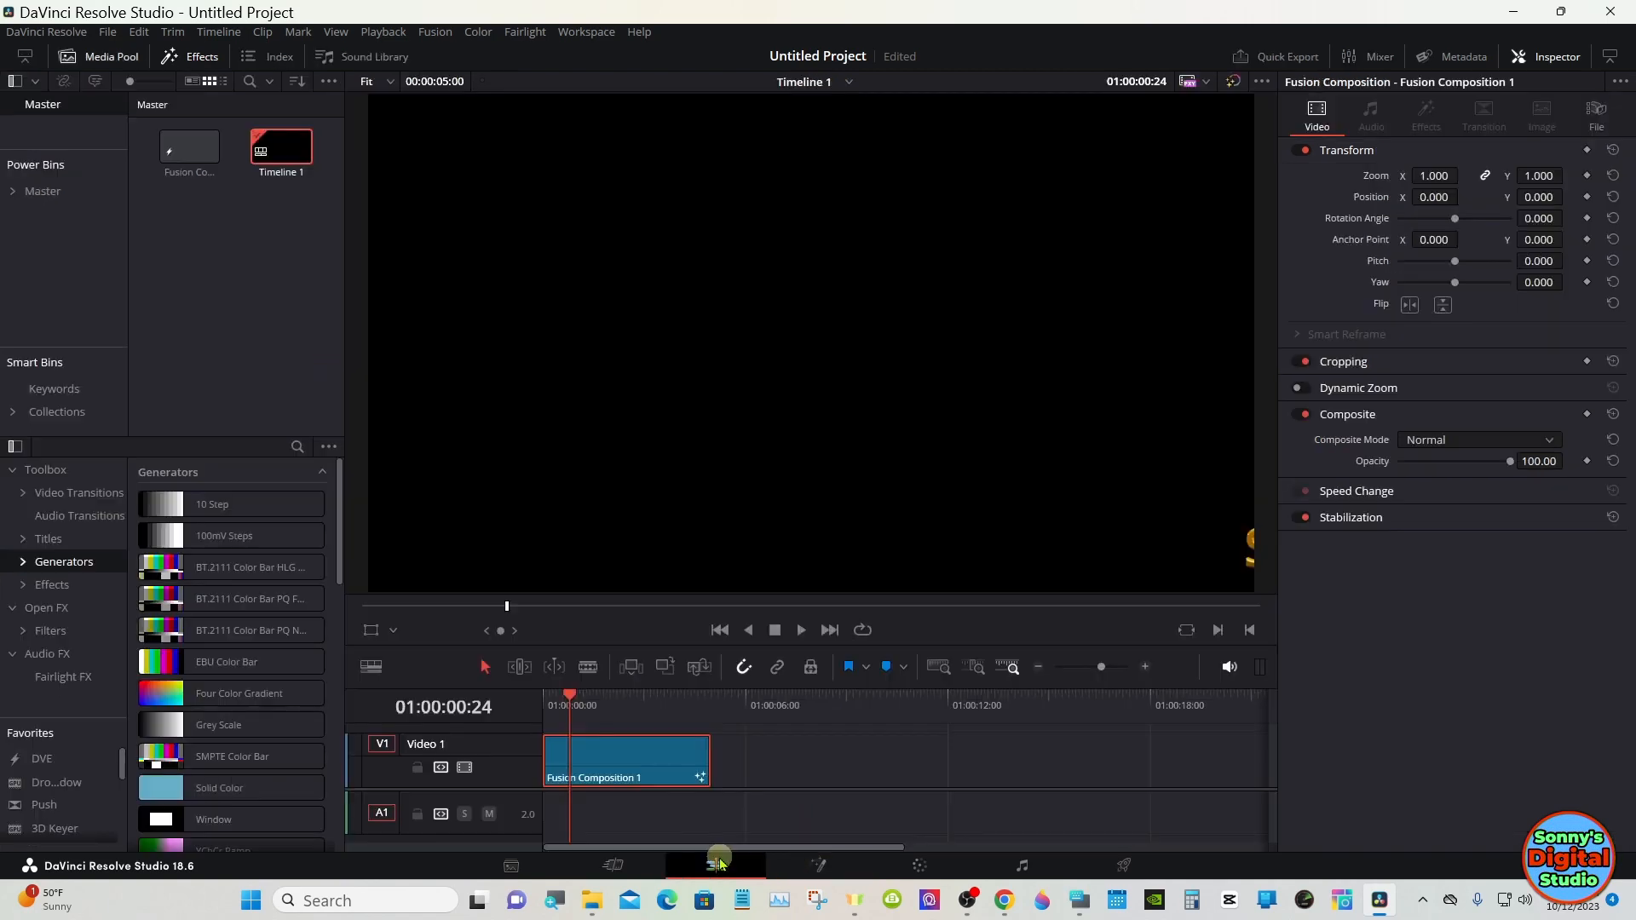
click(383, 32)
mouse_move(554, 128)
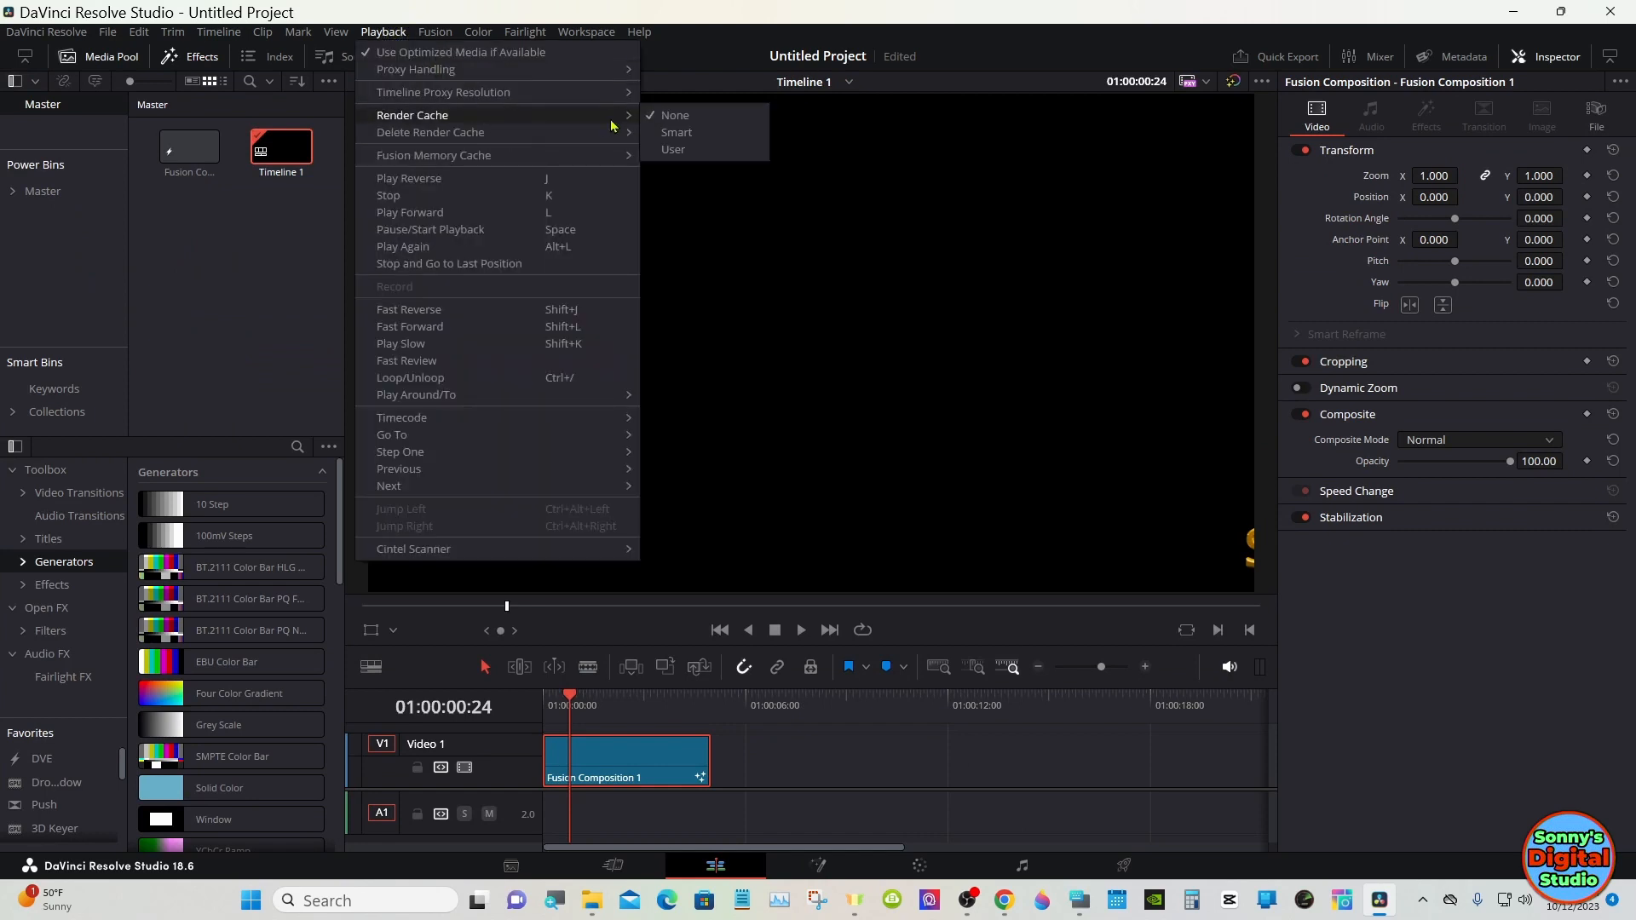
click(678, 130)
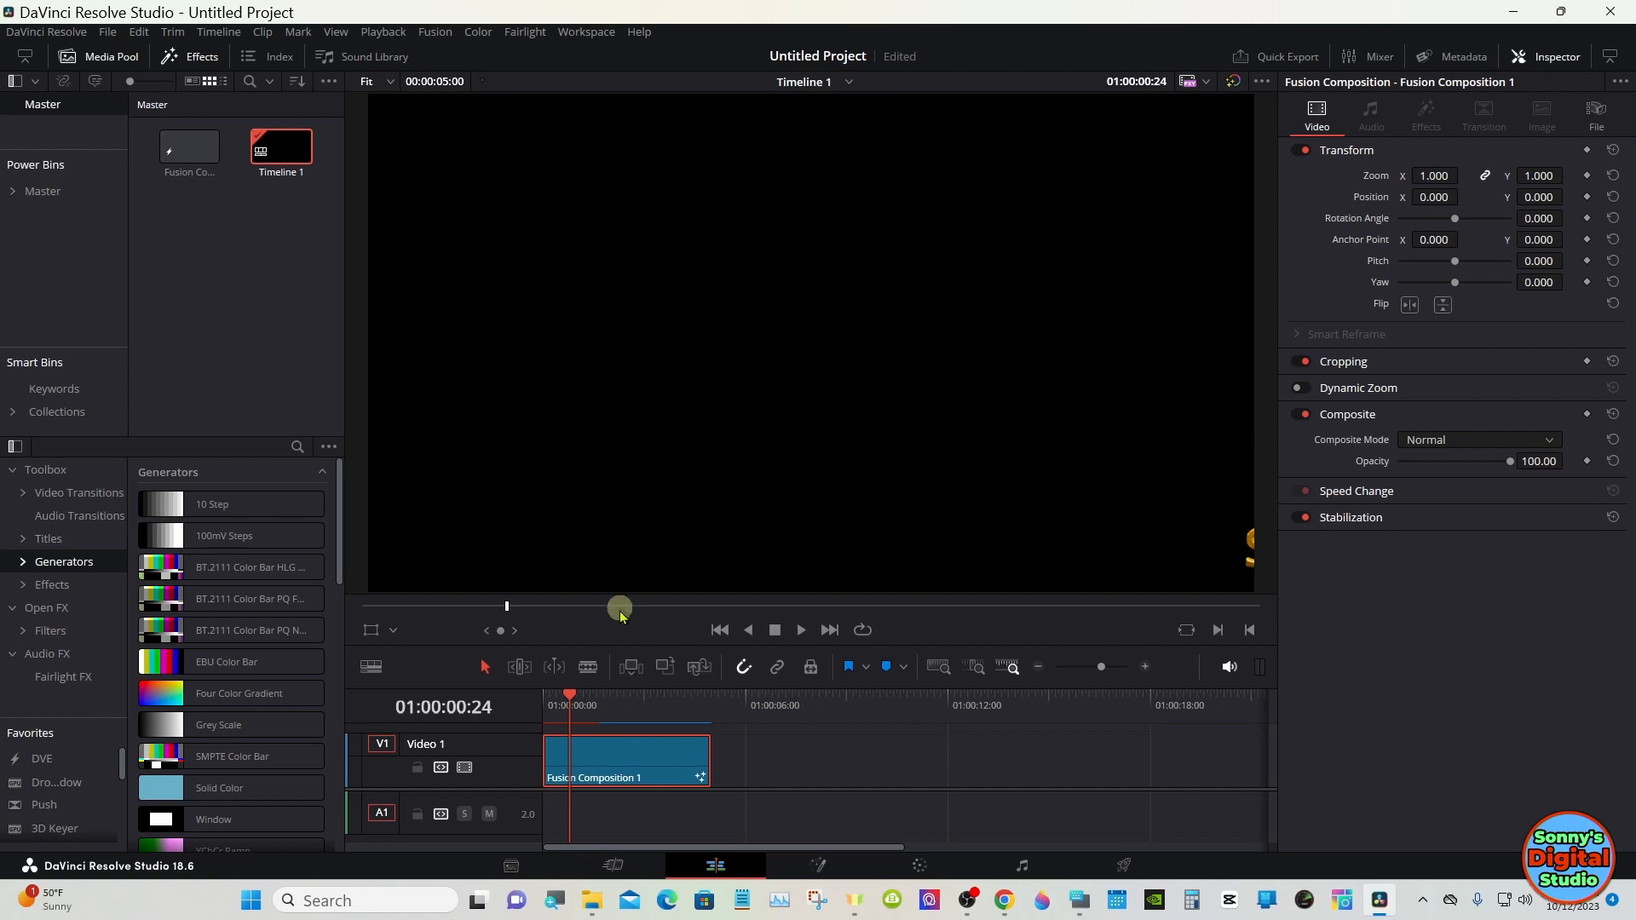
Play the timeline twice from the beginning to review the scrolling text animation.
click(546, 699)
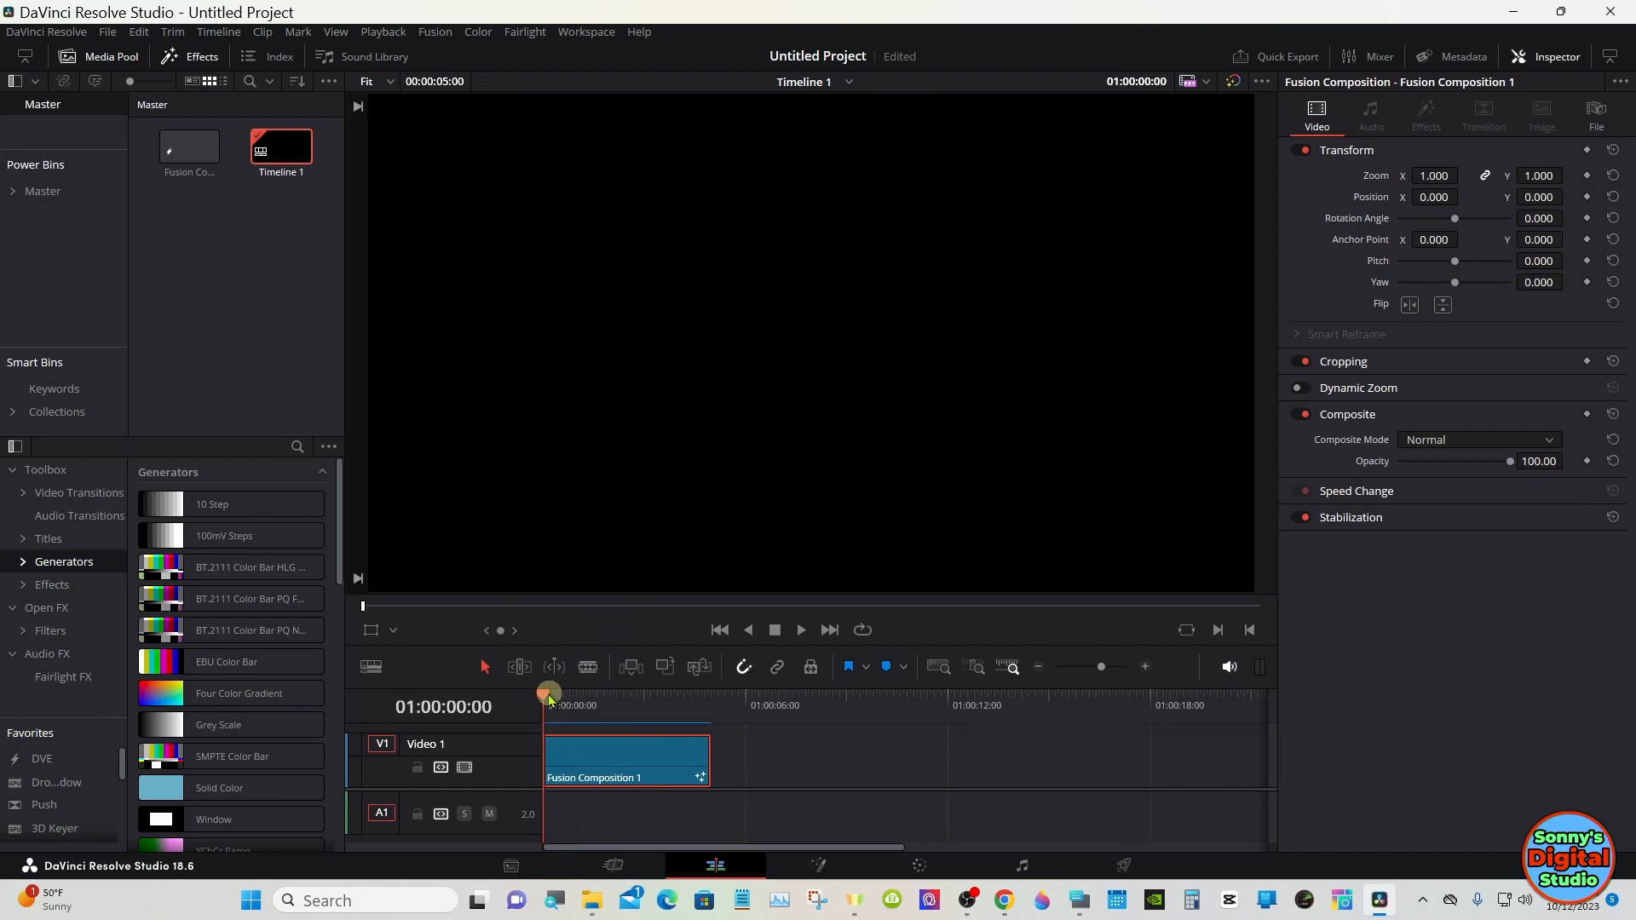
click(799, 630)
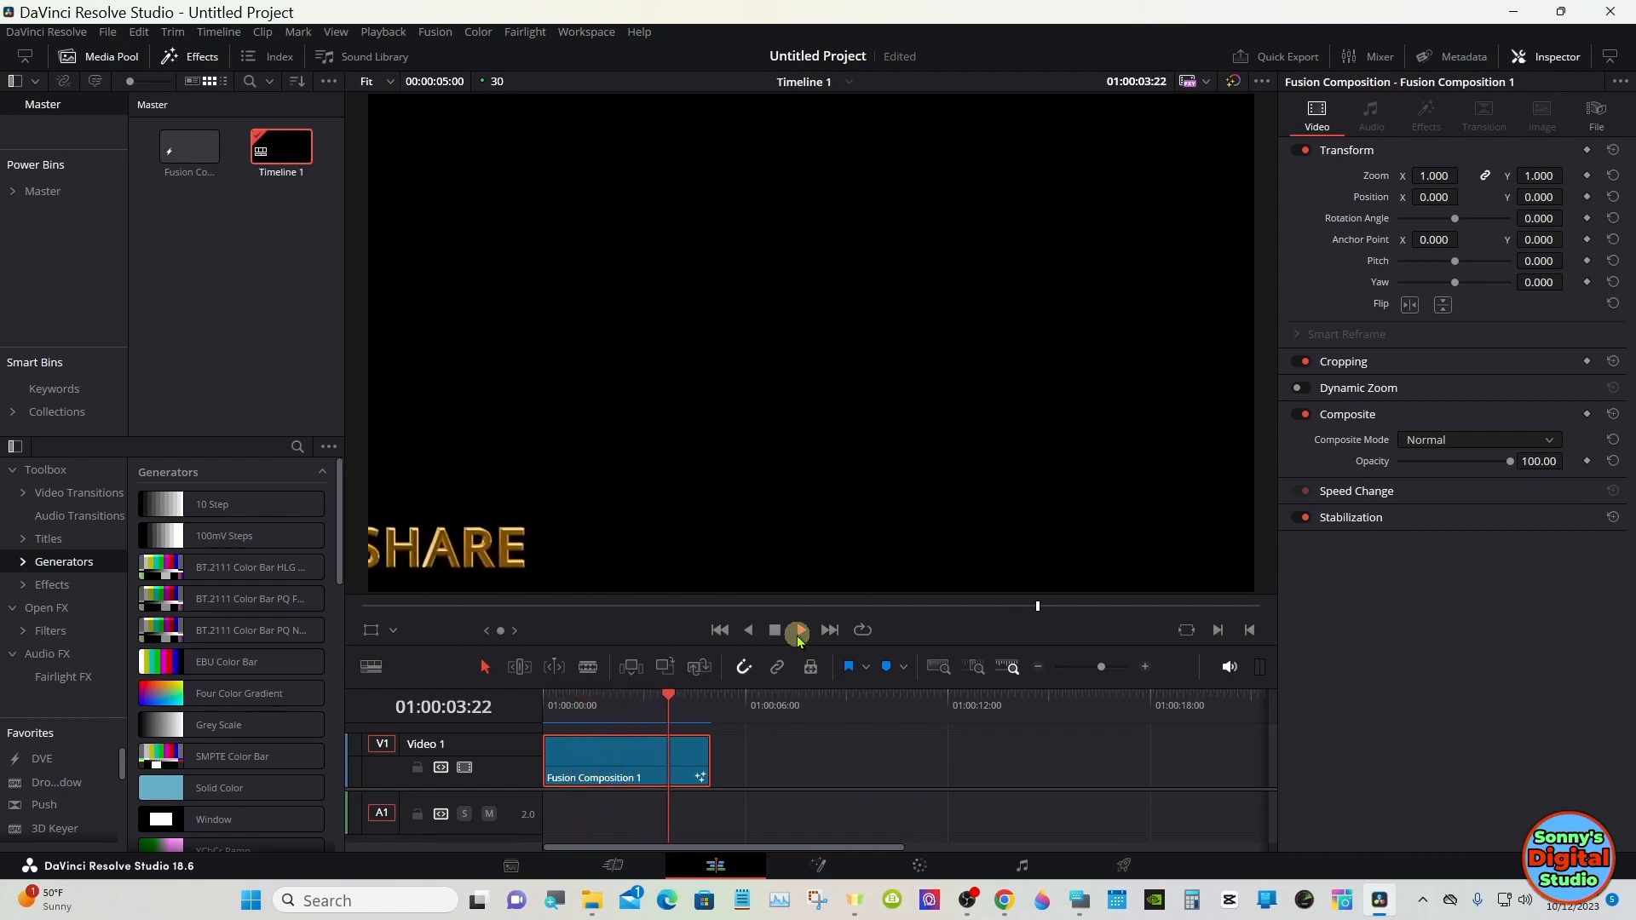
click(546, 701)
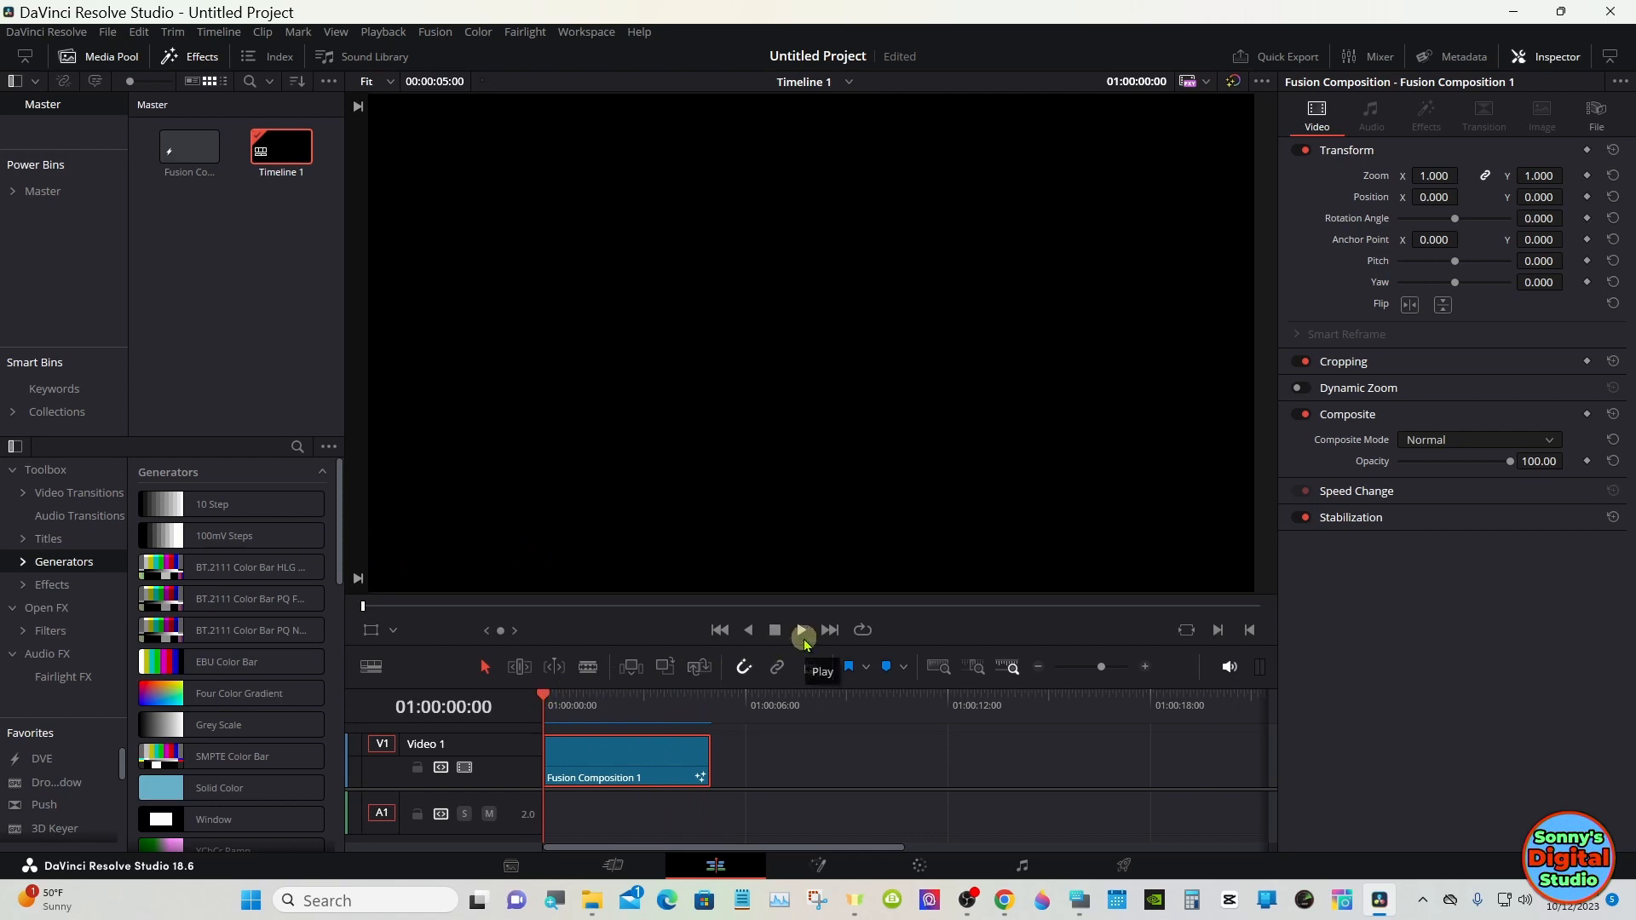
click(802, 634)
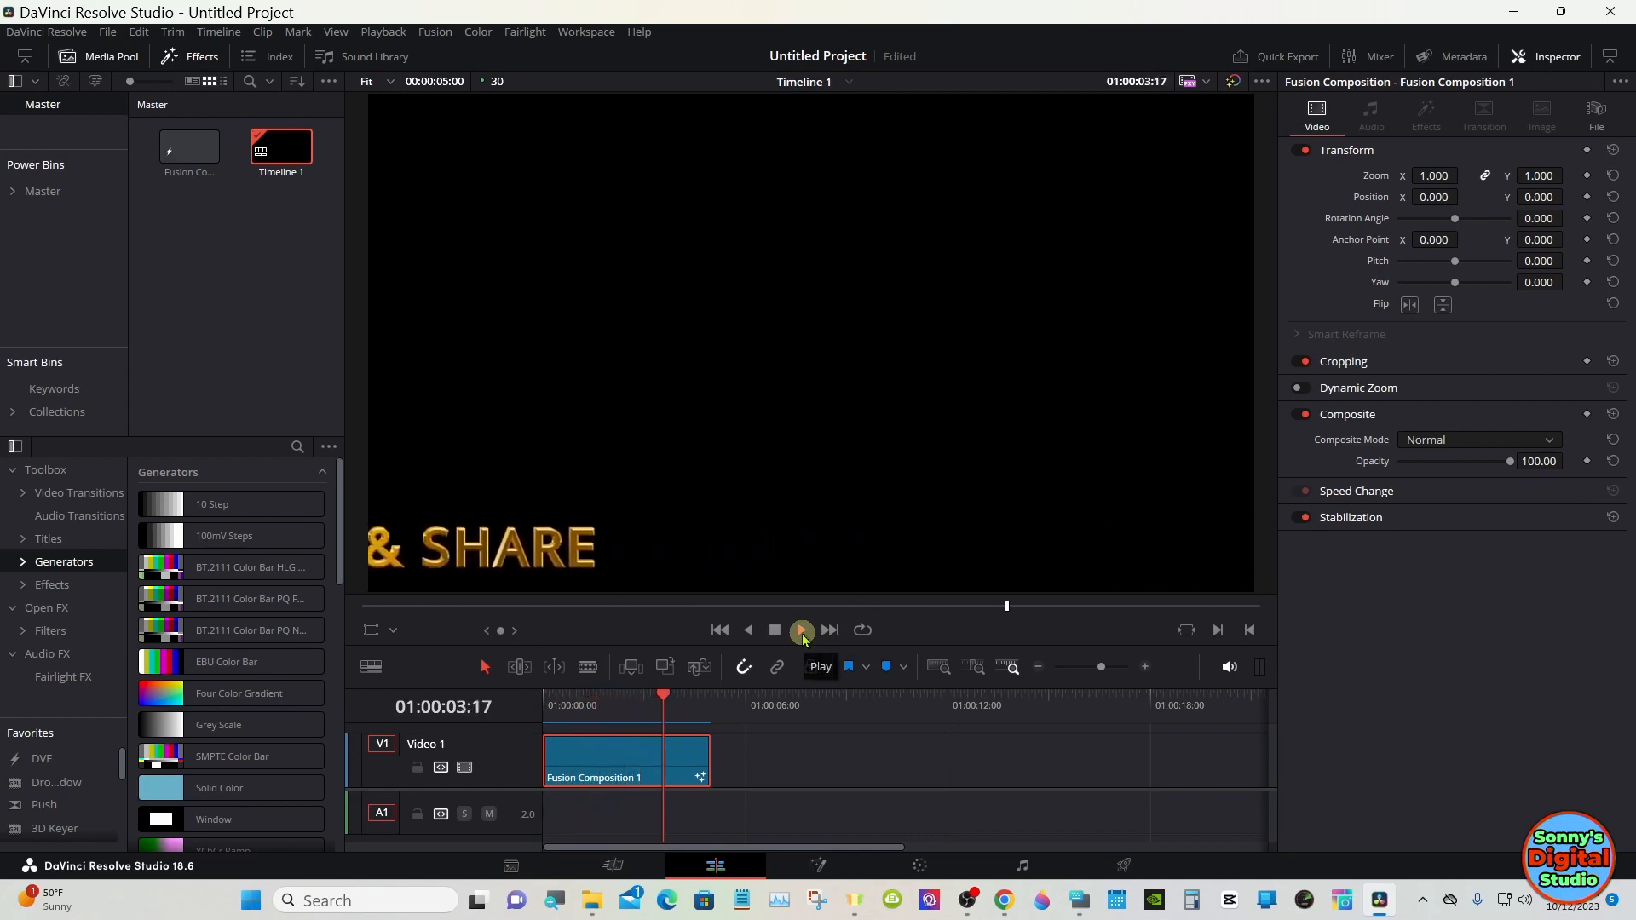
click(780, 634)
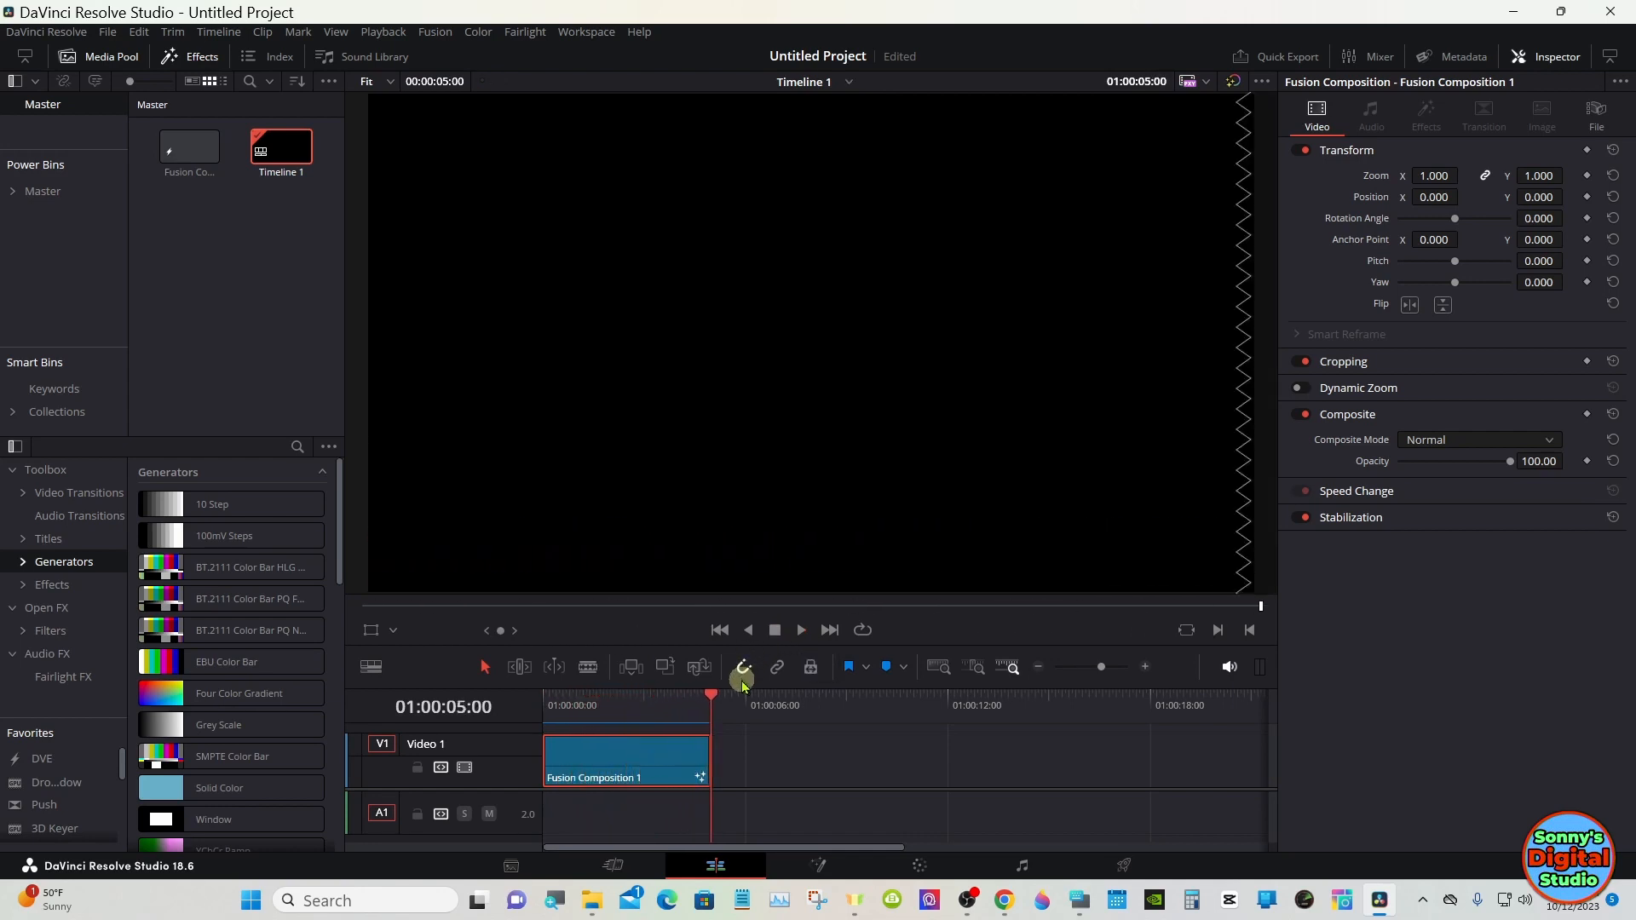
Move the Fusion composition clip up to Video 2 and place a Solid Color generator beneath it on Video 1.
drag(739, 685, 738, 592)
drag(606, 700, 601, 662)
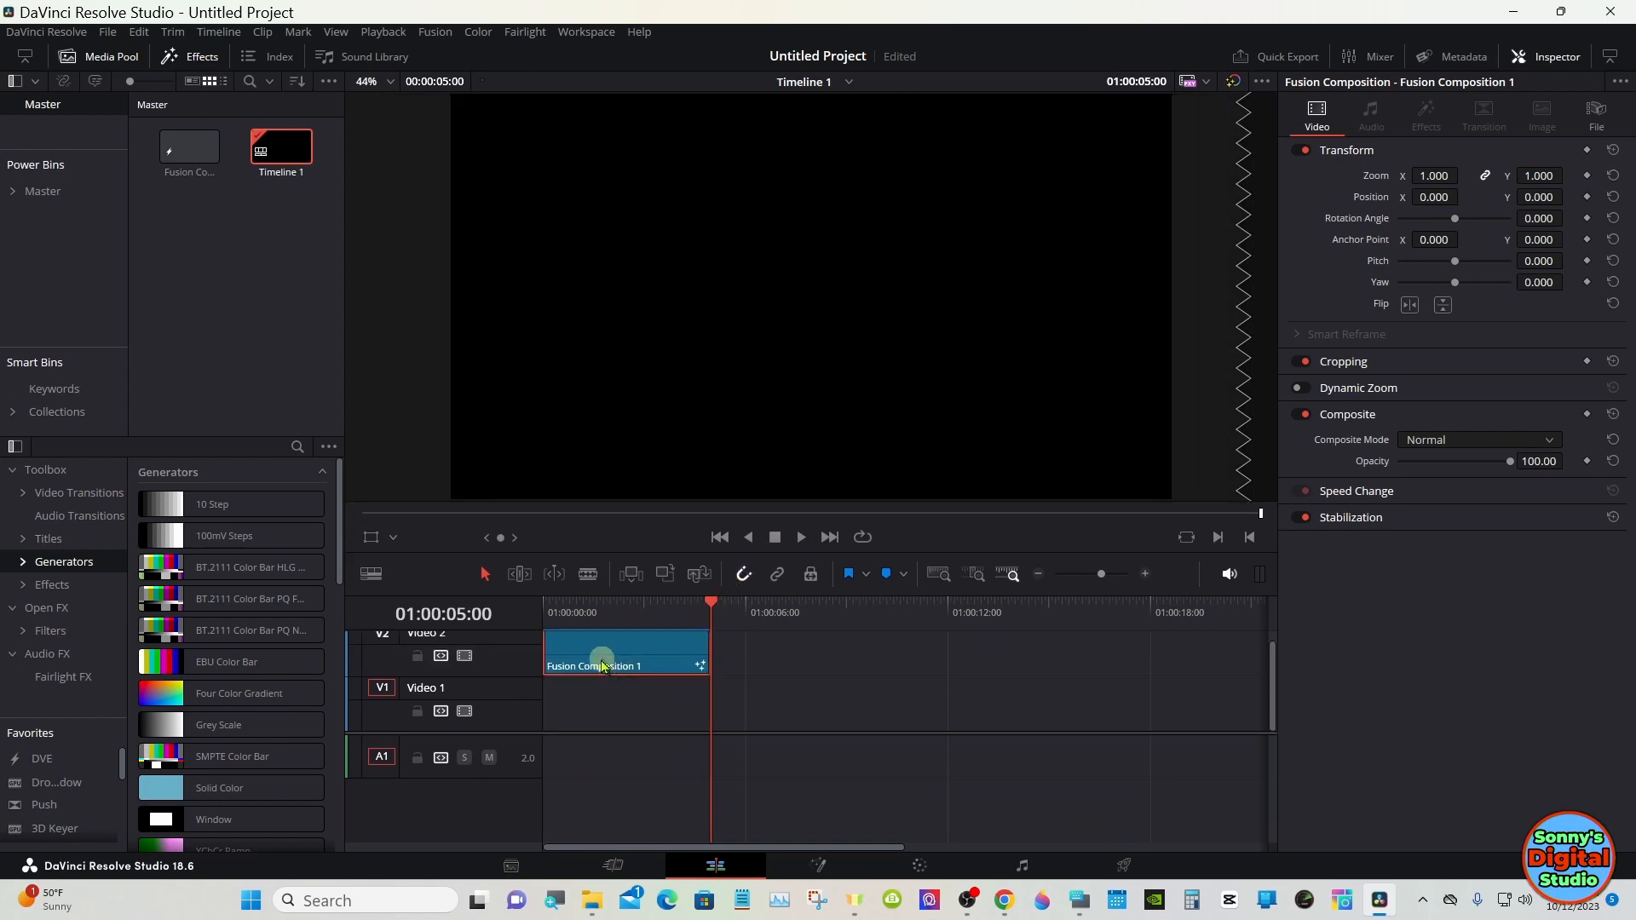
drag(272, 787, 562, 714)
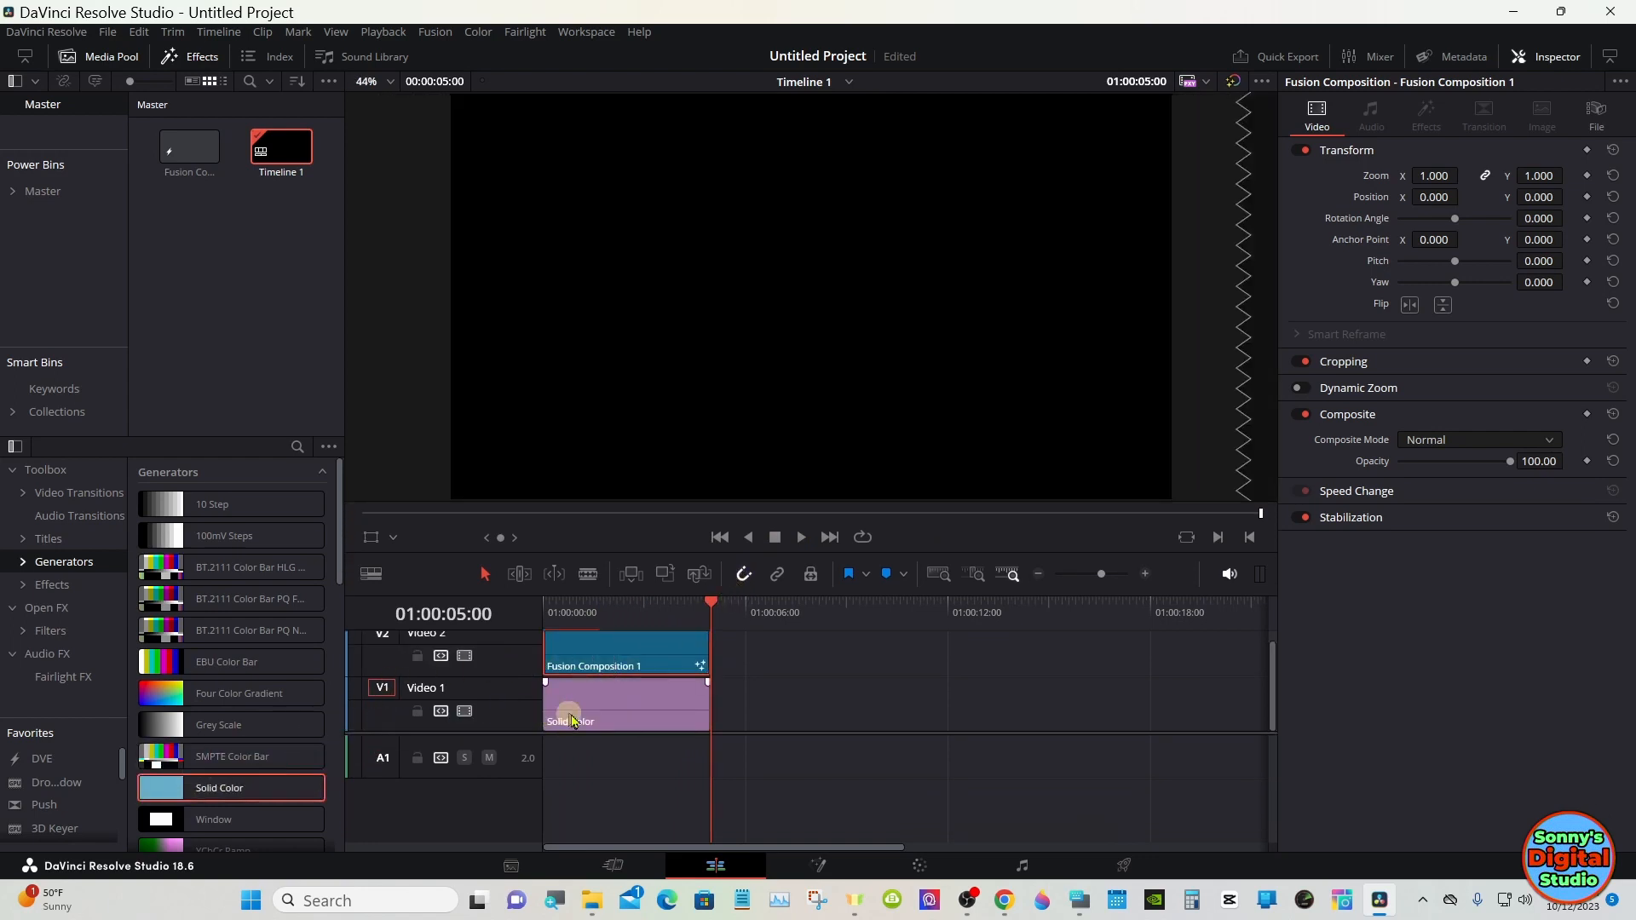
Change the Solid Color generator's color to a dark blue from the basic colors.
click(1415, 212)
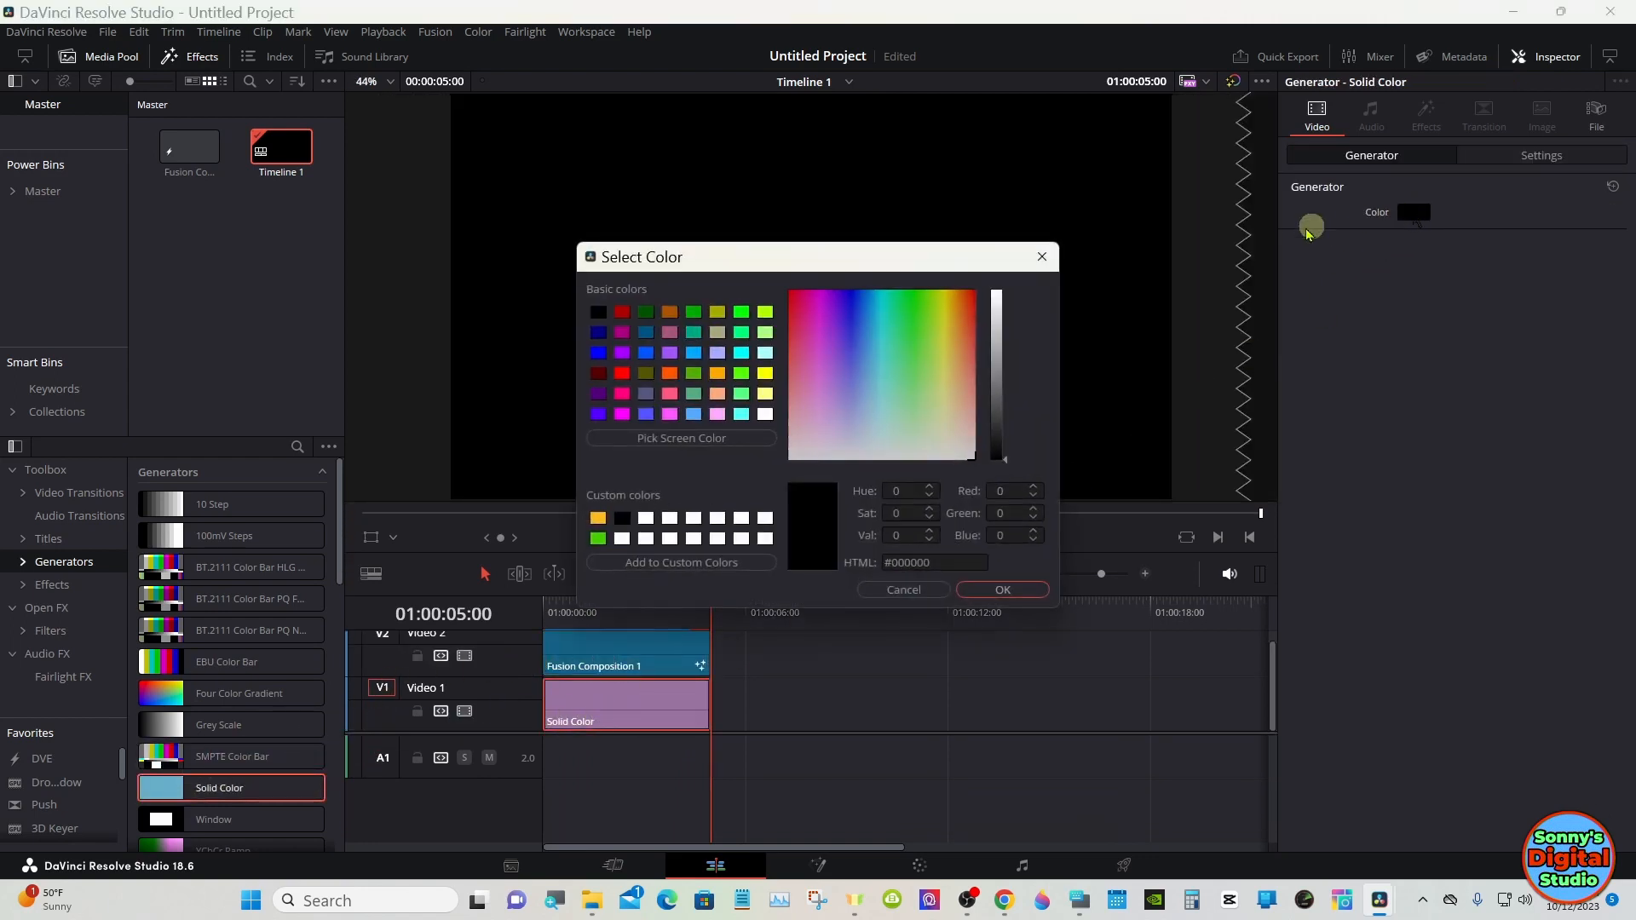
click(662, 341)
click(971, 588)
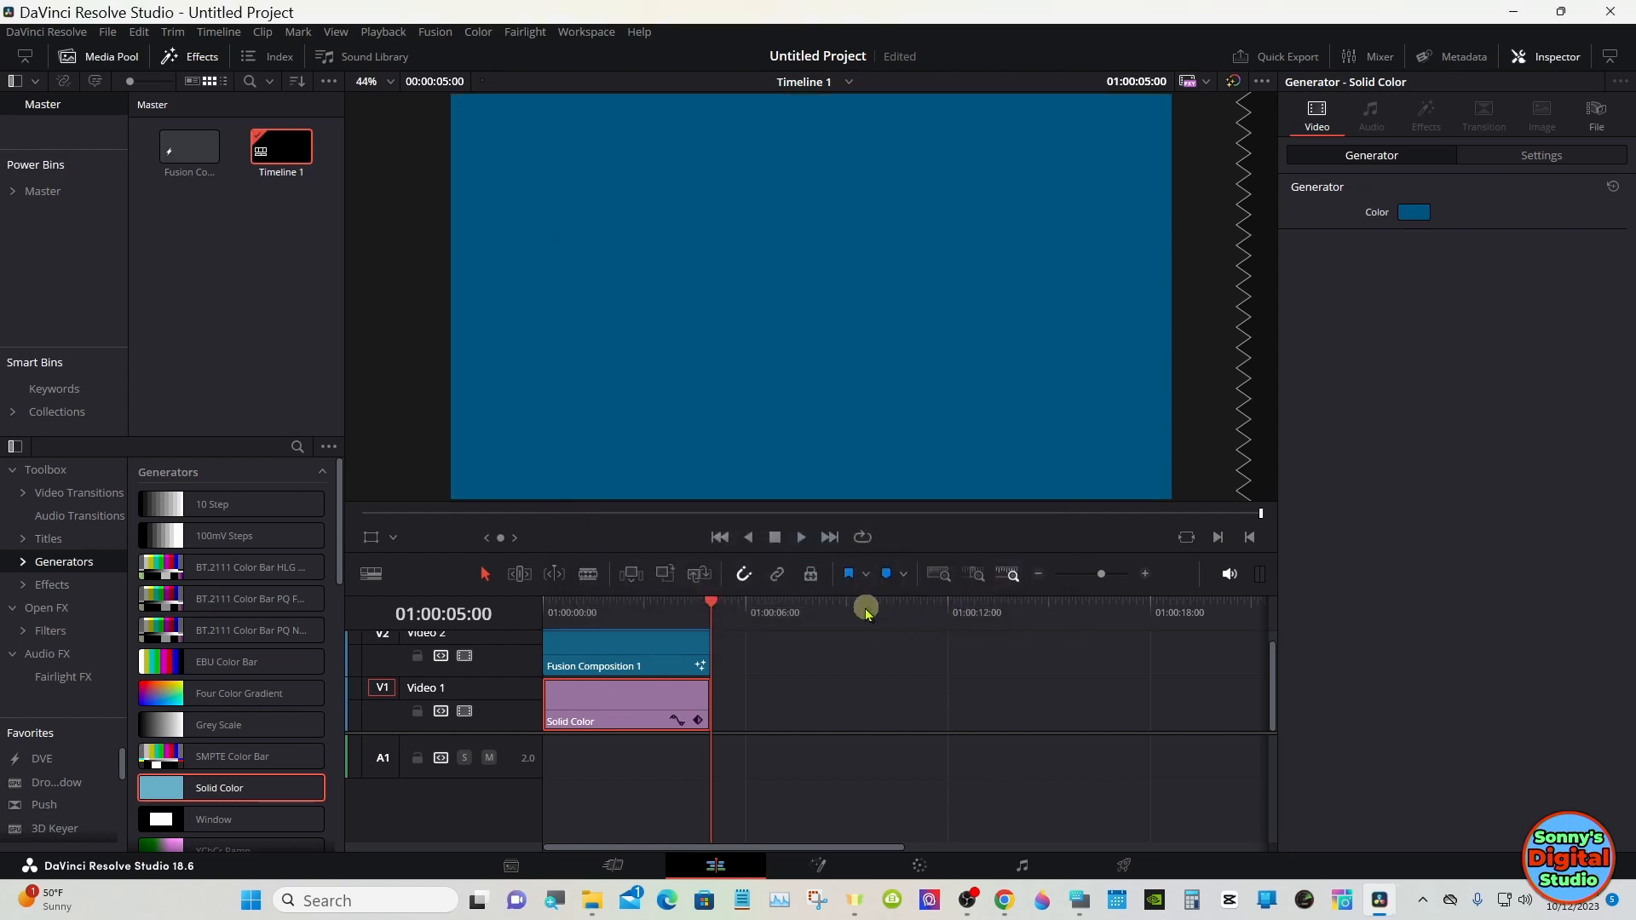
Enlarge the viewer and play the timeline from the start to review the text scrolling over the blue background.
drag(773, 733, 774, 816)
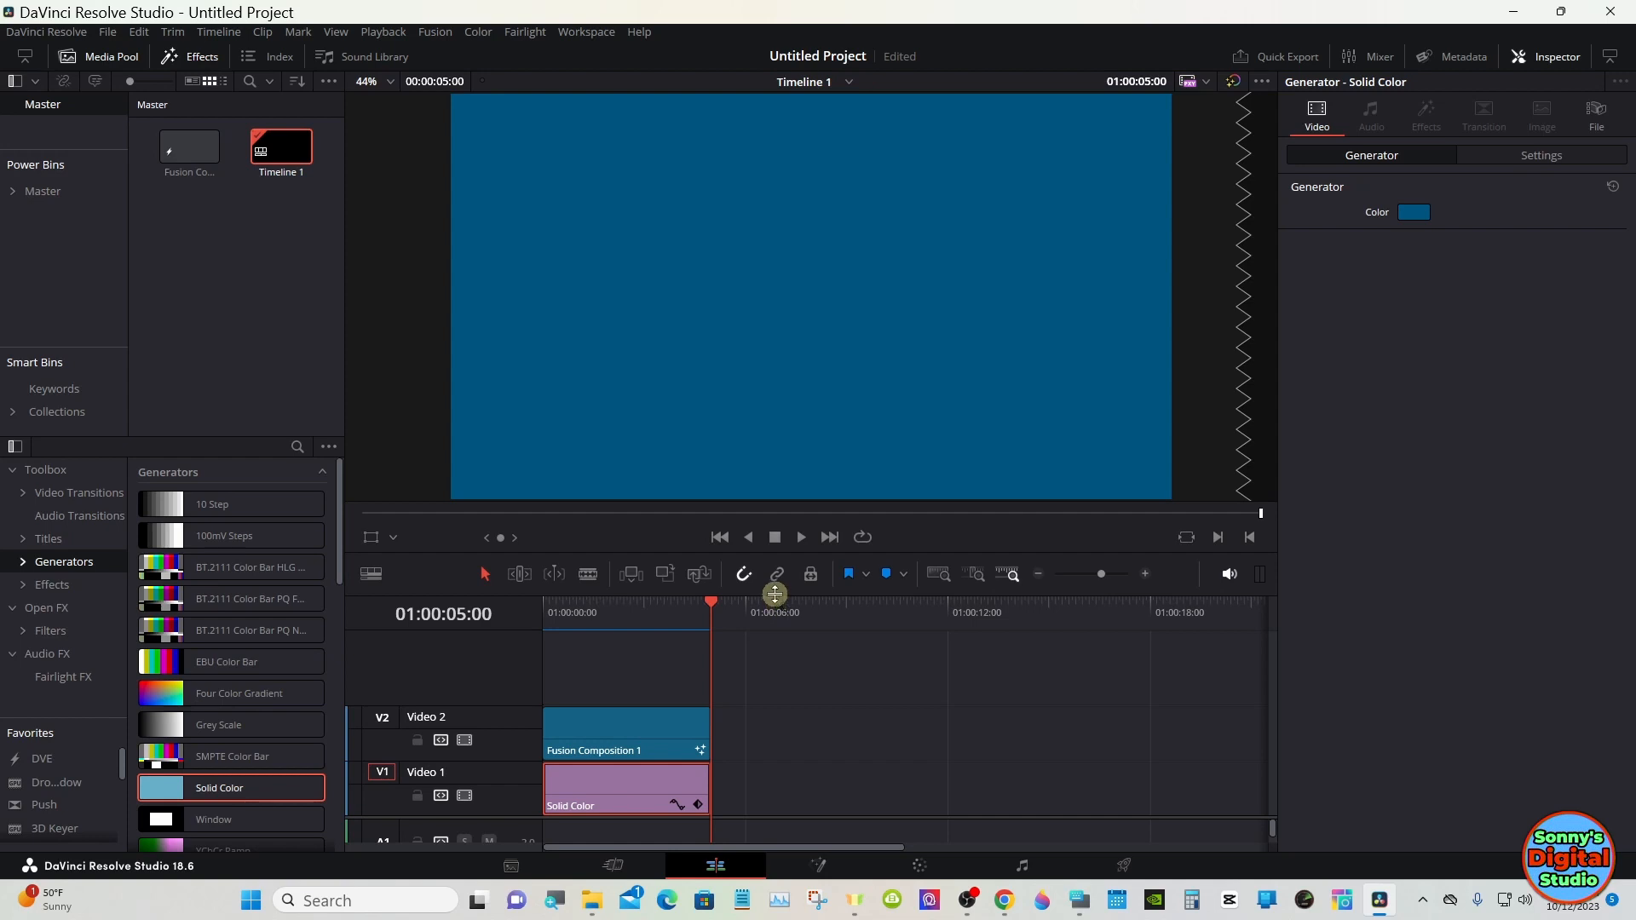
drag(774, 594, 780, 680)
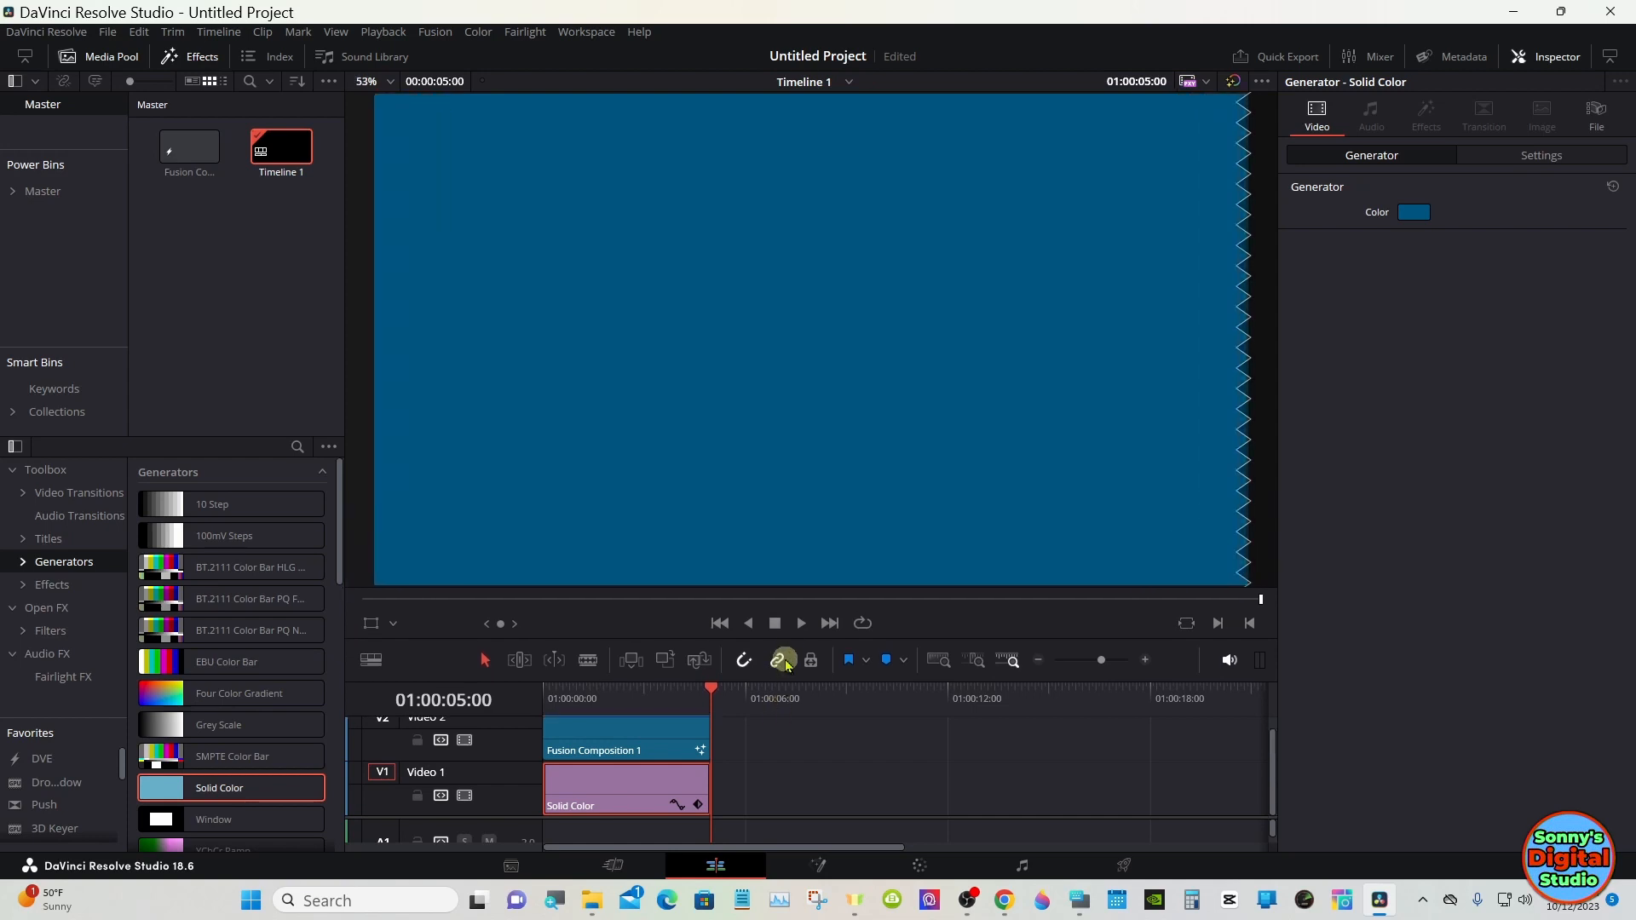
click(547, 687)
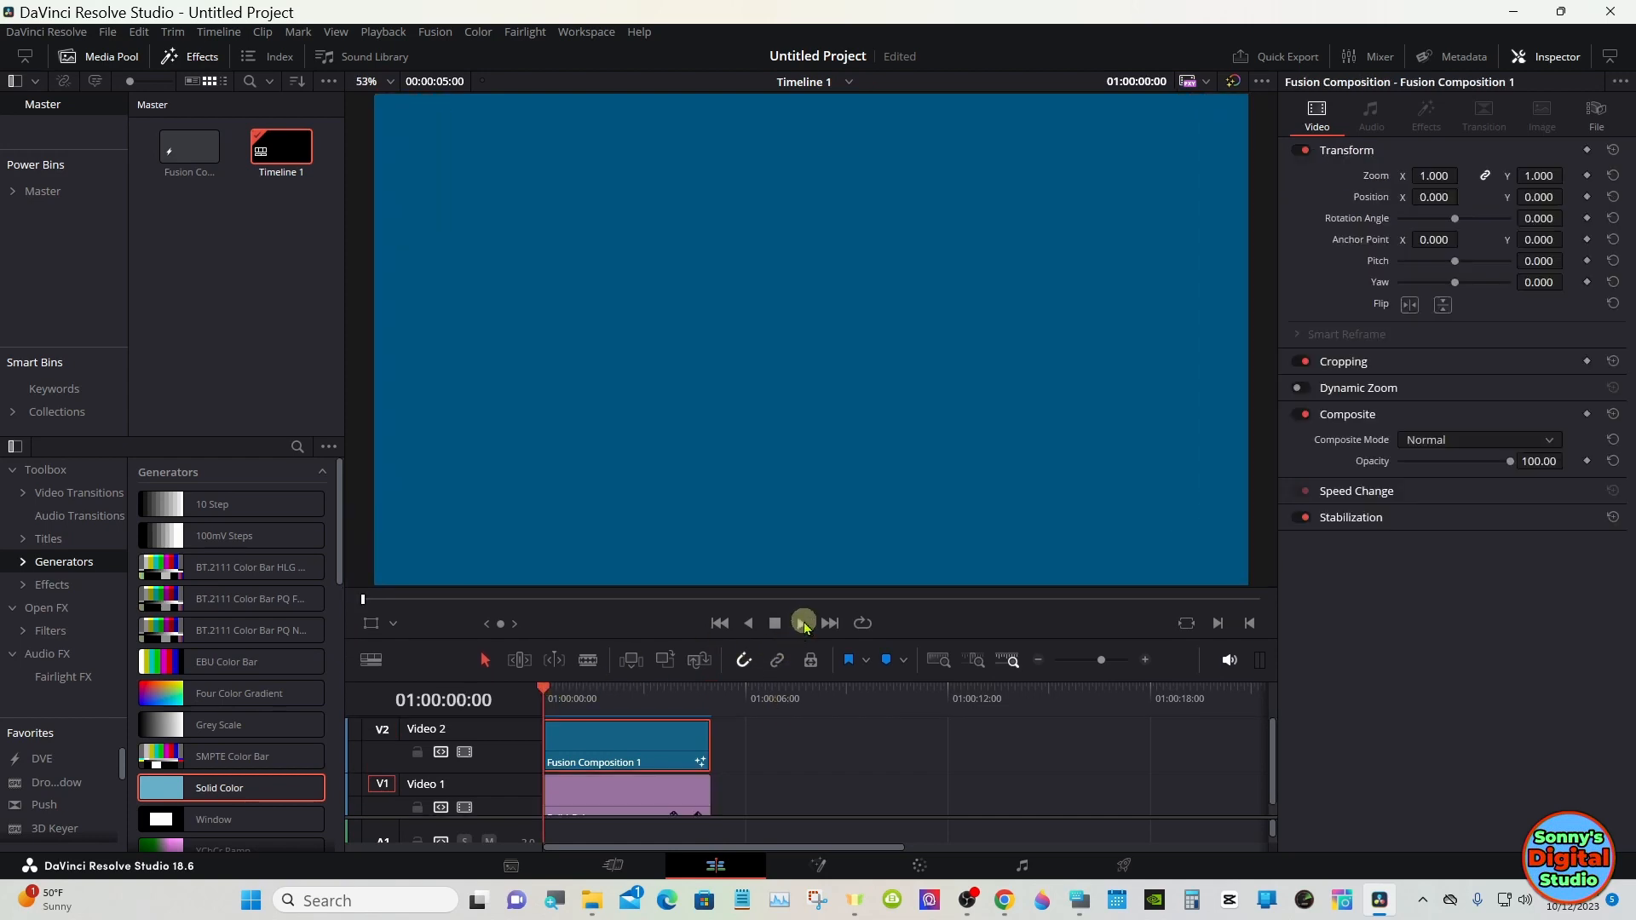
click(803, 624)
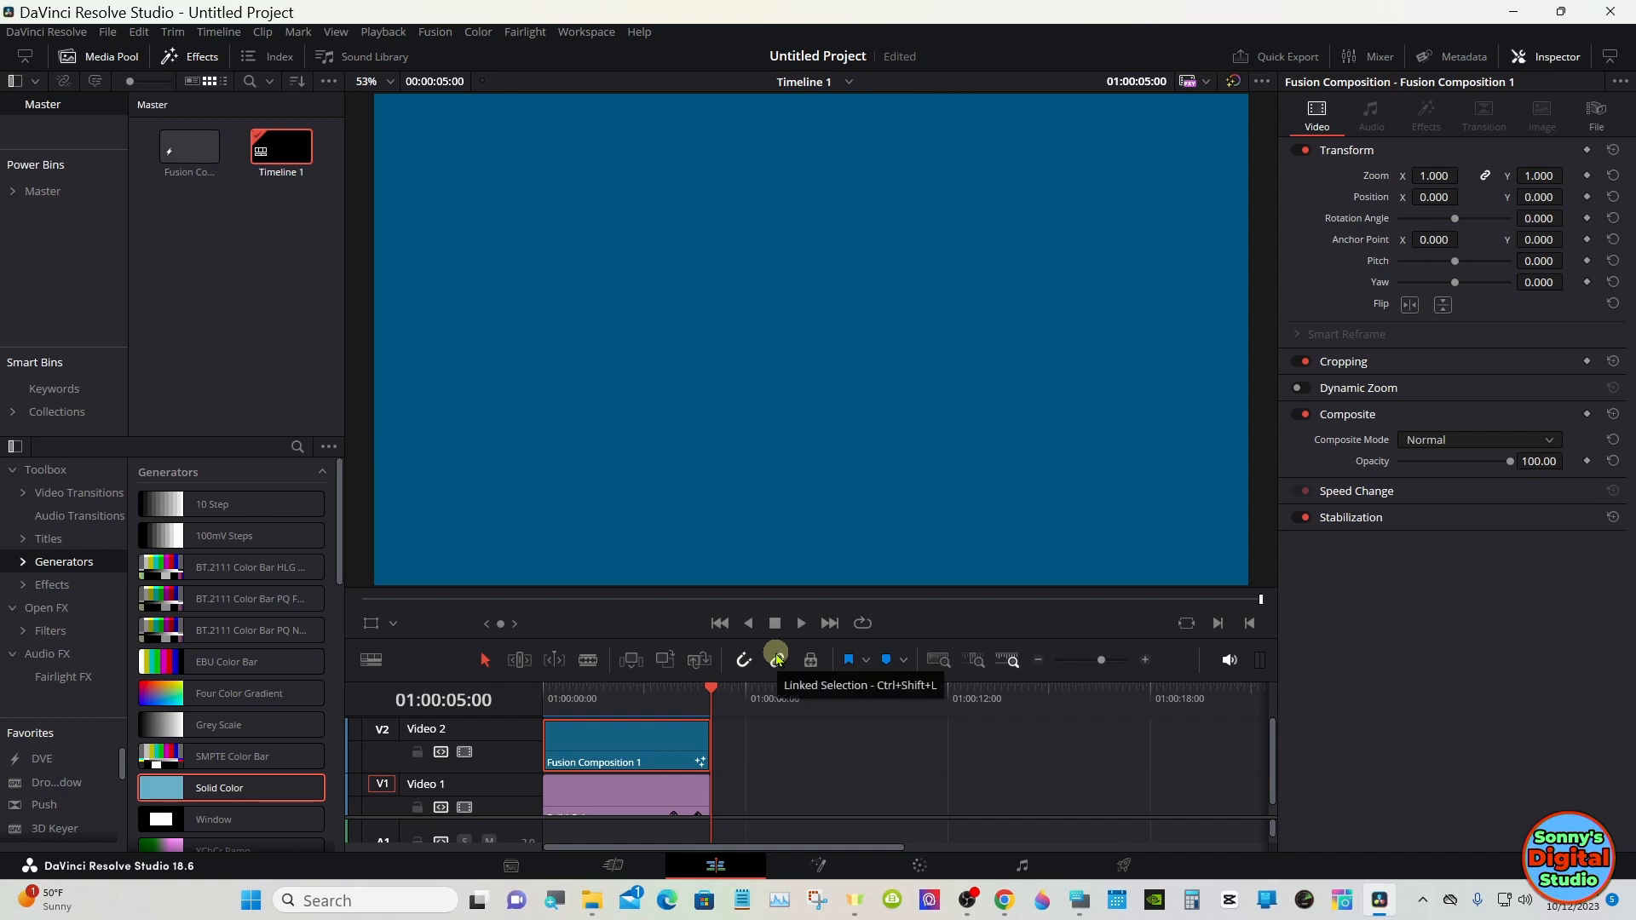
Try lengthening both the Fusion composition and Solid Color clips to 00:00:11:28, and play the timeline twice from the start.
click(657, 692)
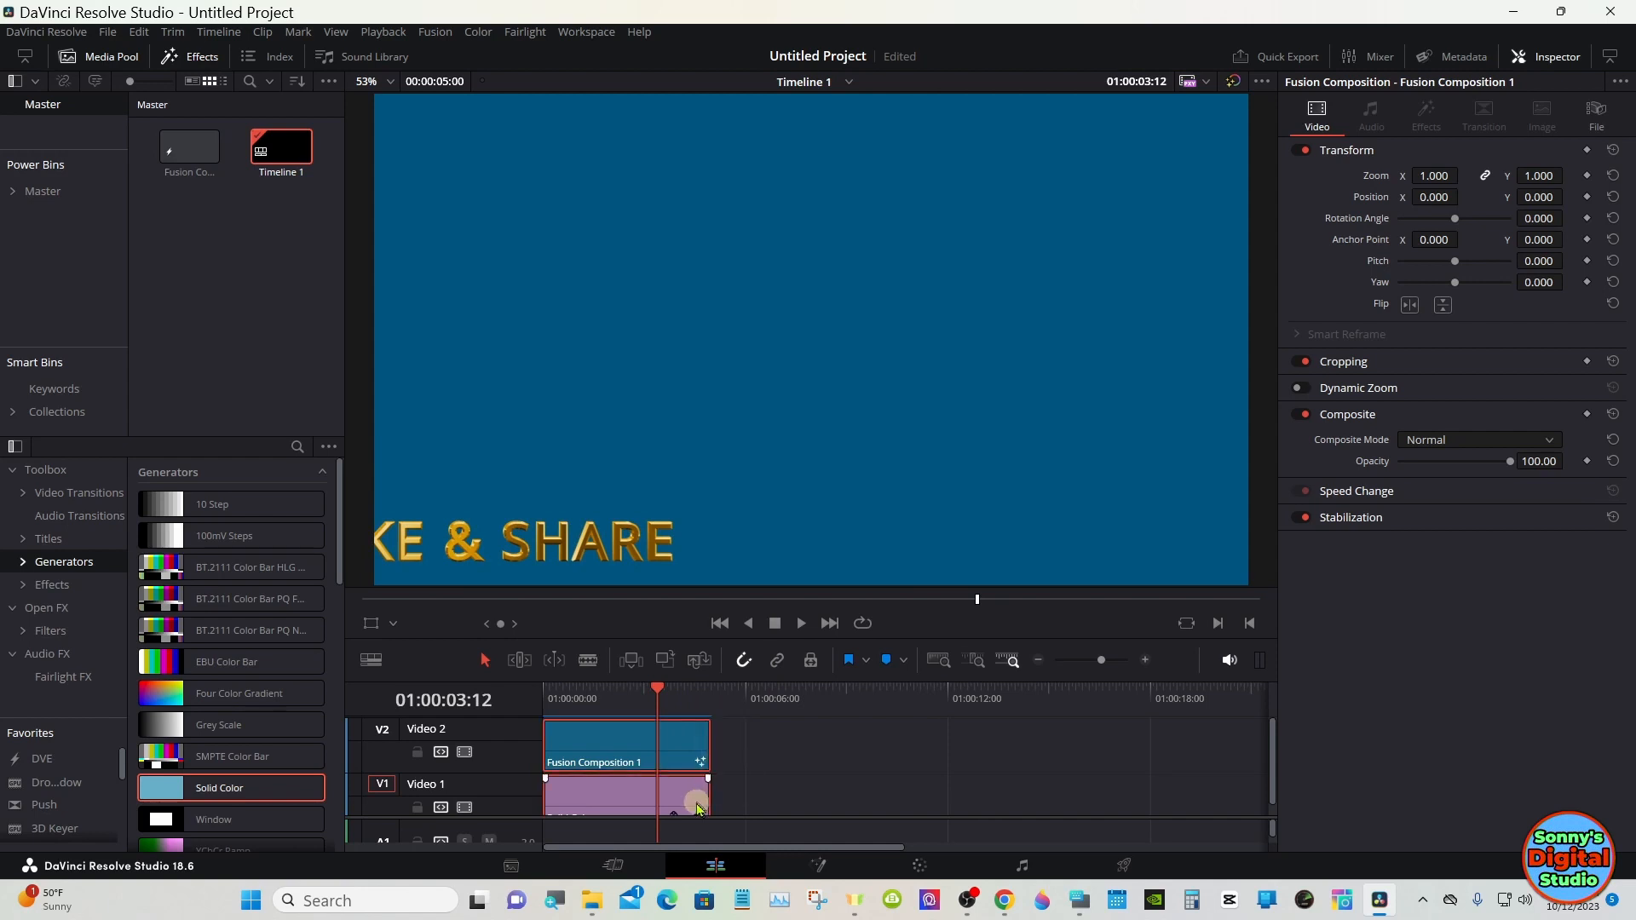
drag(708, 767, 943, 763)
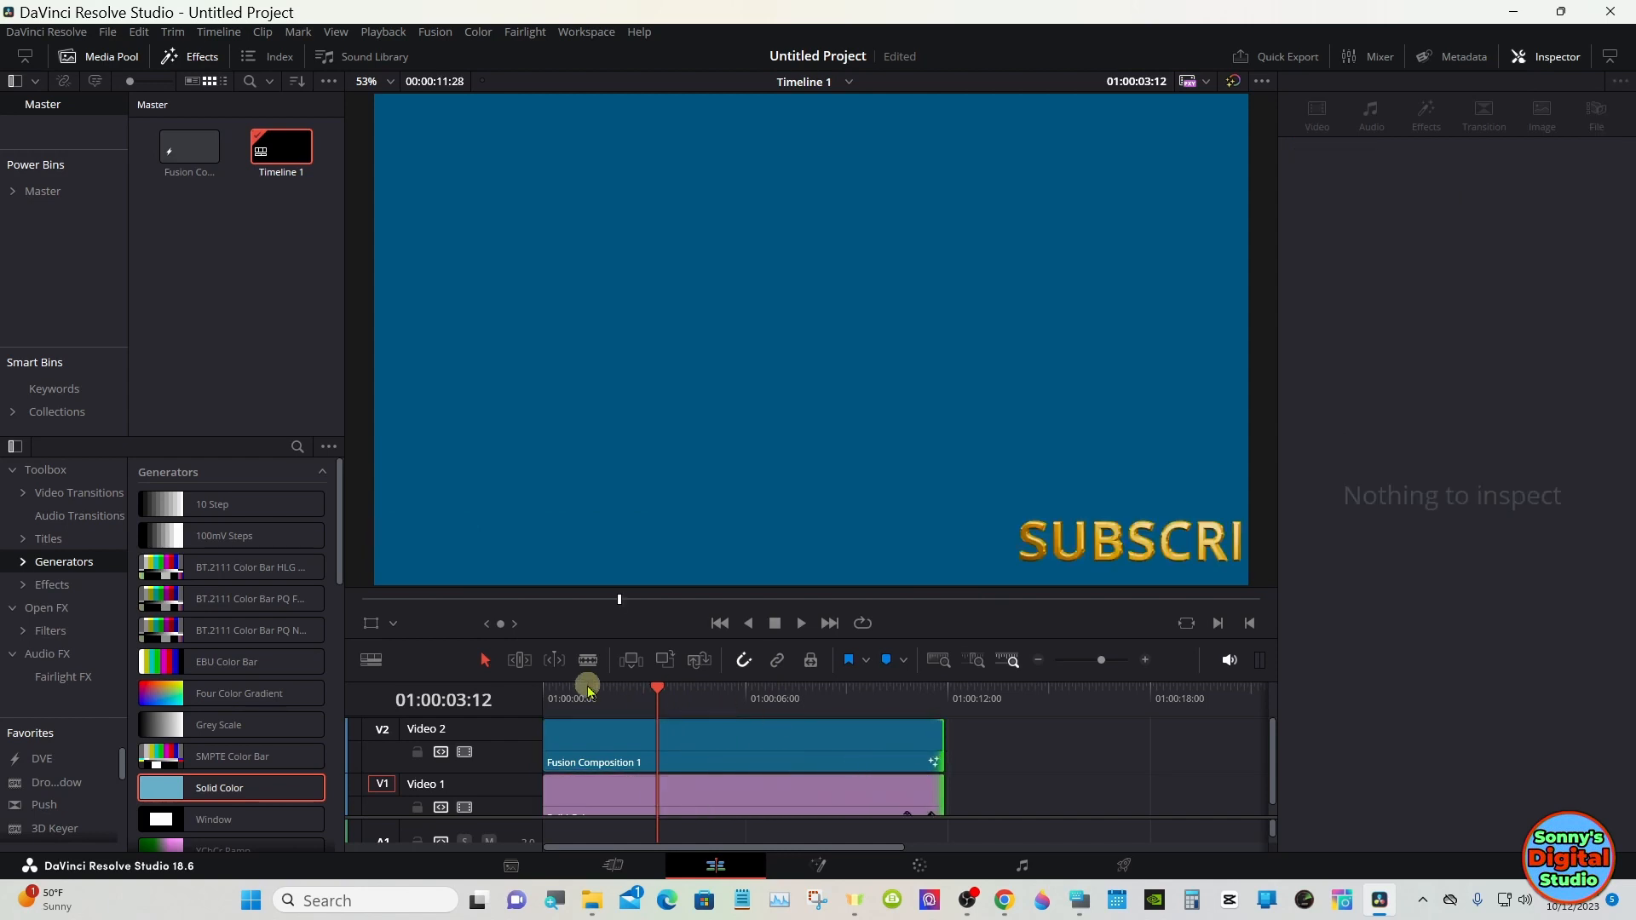
drag(588, 690, 548, 690)
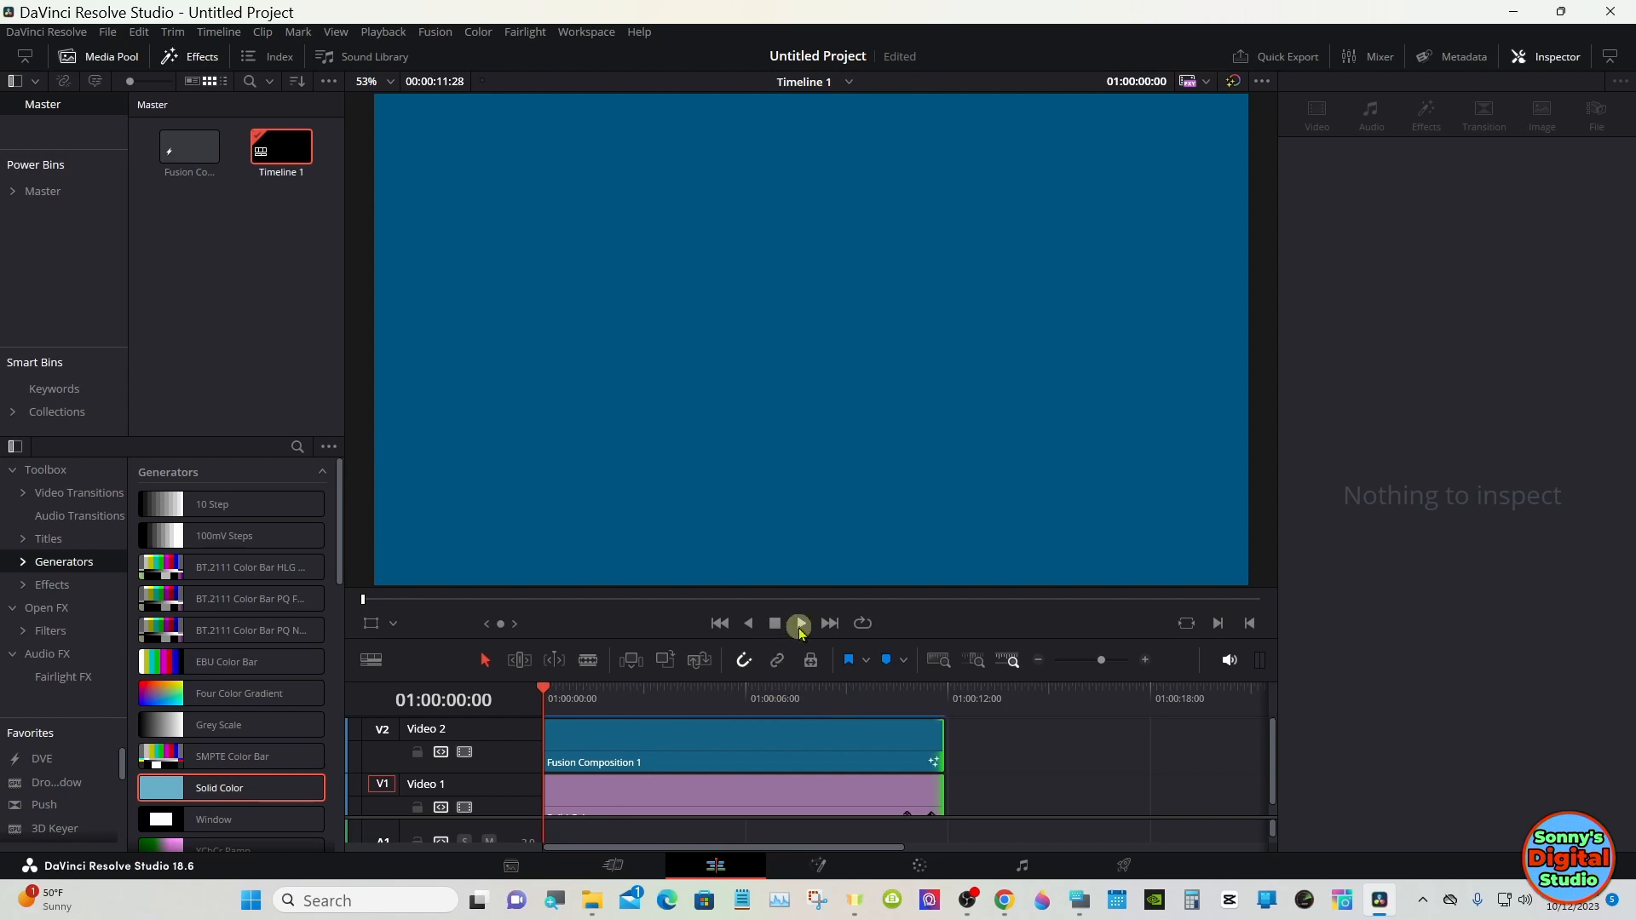
click(800, 624)
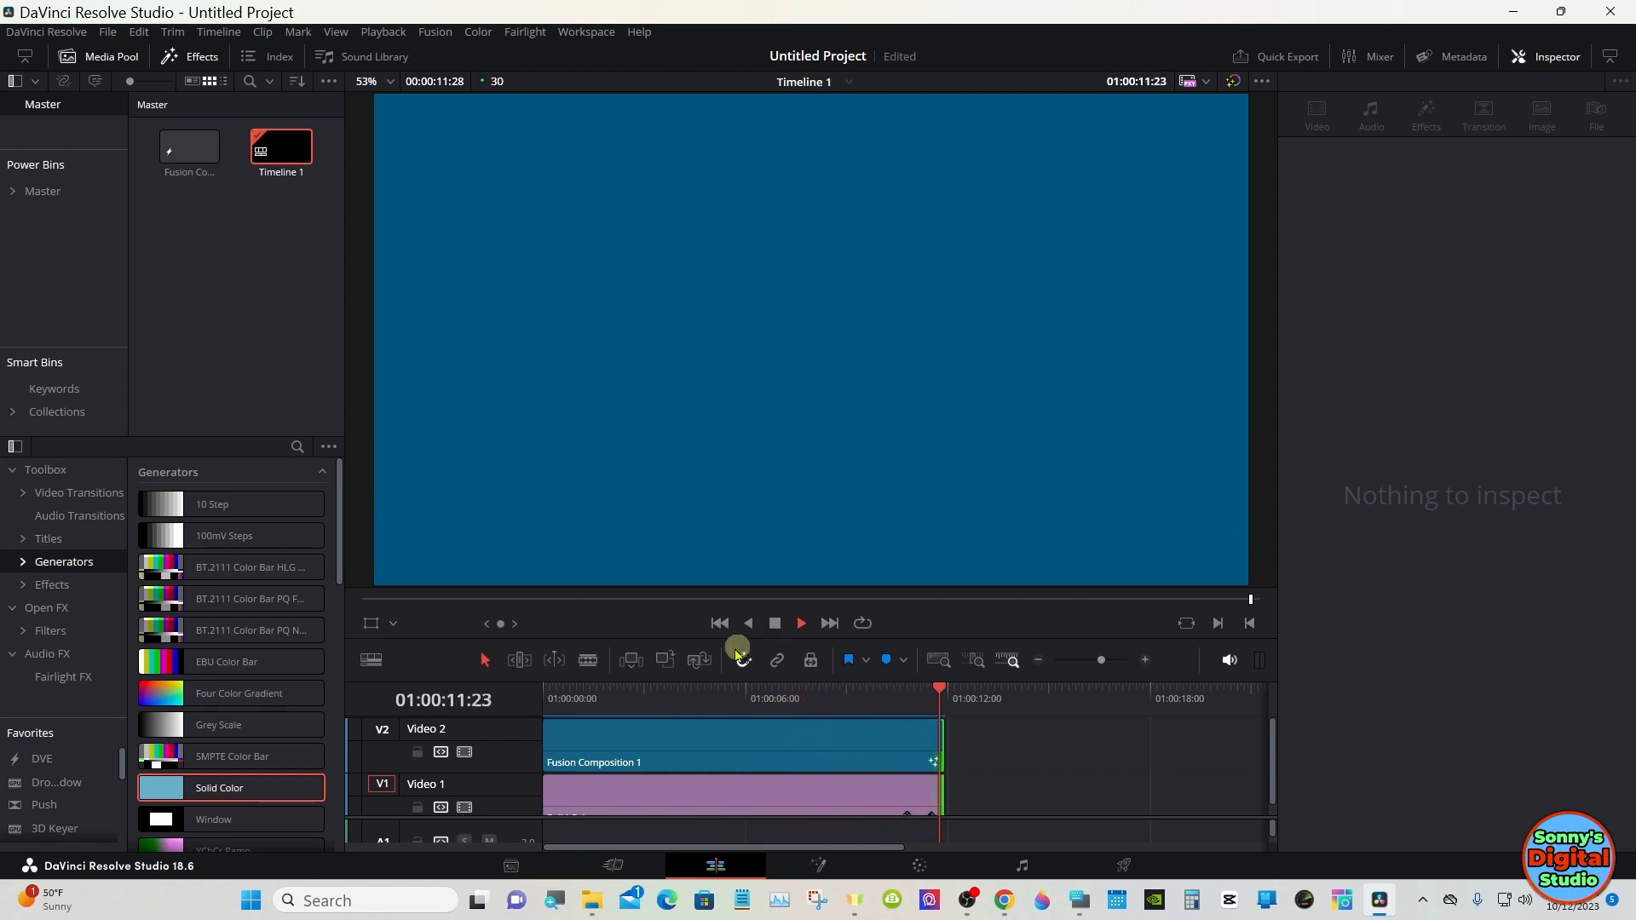
click(544, 690)
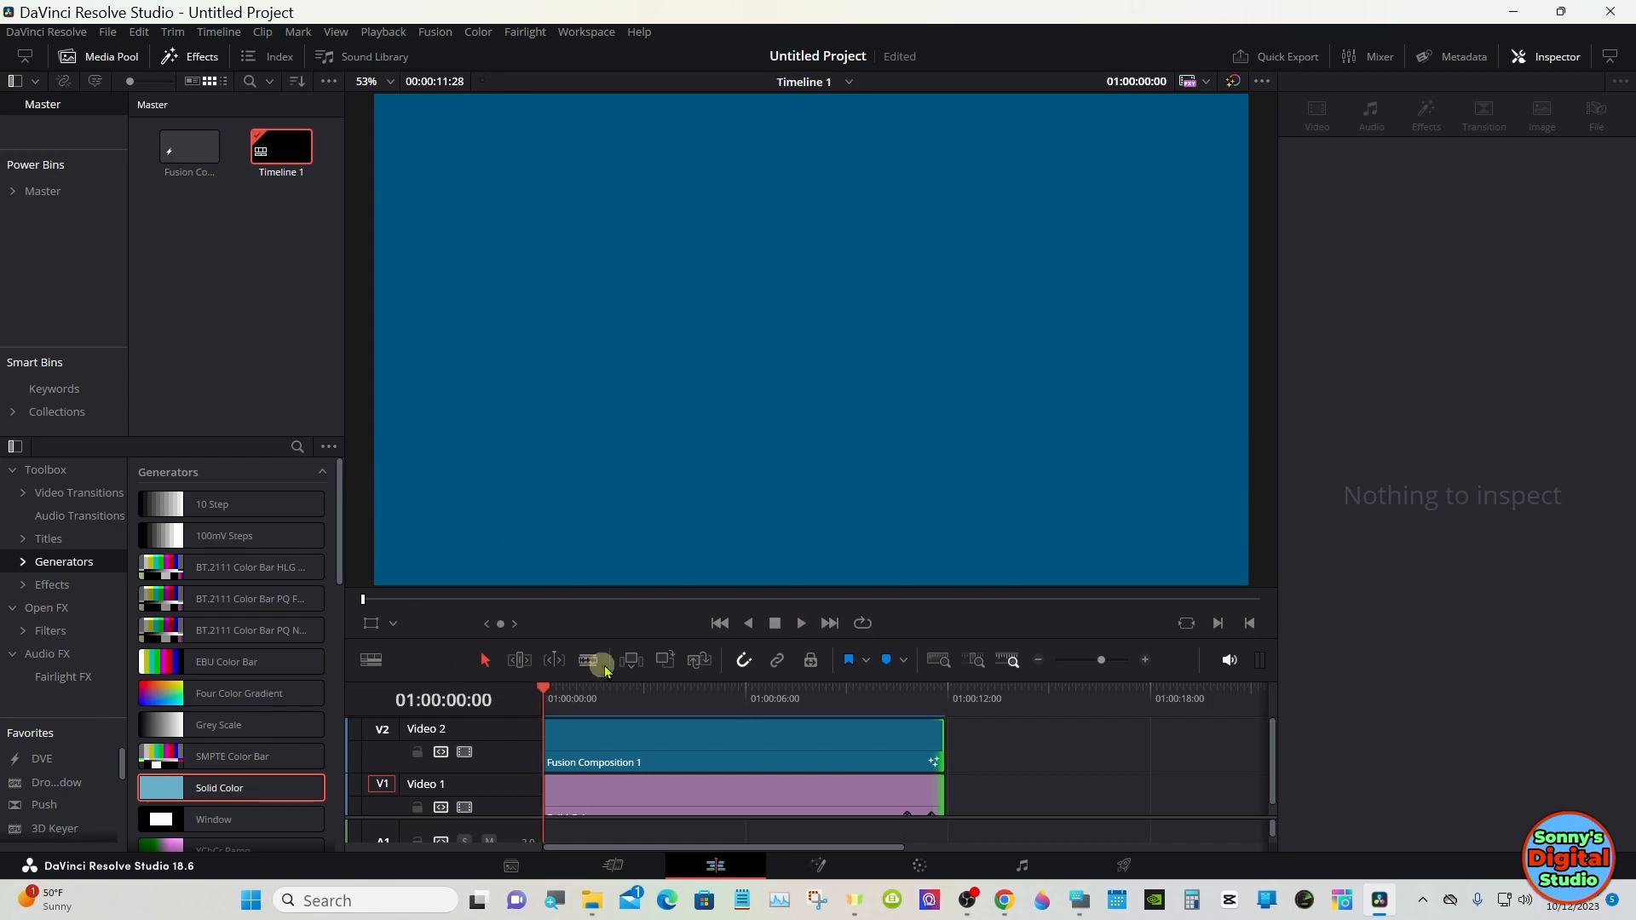
click(801, 623)
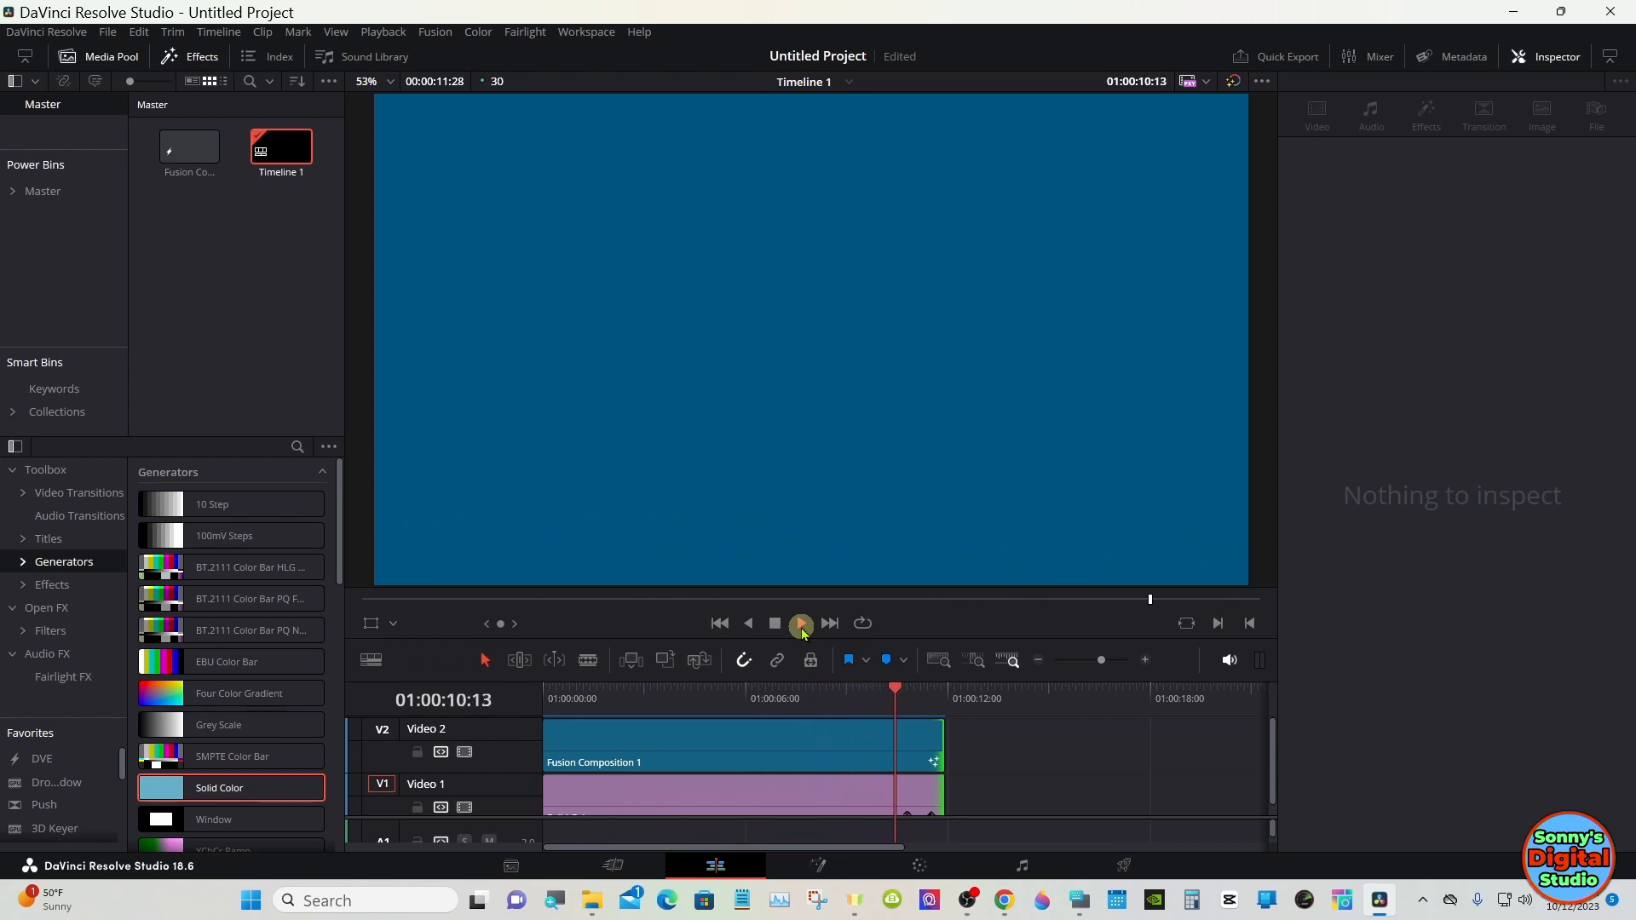
click(801, 625)
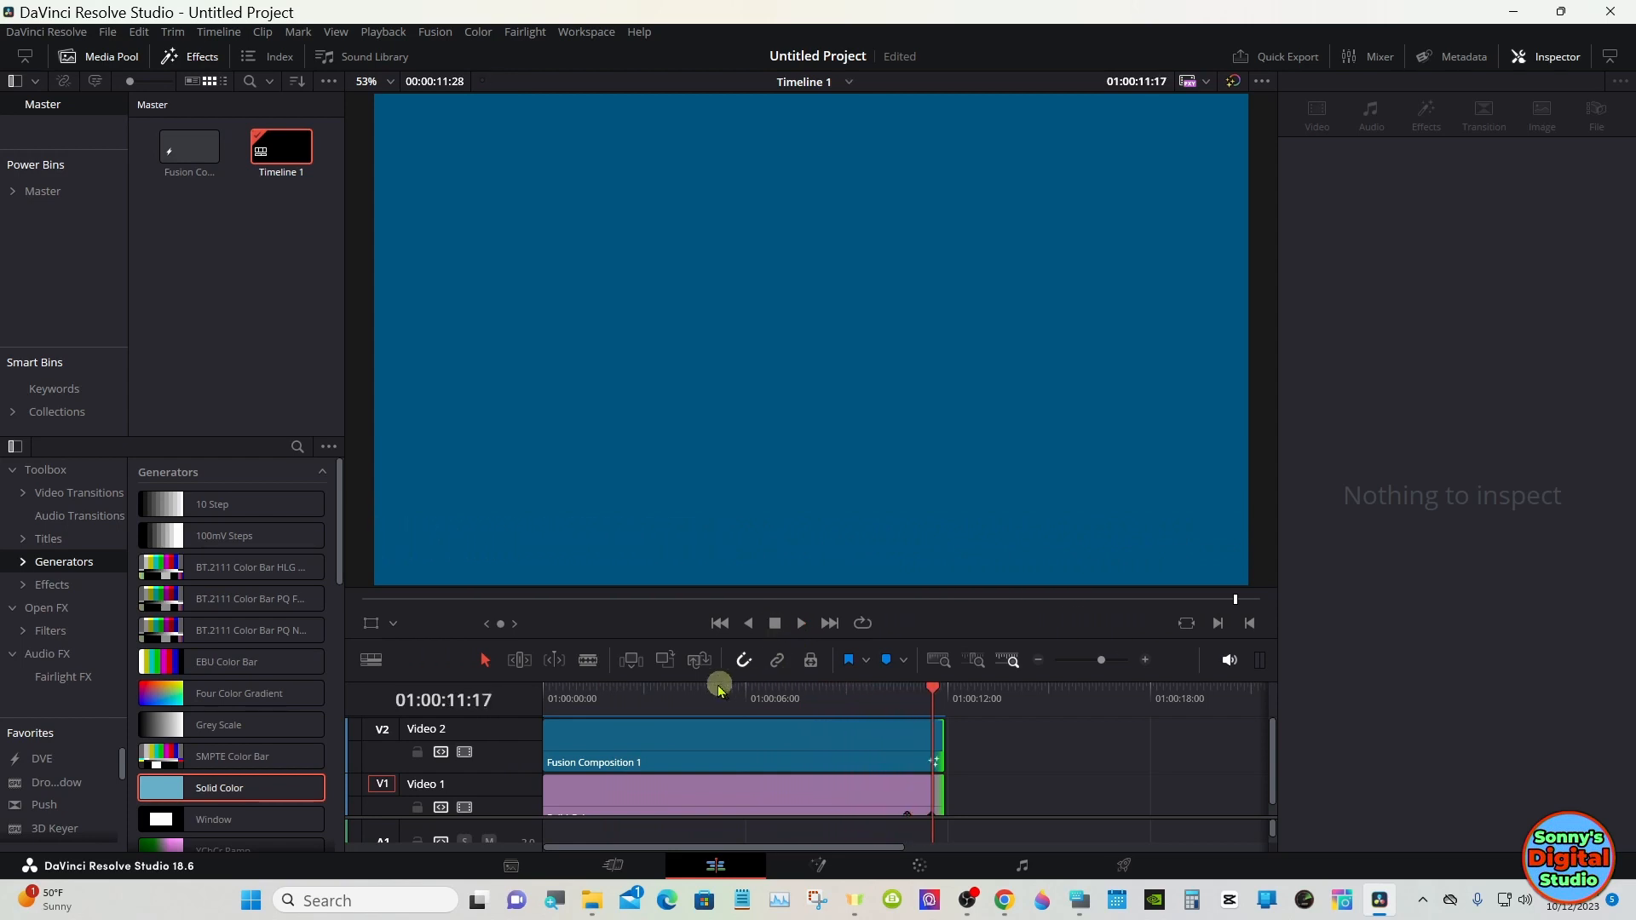
Trim the Fusion composition and Solid Color clips to 00:00:05:00 and return the playhead to the timeline start.
click(635, 688)
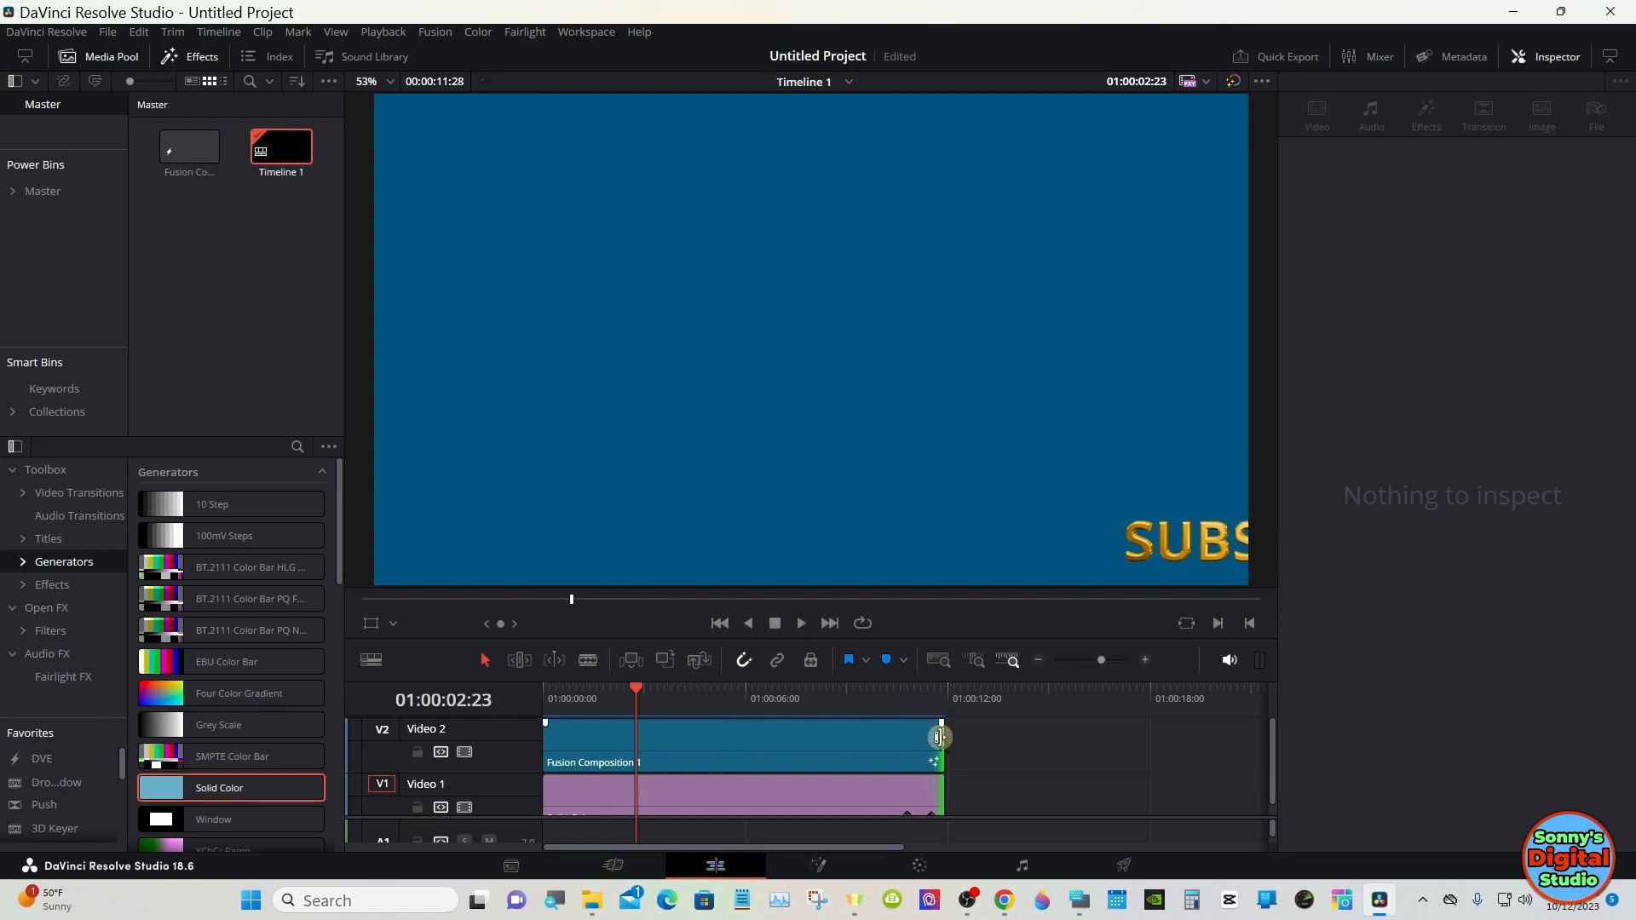
drag(939, 737, 705, 743)
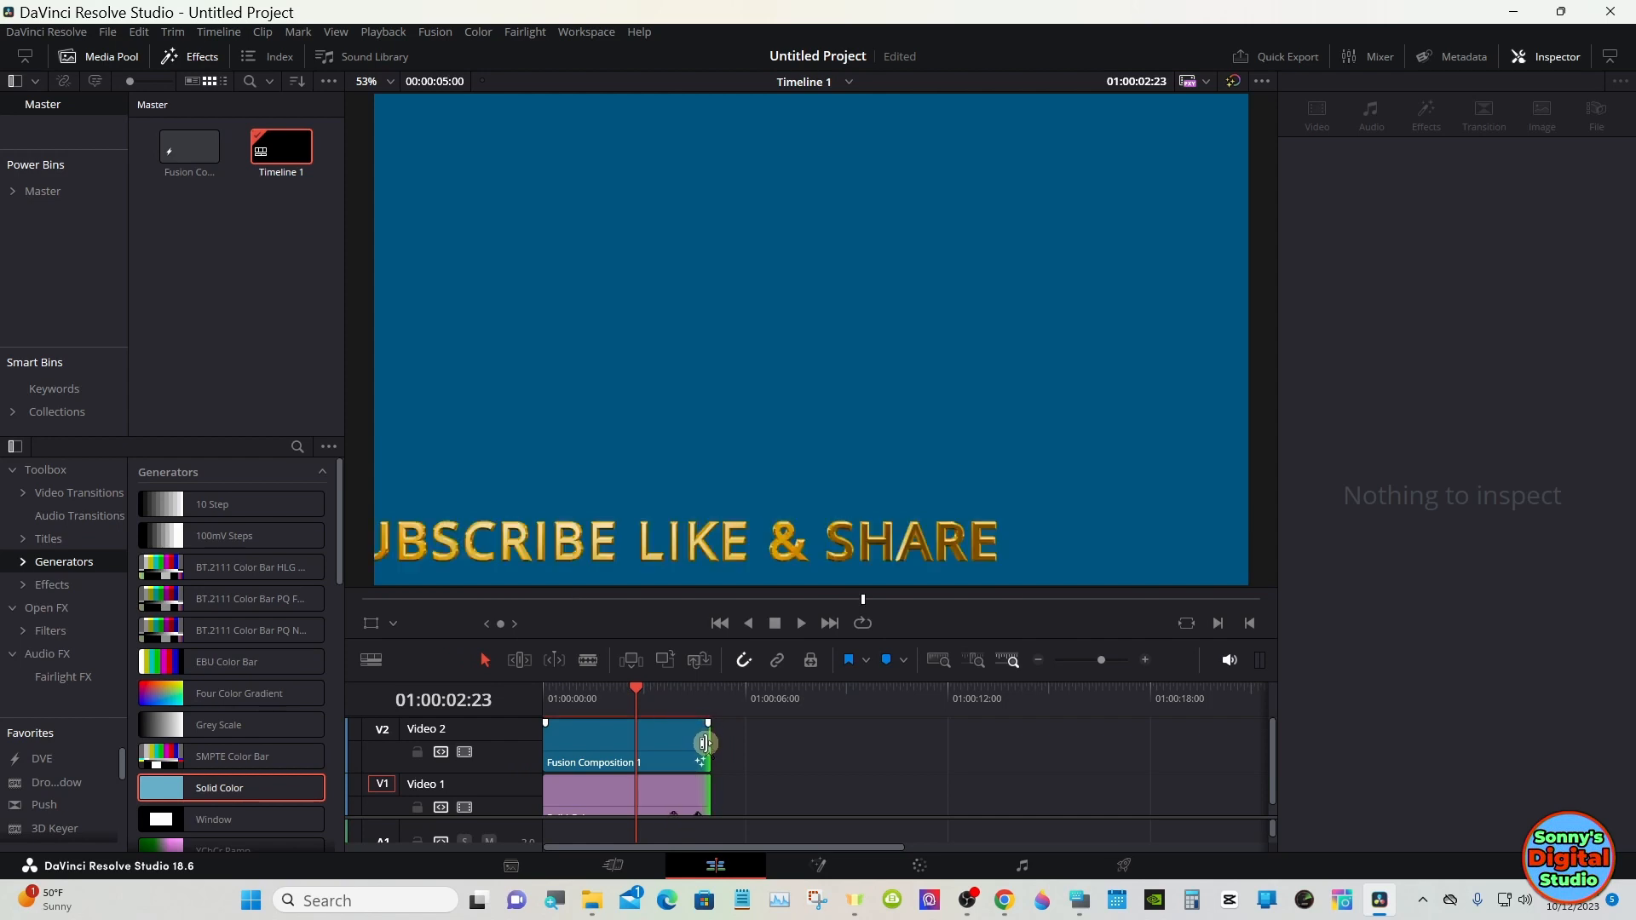
key(Home)
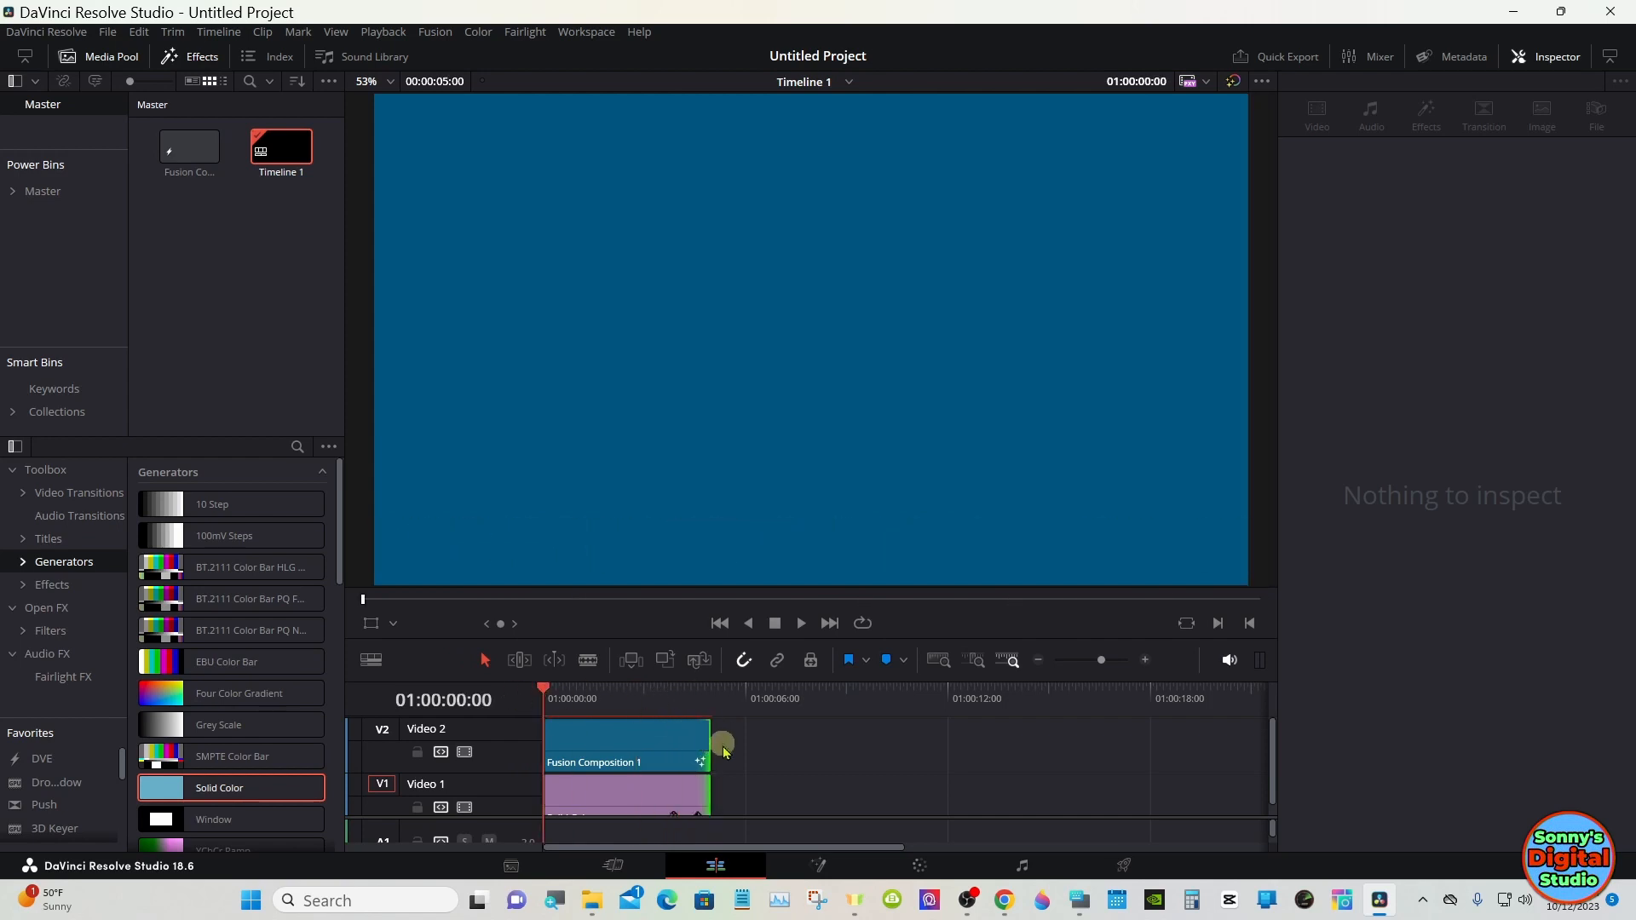
Switch to the Fusion page and place the On-Screen Keyboard beside the node graph.
click(818, 863)
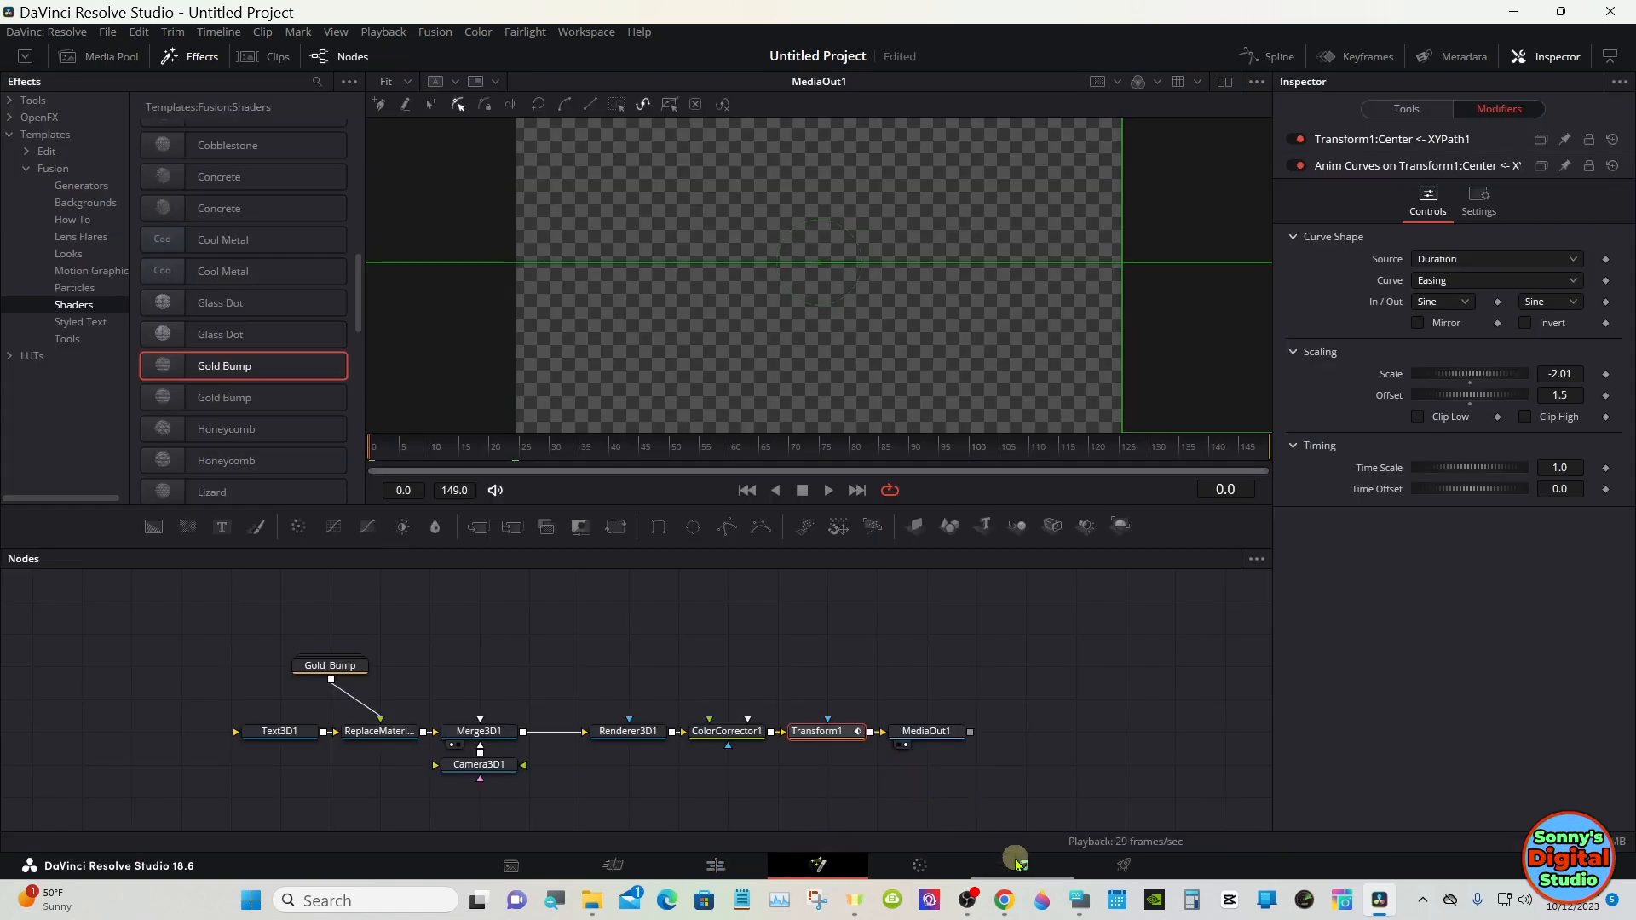
click(1079, 900)
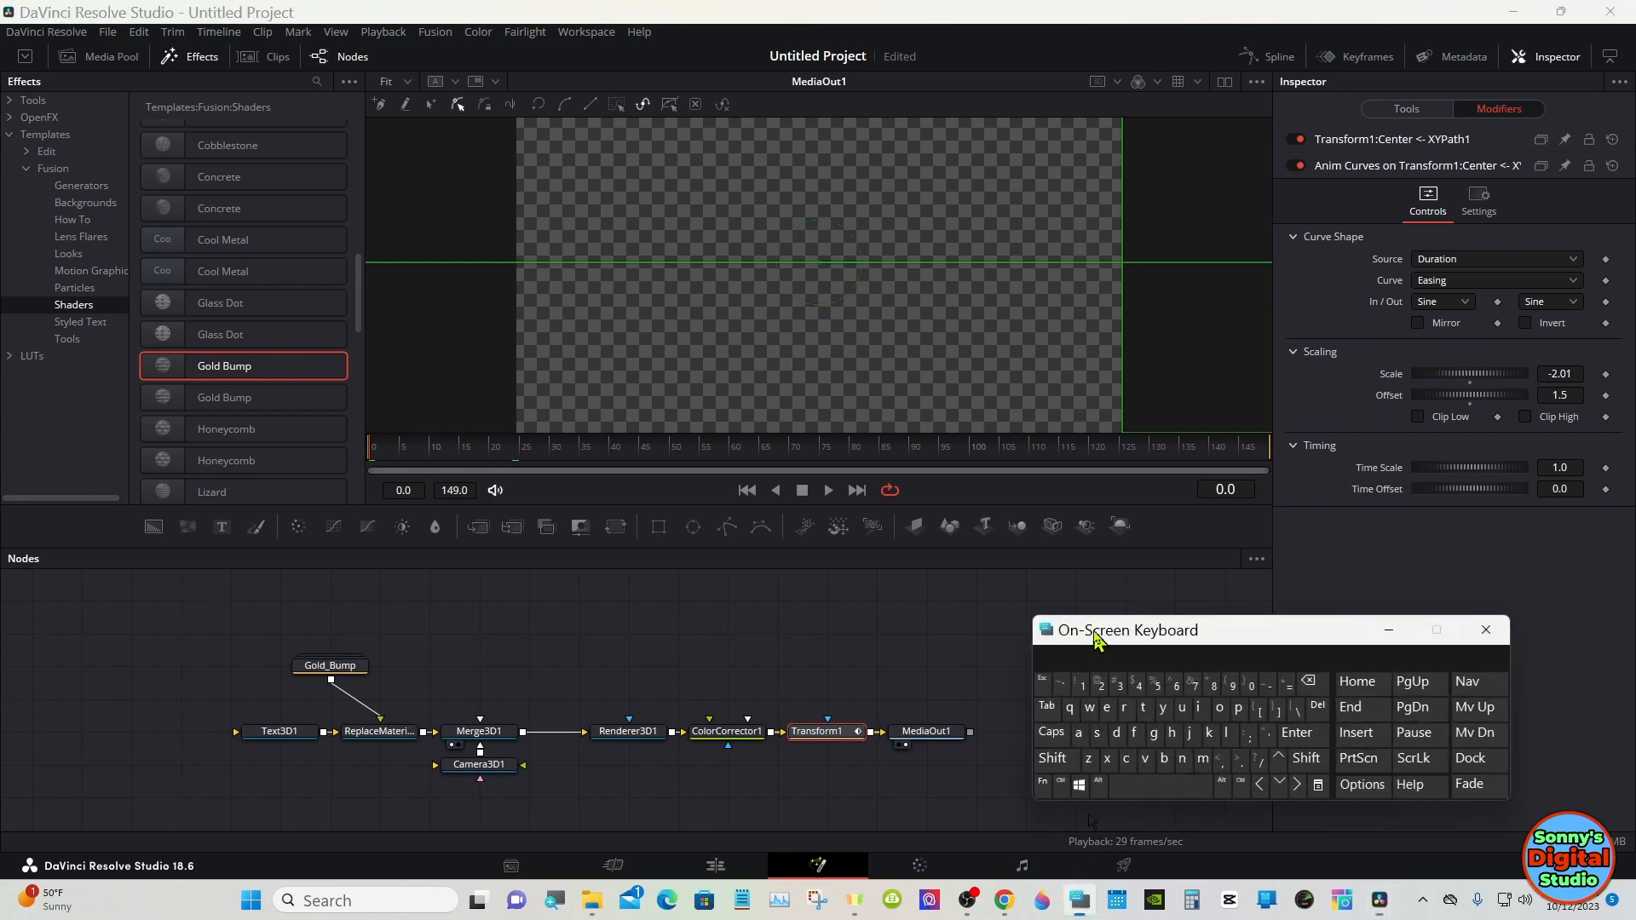
drag(1095, 635, 1138, 595)
Select all nodes of the composition, from Text3D1 through MediaOut1, including Gold_Bump and Camera3D1.
click(995, 632)
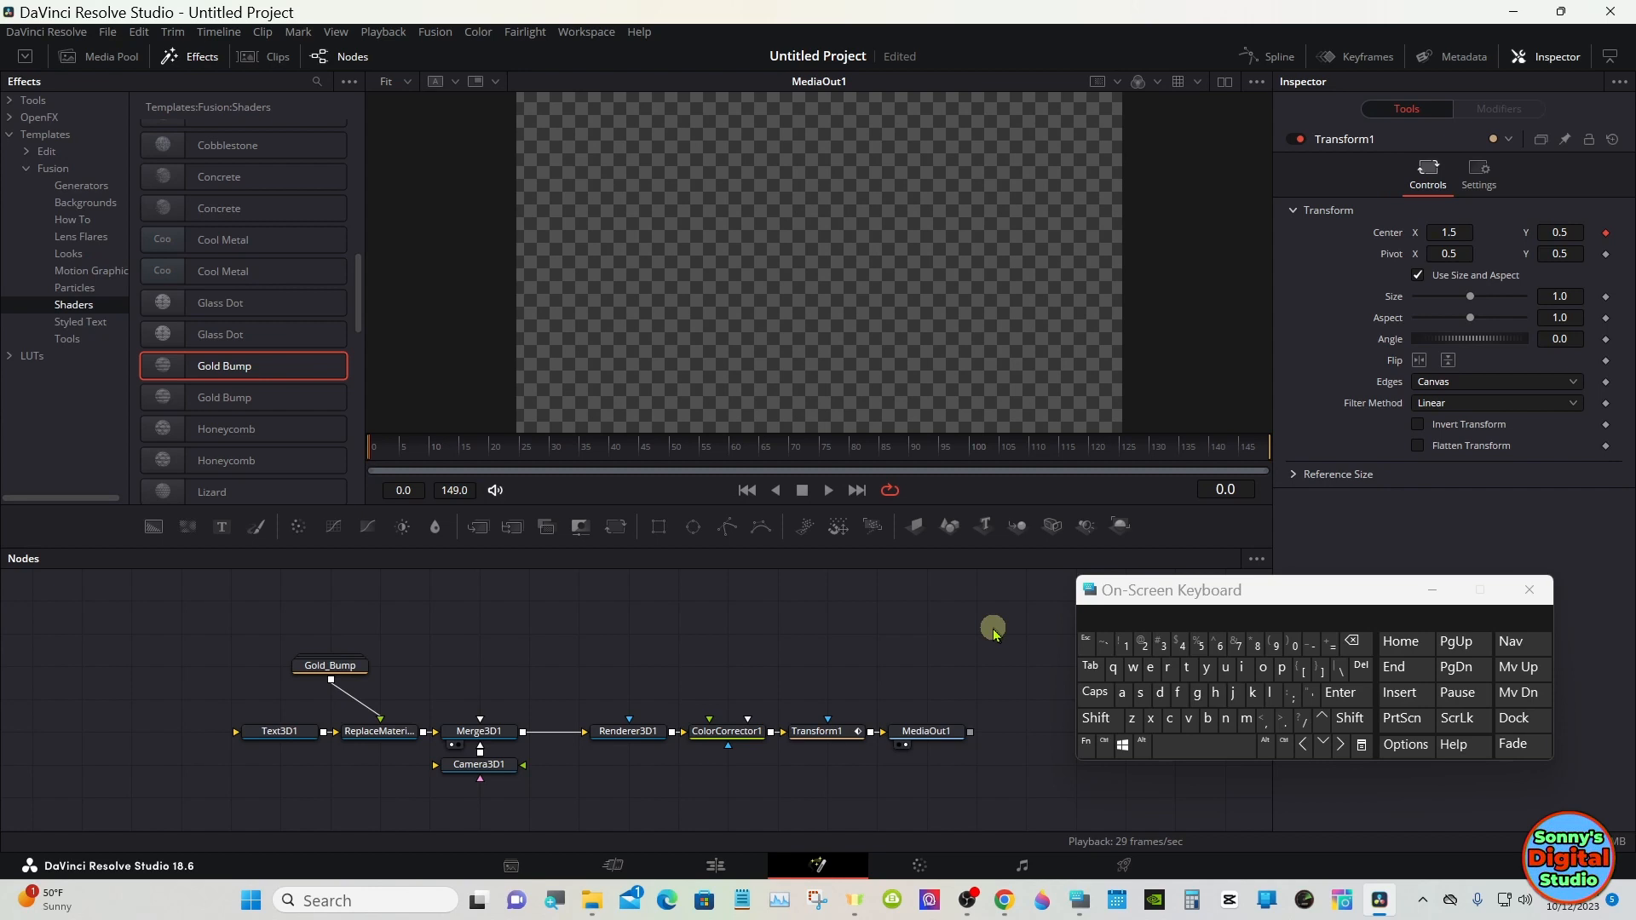
click(1105, 745)
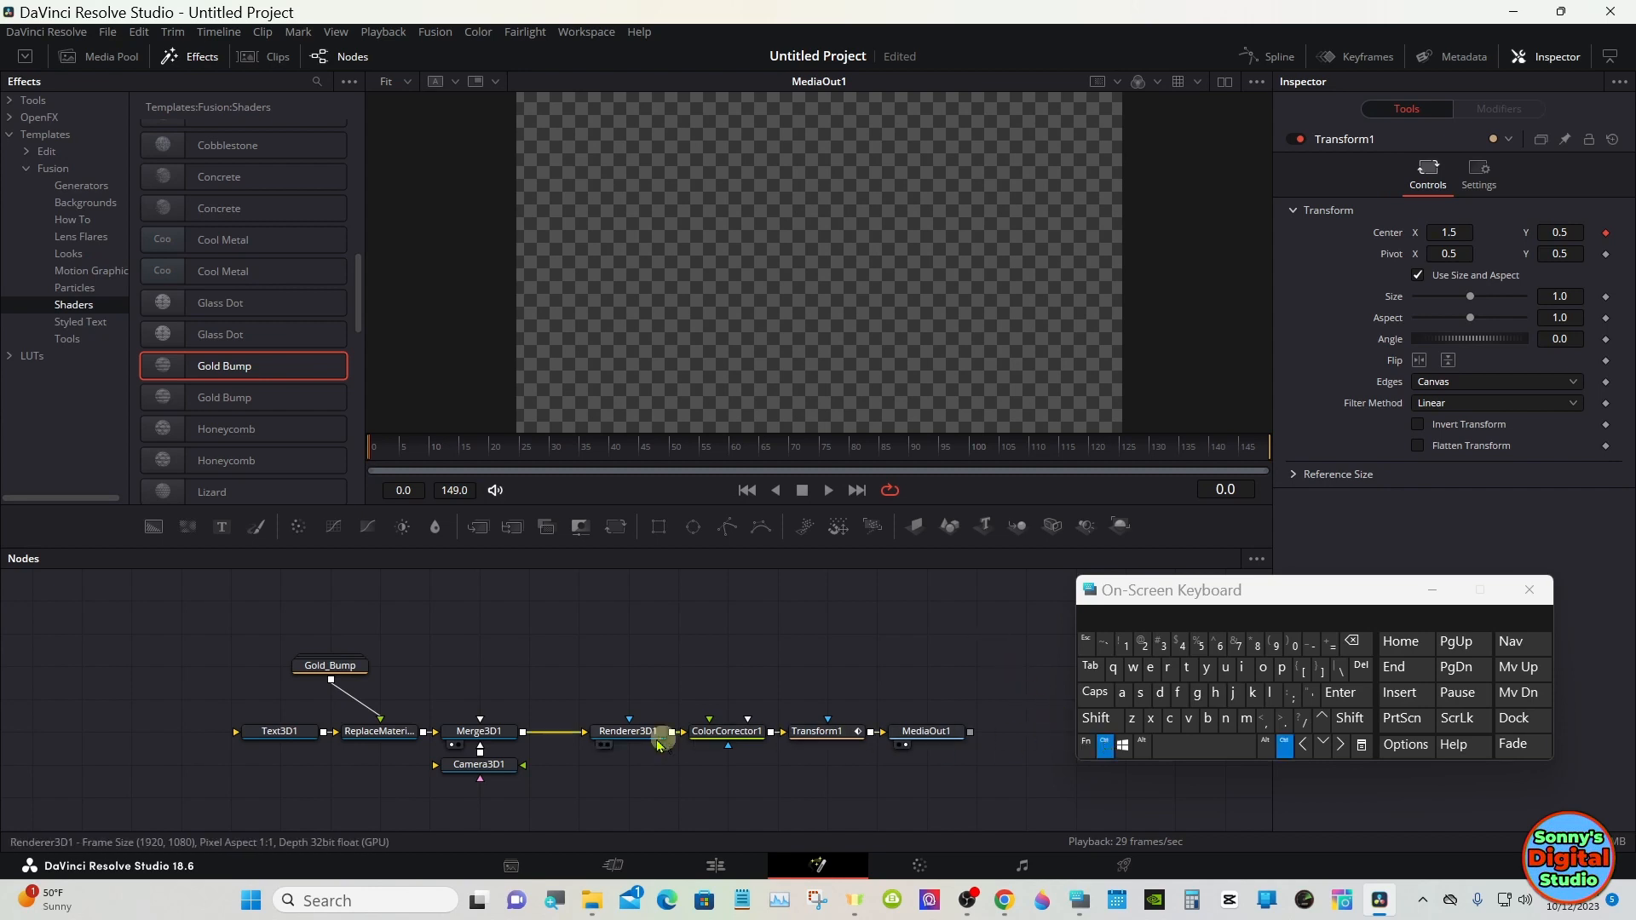
ctrl+click(273, 735)
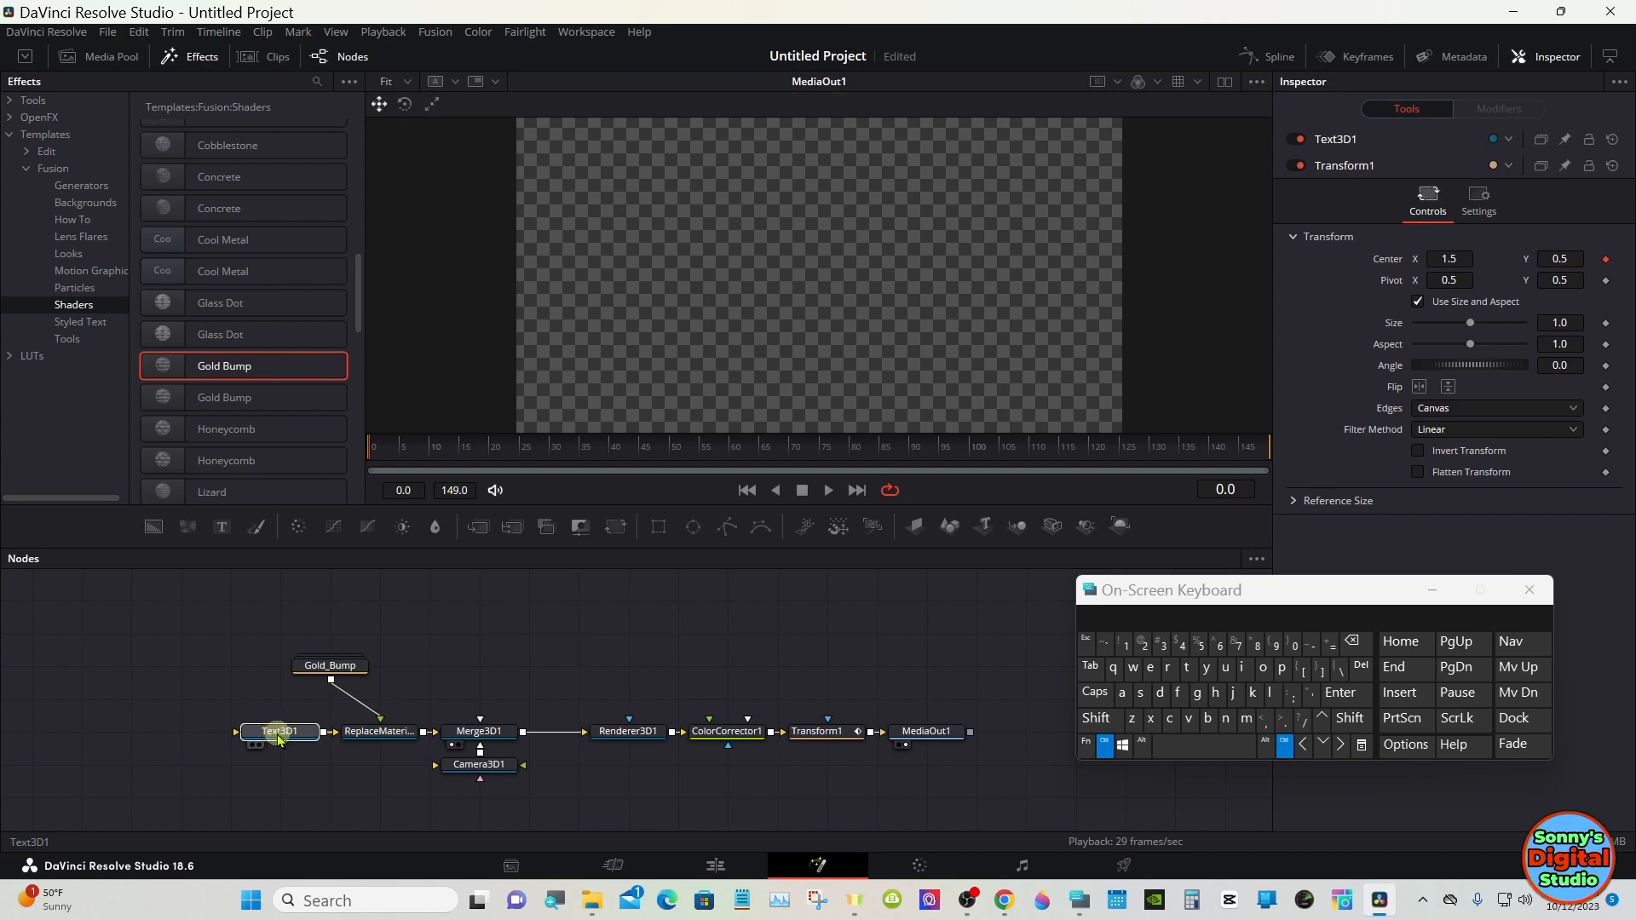
click(704, 738)
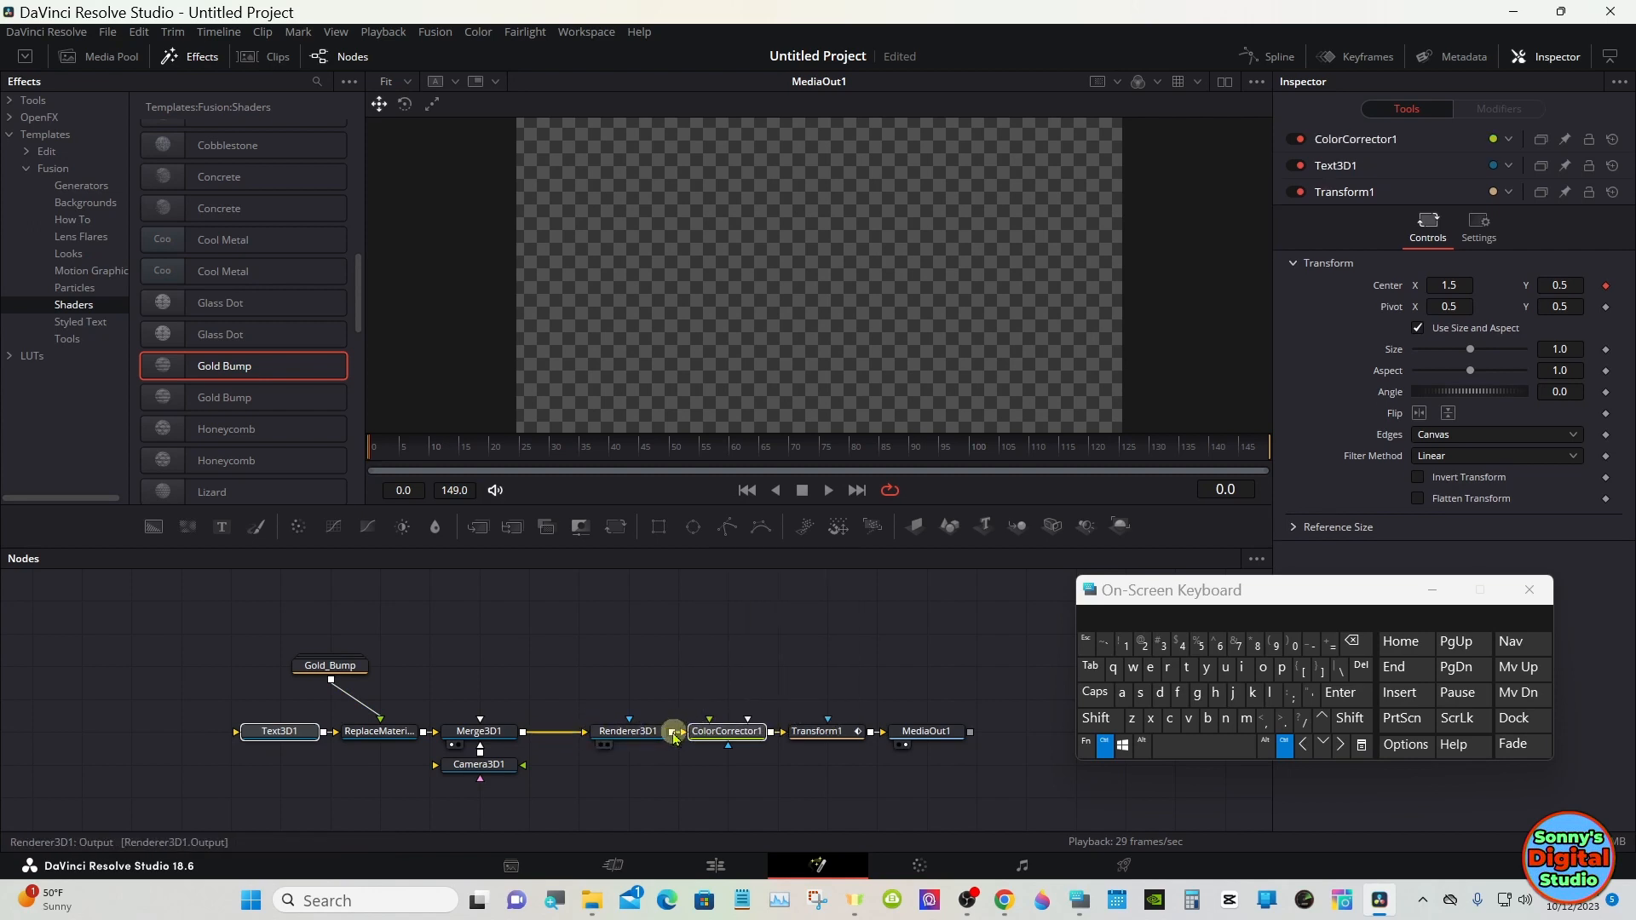
click(338, 673)
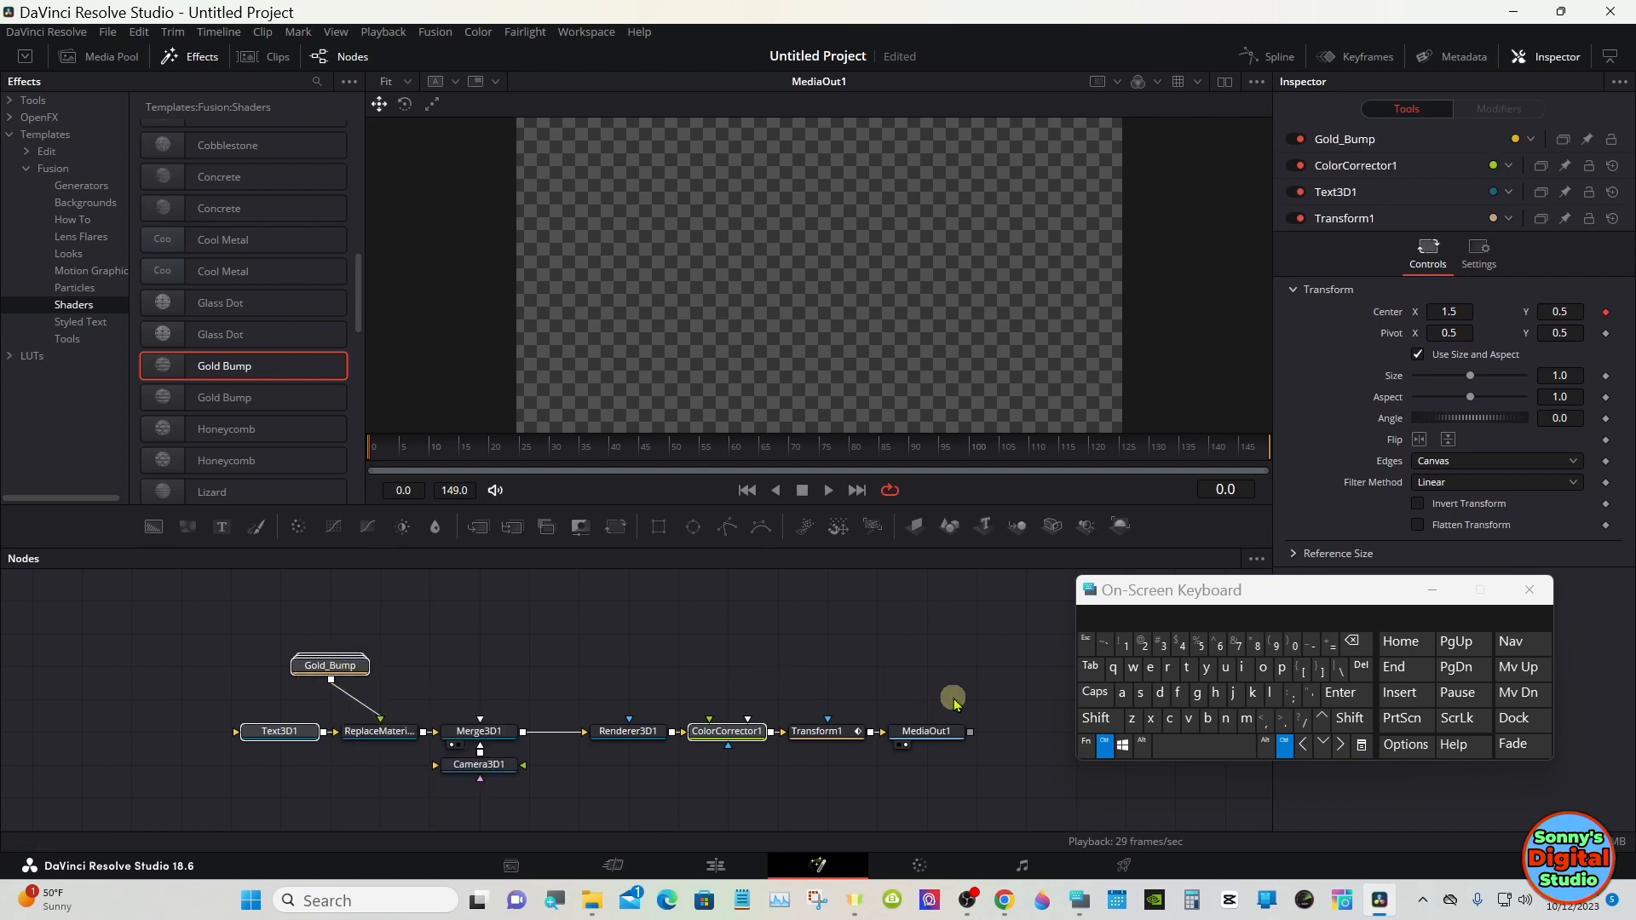
click(1123, 694)
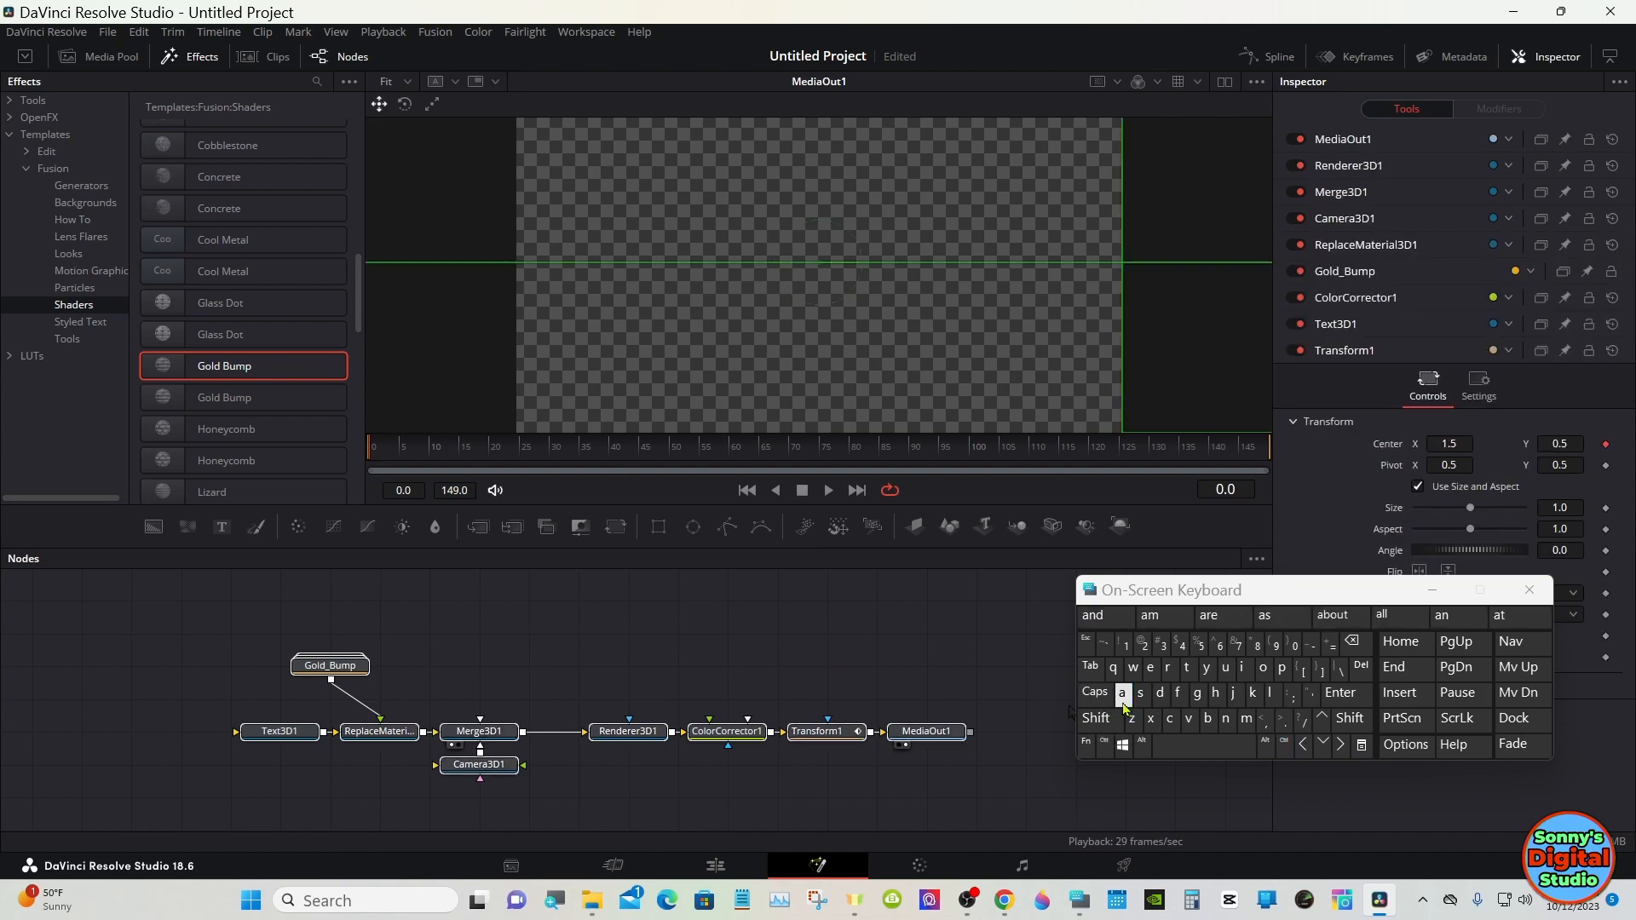
Create a macro from the selected nodes and reposition the macro editor and the On-Screen Keyboard so both are usable.
right_click(632, 743)
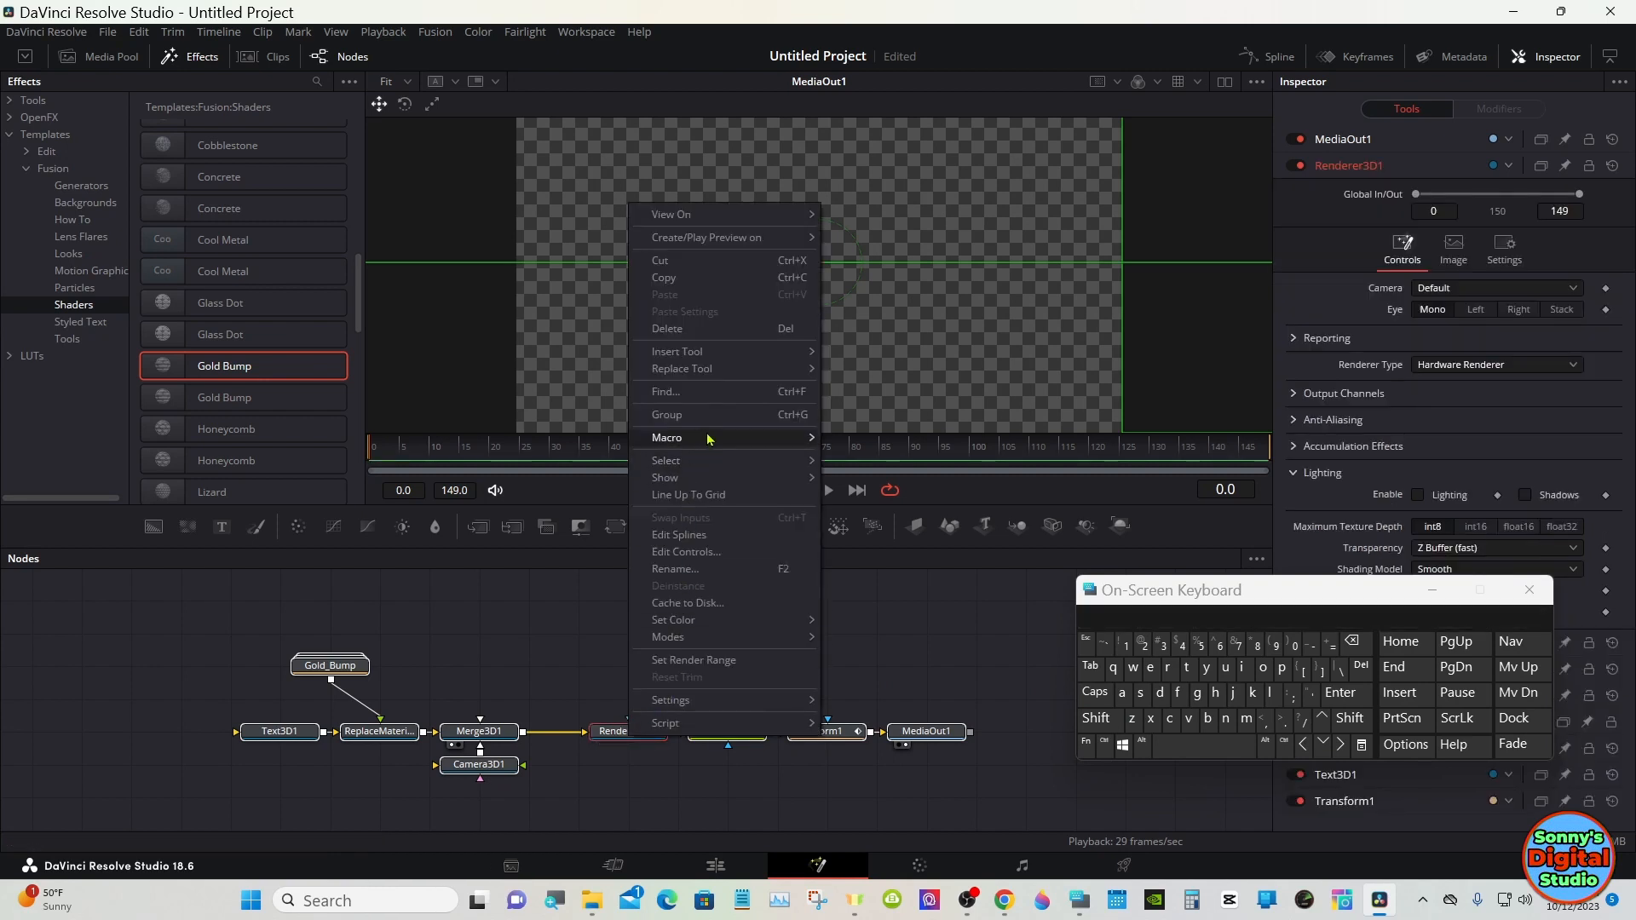
mouse_move(763, 439)
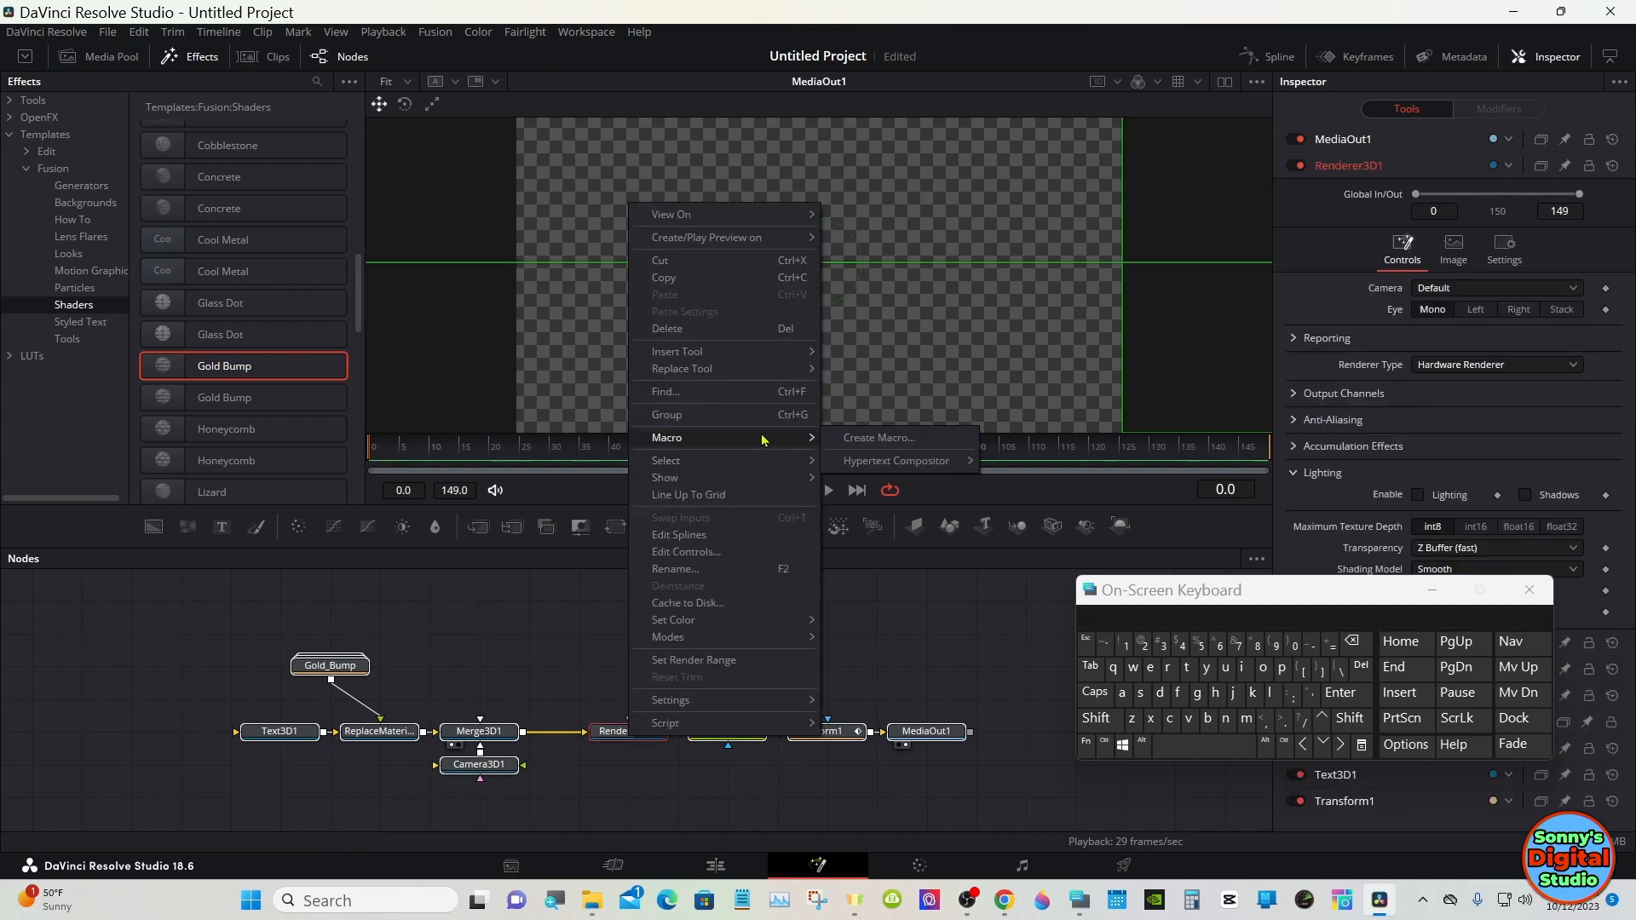
click(852, 439)
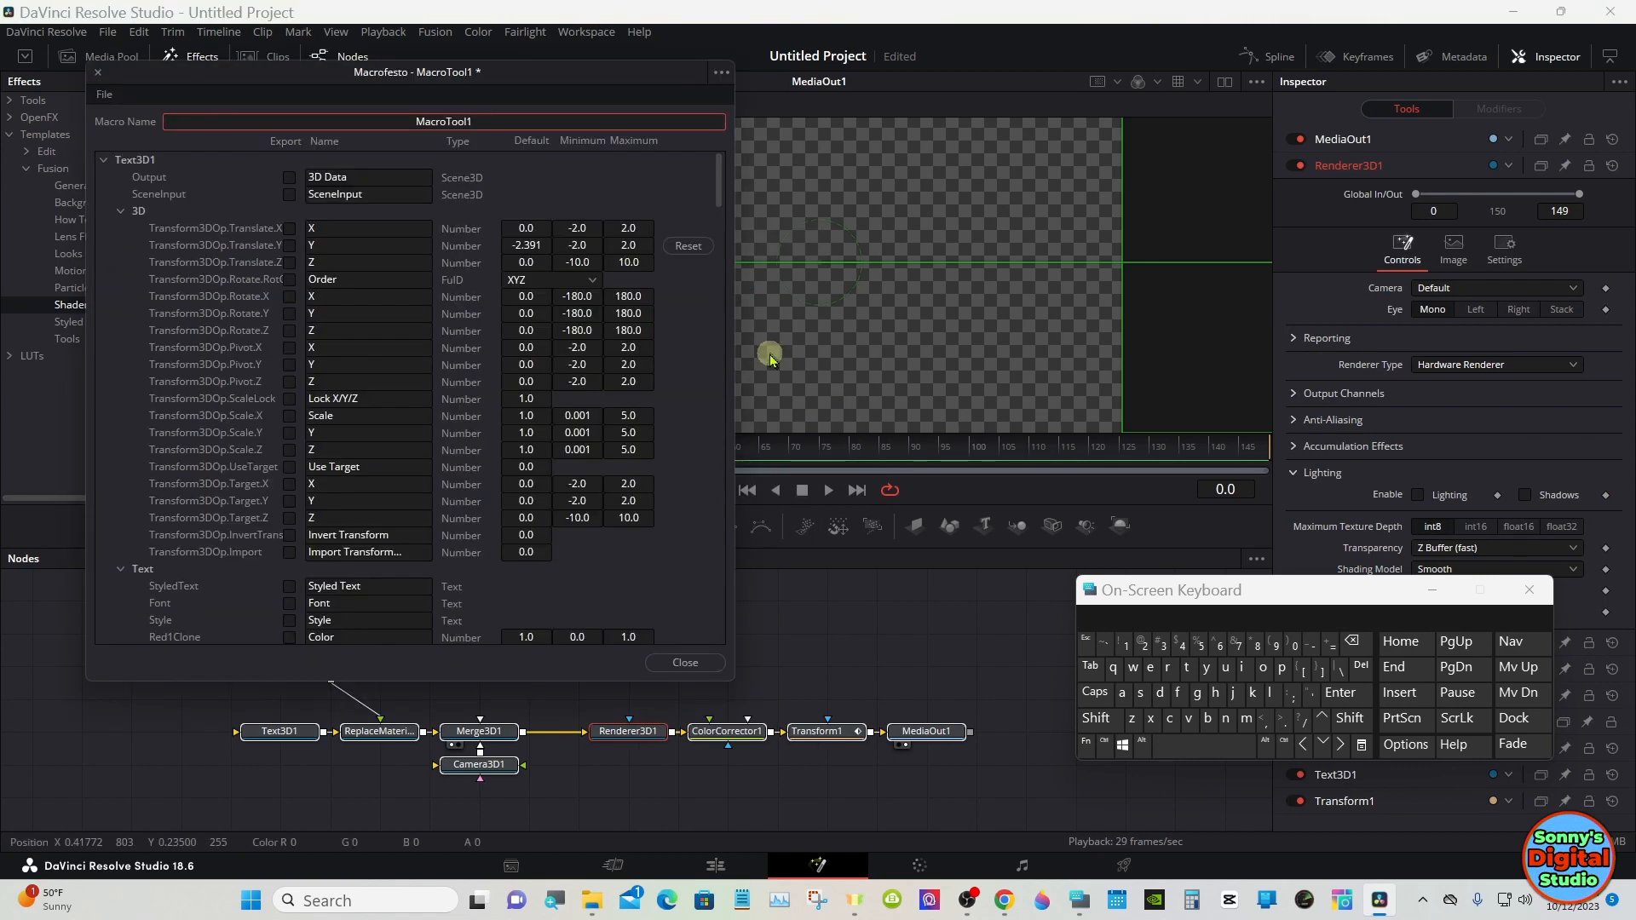
drag(213, 85, 675, 249)
drag(1153, 589, 951, 589)
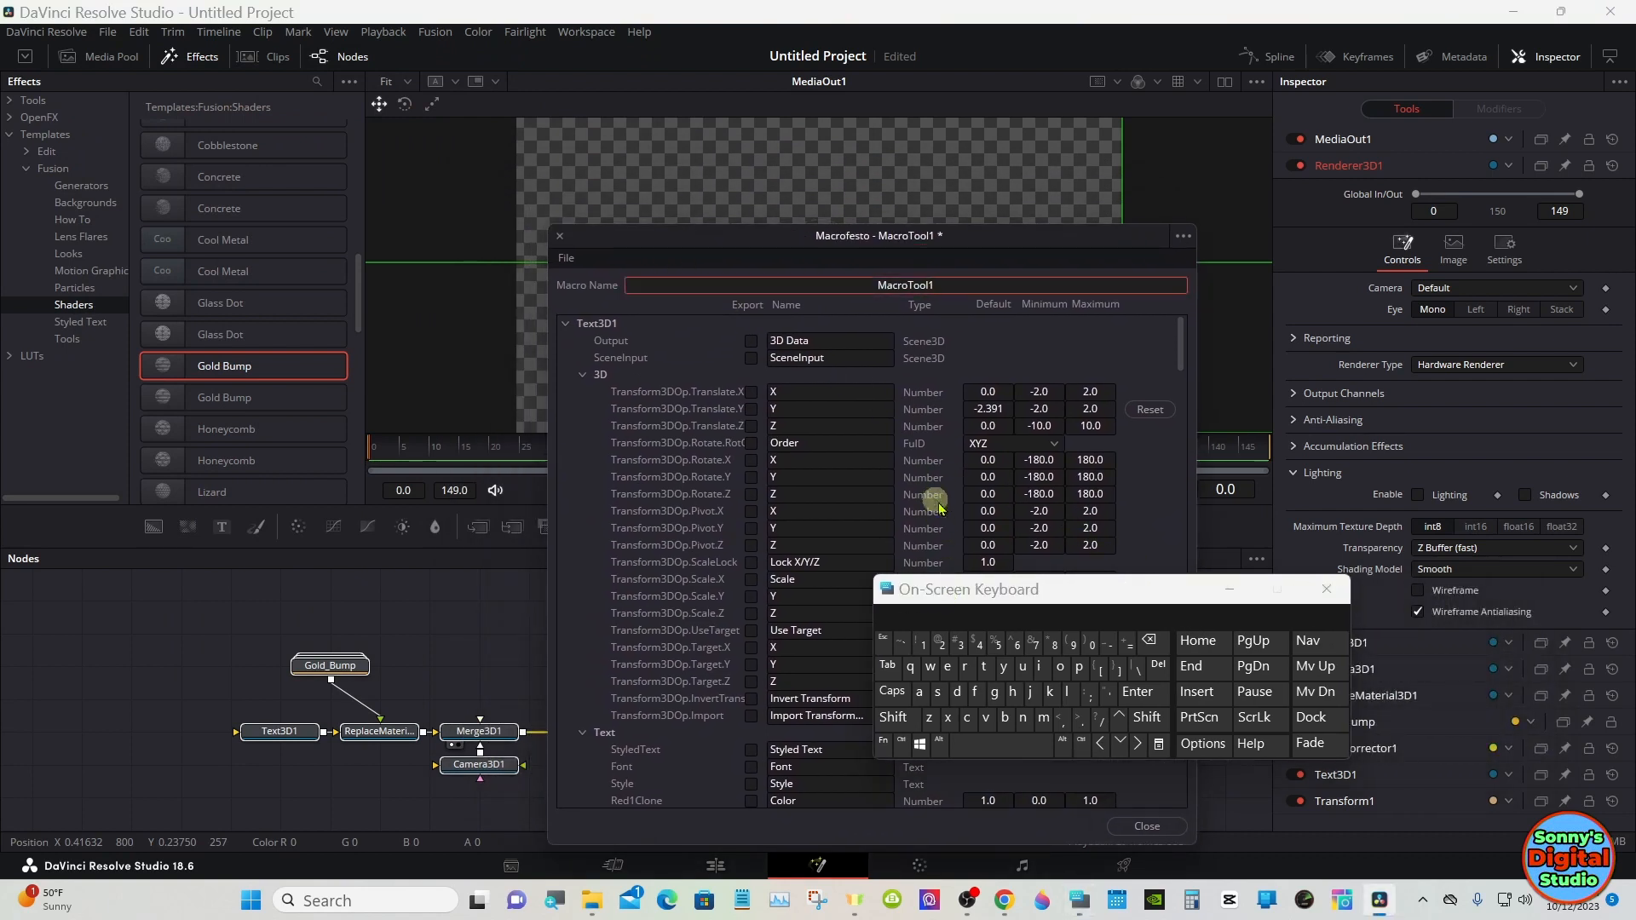
Name the macro Banner and put the On-Screen Keyboard away.
click(1150, 641)
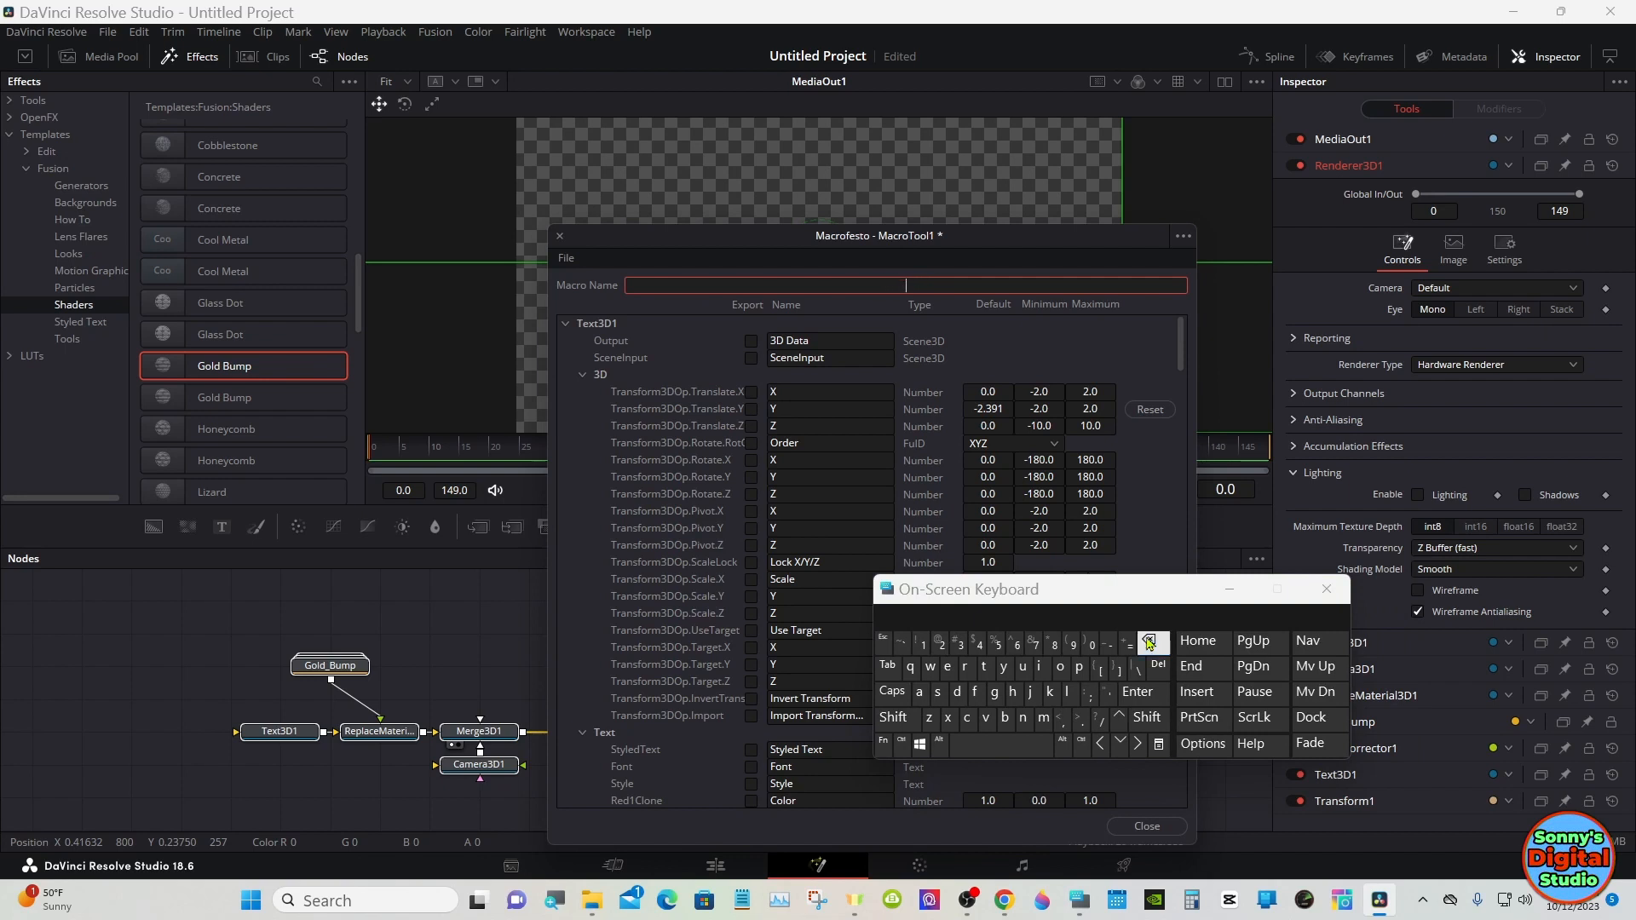
click(1150, 640)
click(892, 692)
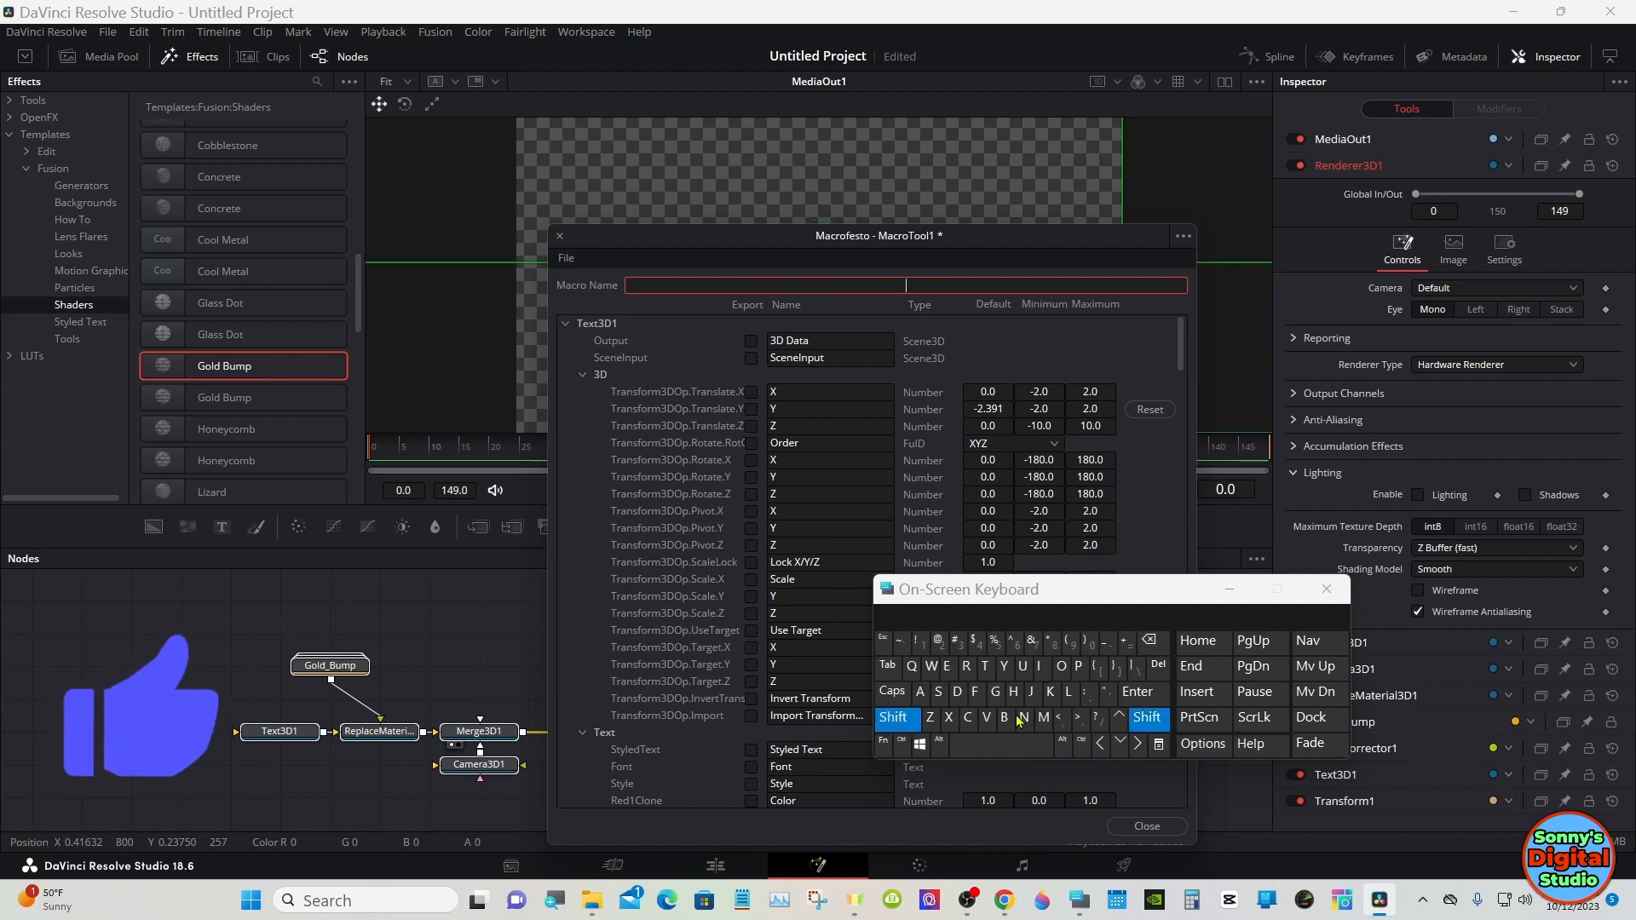
click(1005, 718)
click(920, 692)
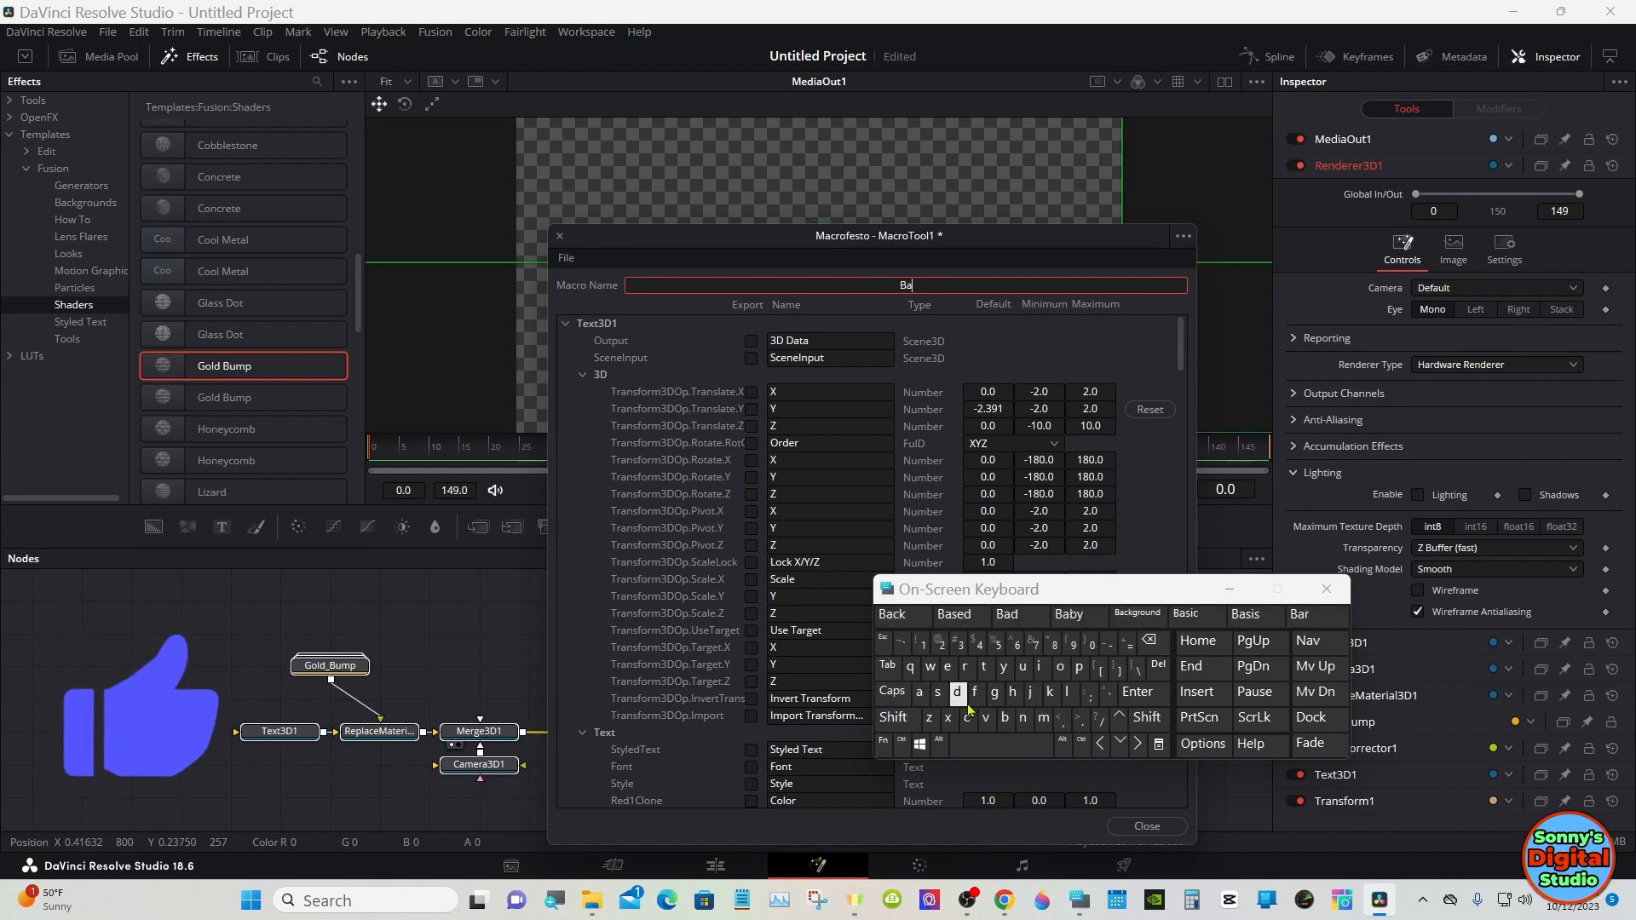
click(1022, 718)
click(1021, 718)
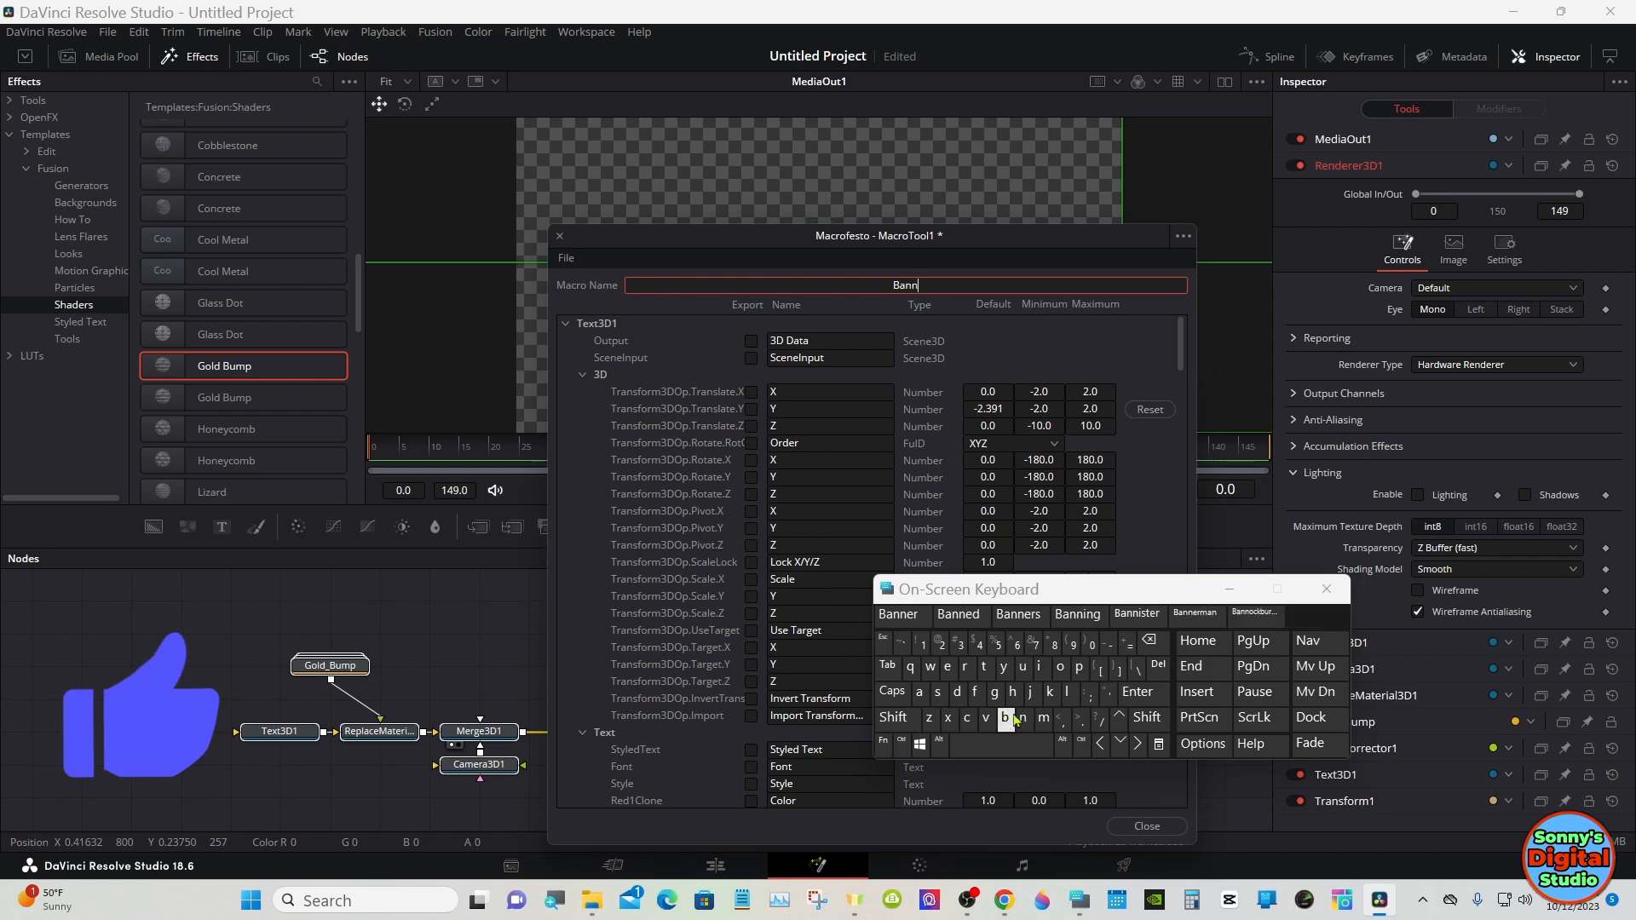
click(909, 616)
click(1153, 650)
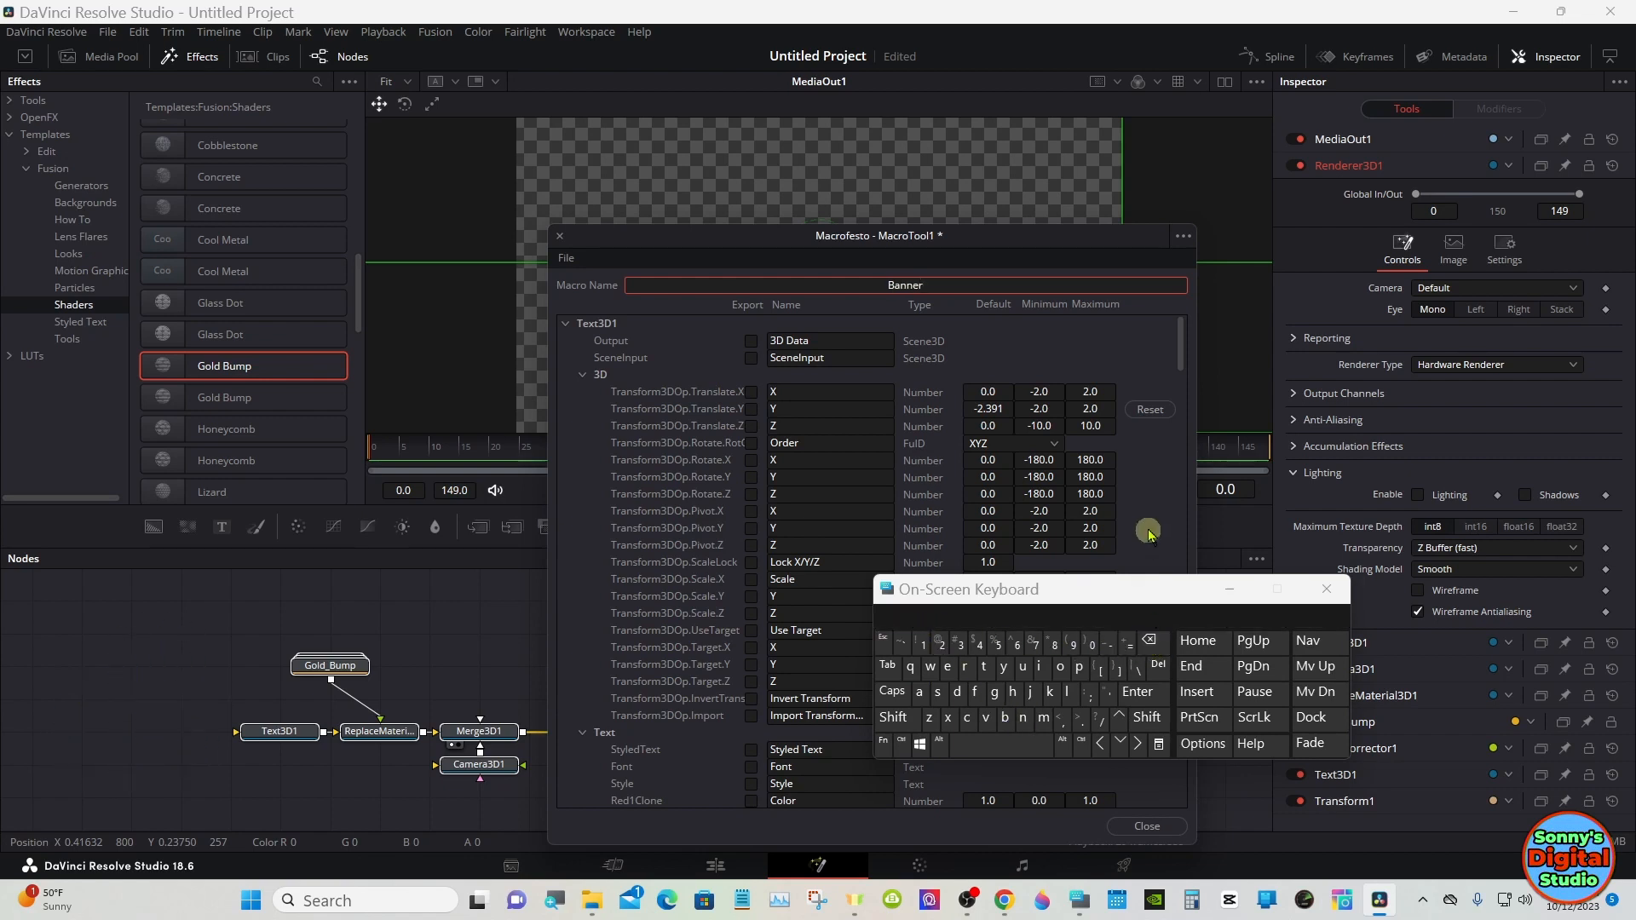
click(1145, 489)
click(1214, 586)
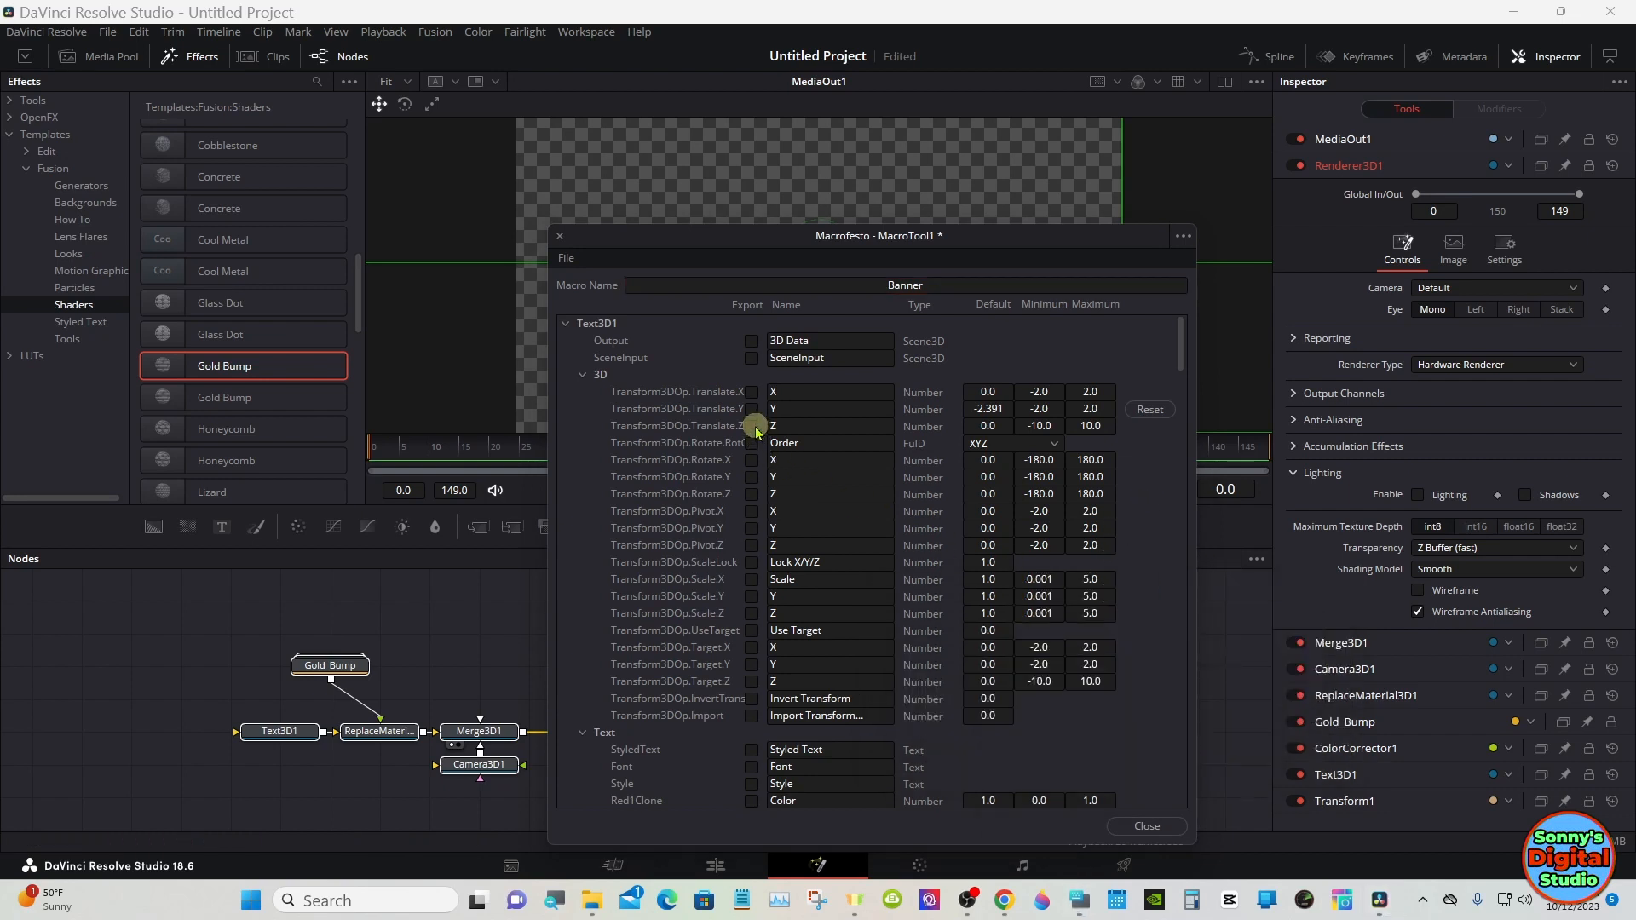
Export Text3D1's 3D Data output, show its Inspector settings, and arrange the On-Screen Keyboard and macro editor for renaming.
click(750, 340)
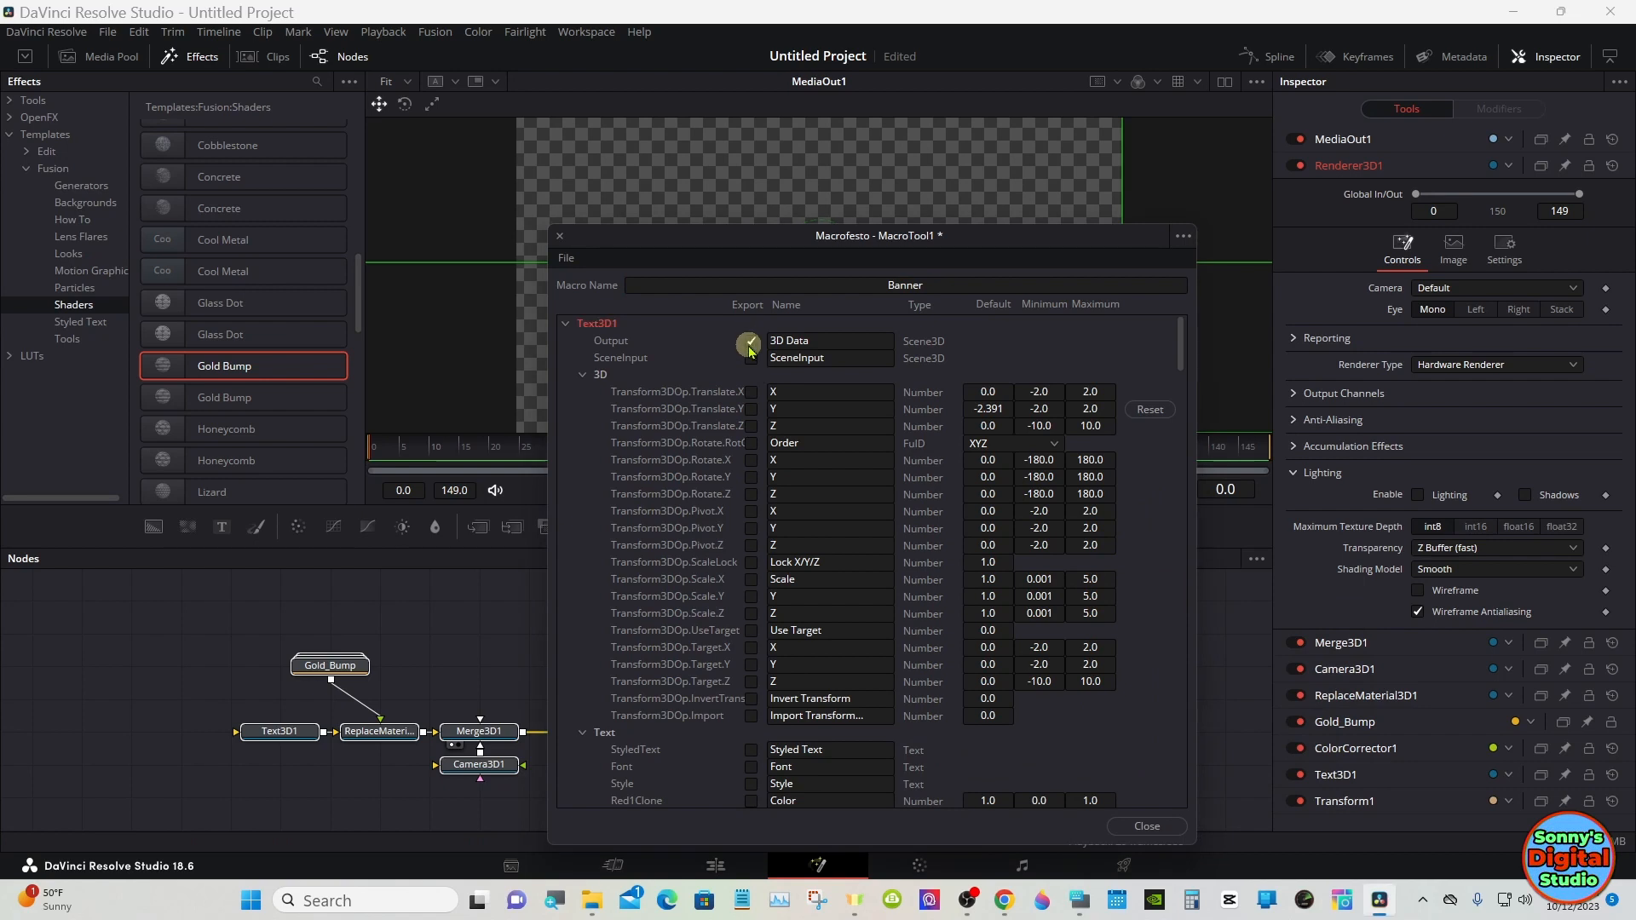
click(295, 732)
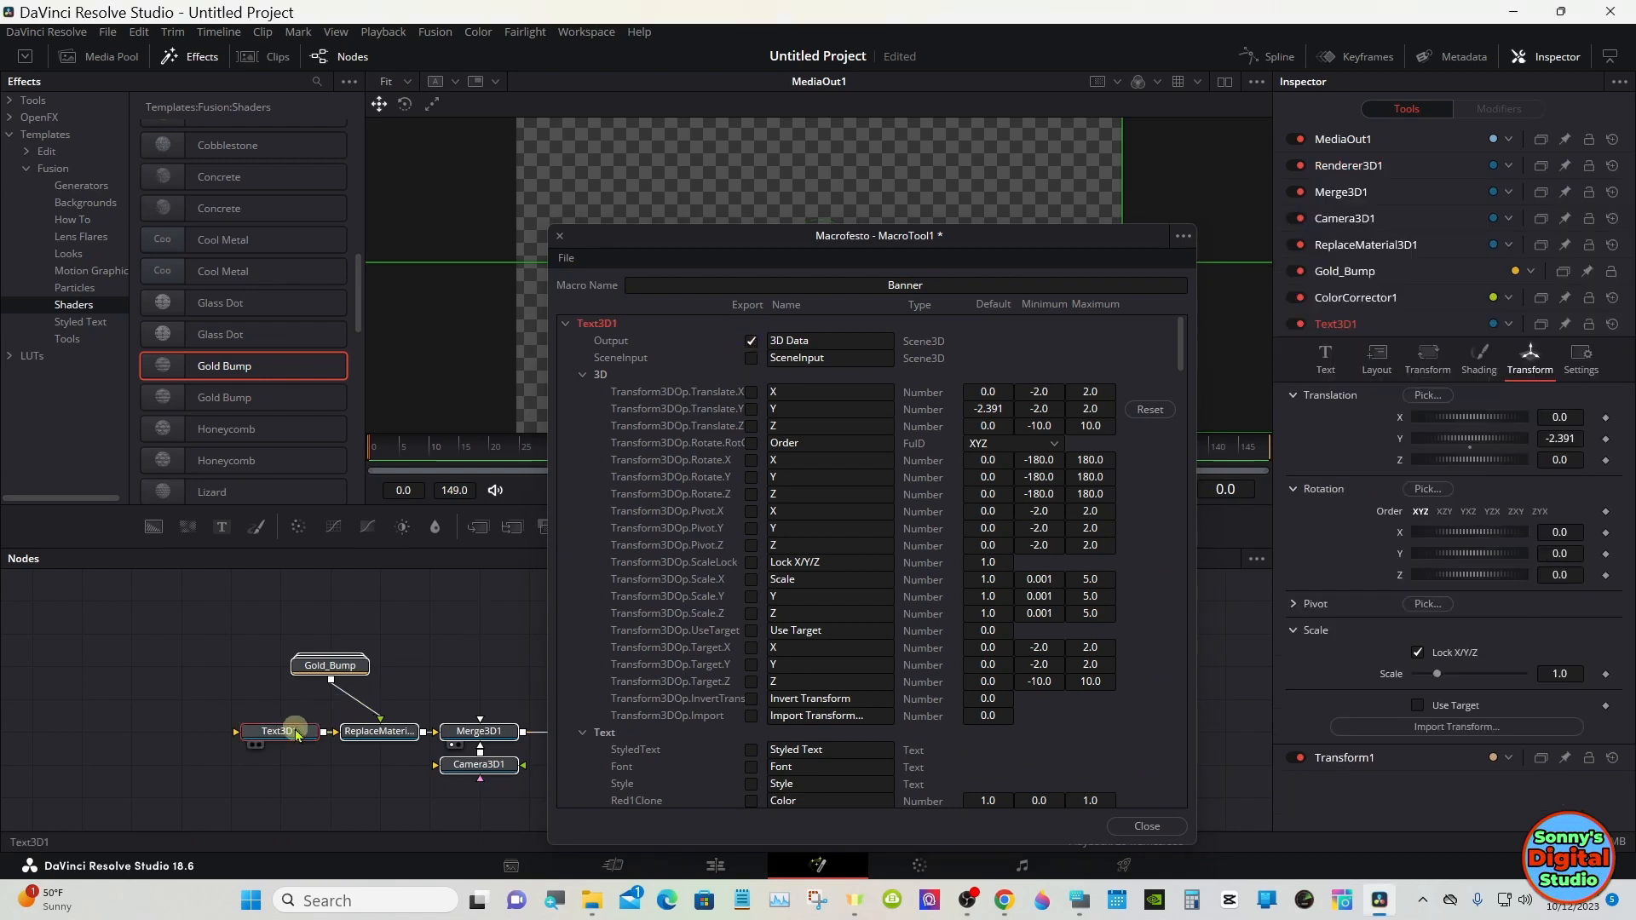
click(1078, 900)
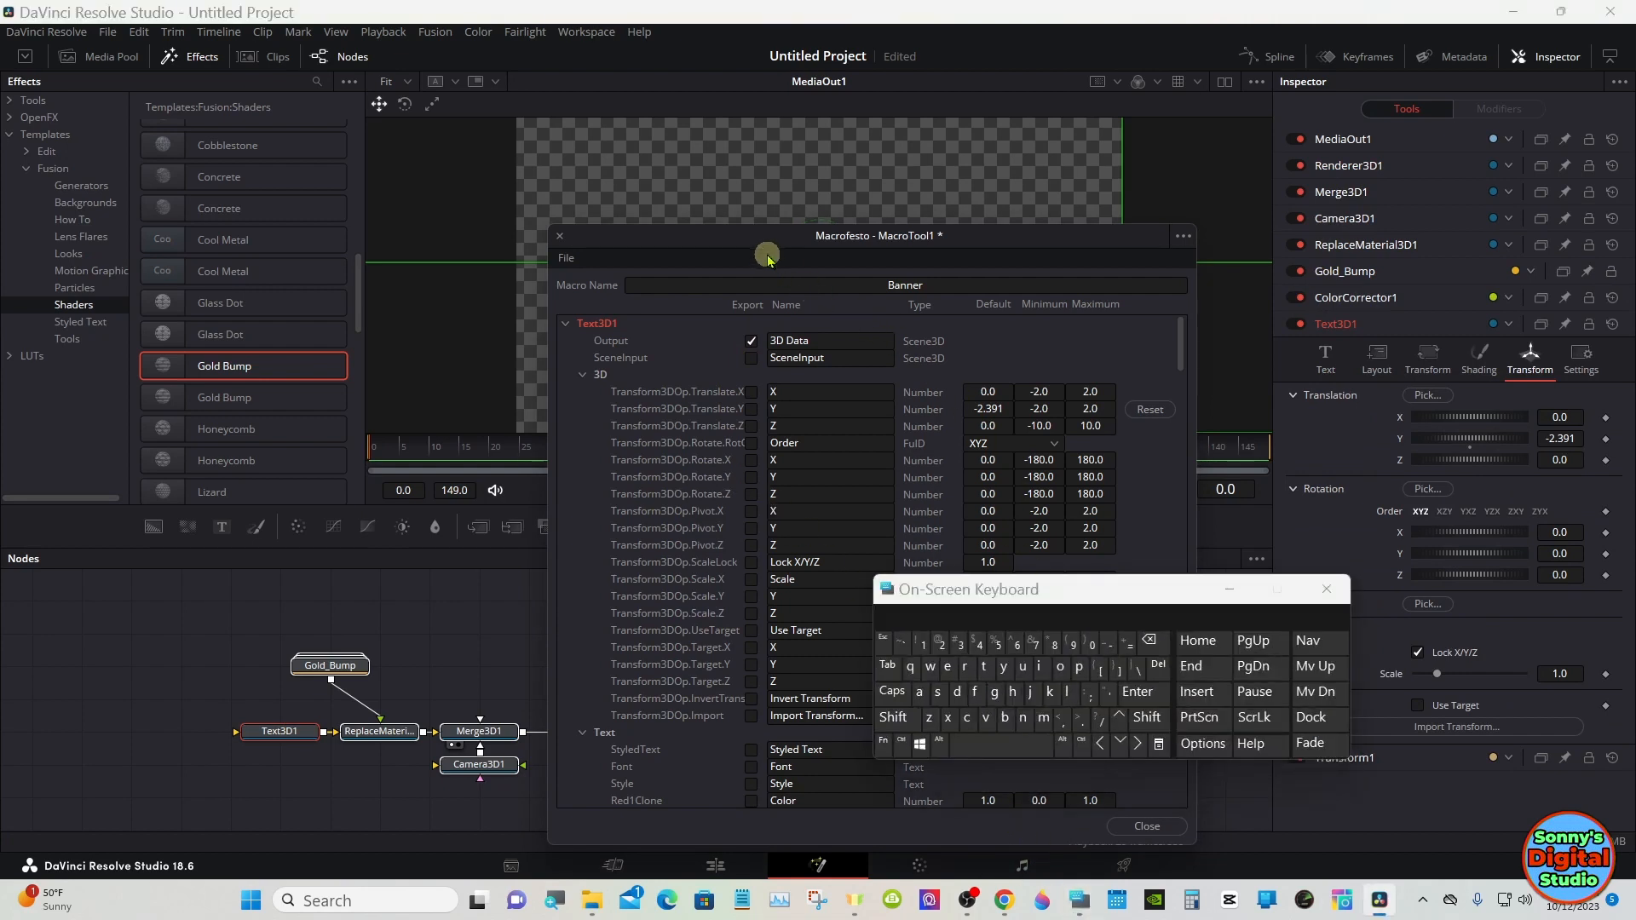
drag(761, 237, 757, 186)
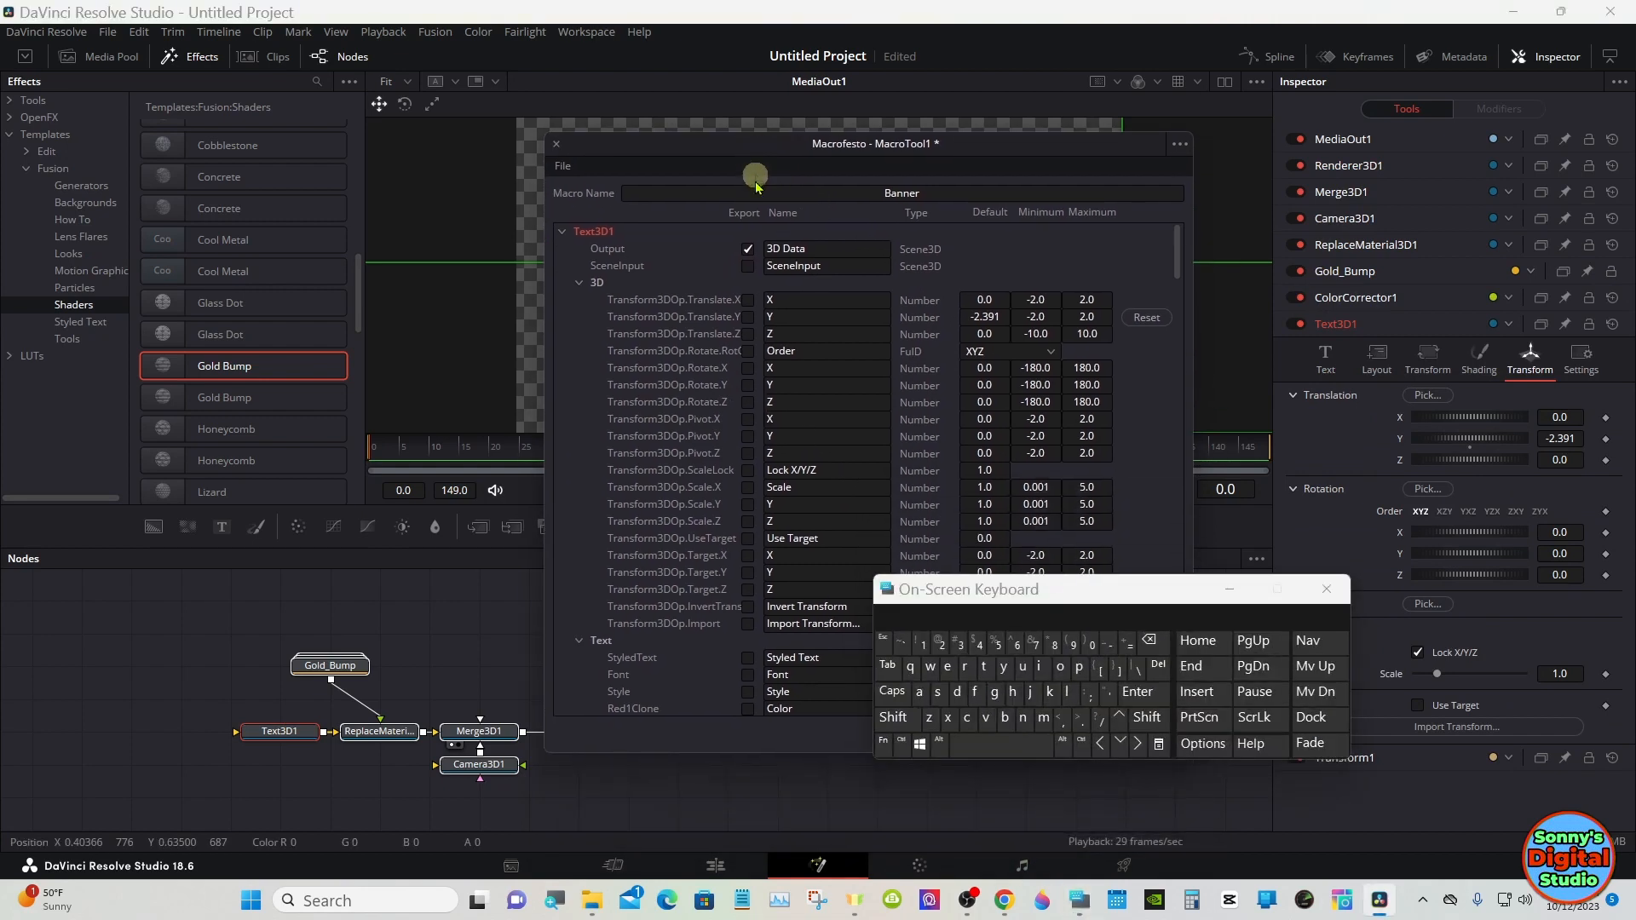
Export Text3D1's Transform3DOp.Translate.Y control and rename it Virtual Adjustment Y.
click(766, 318)
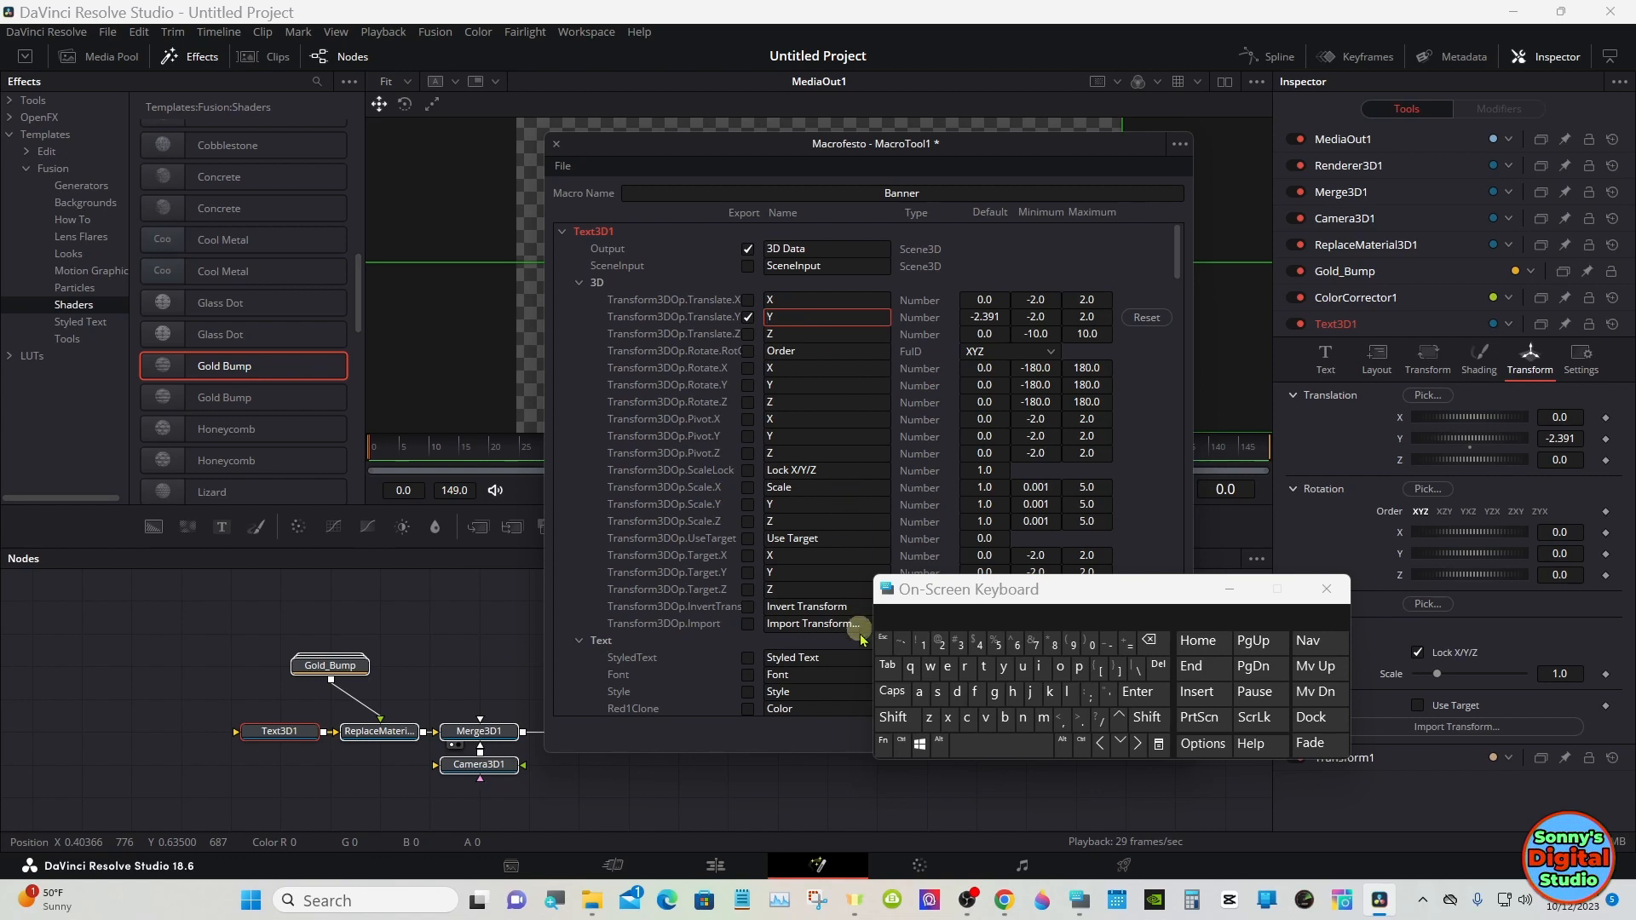
click(892, 718)
click(986, 717)
click(1039, 666)
click(965, 666)
click(897, 614)
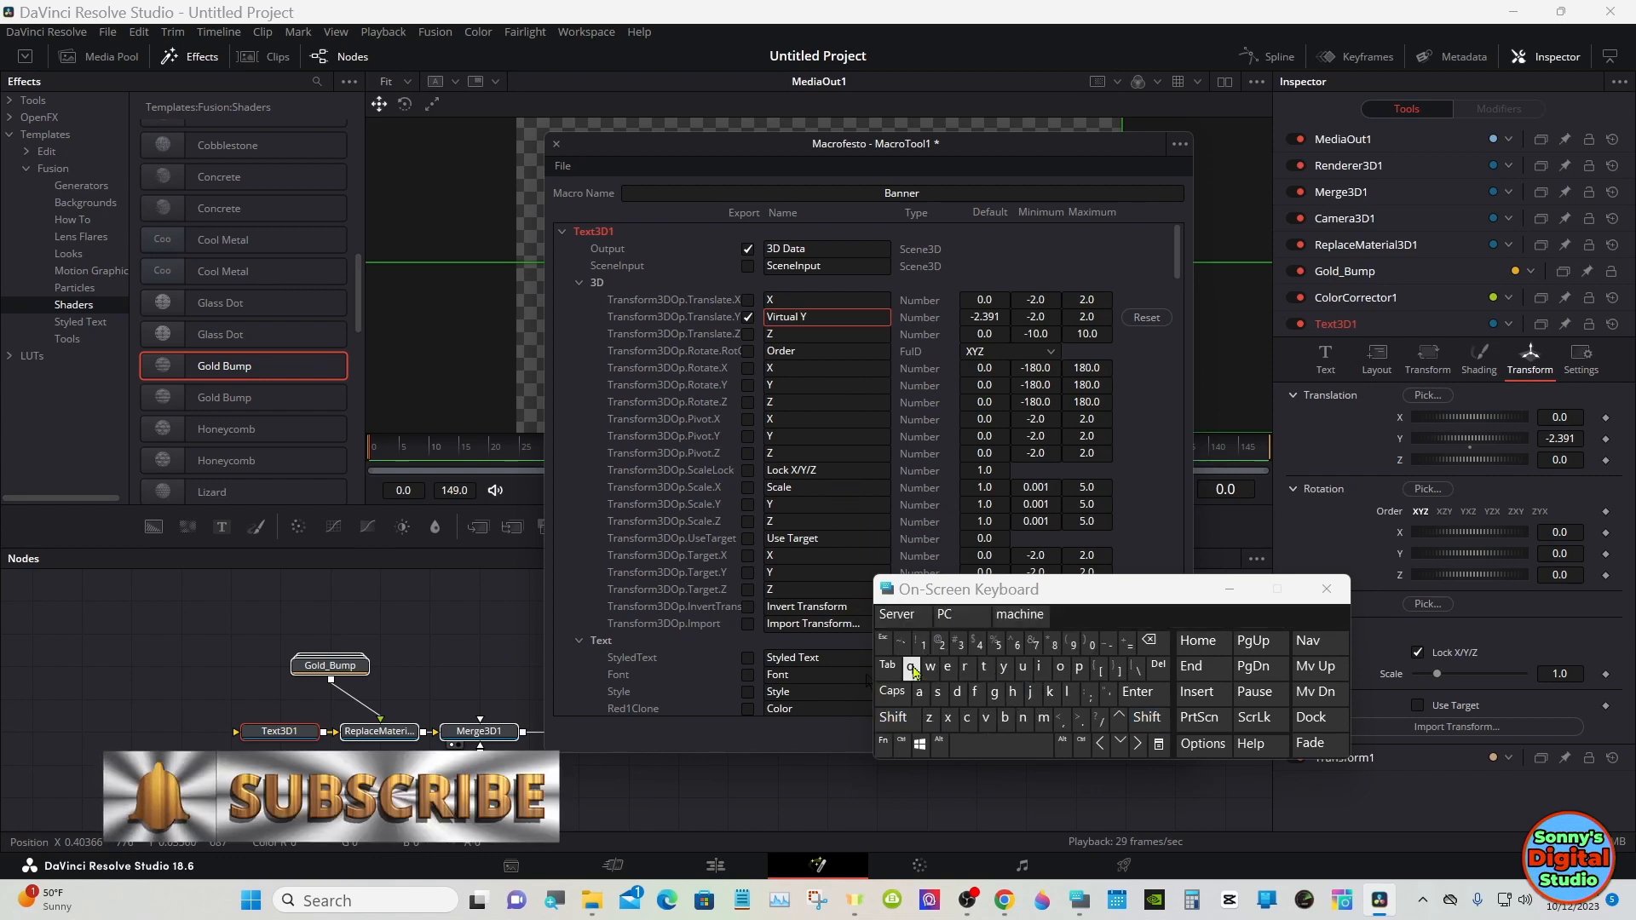
click(893, 718)
click(918, 692)
click(956, 691)
click(1031, 692)
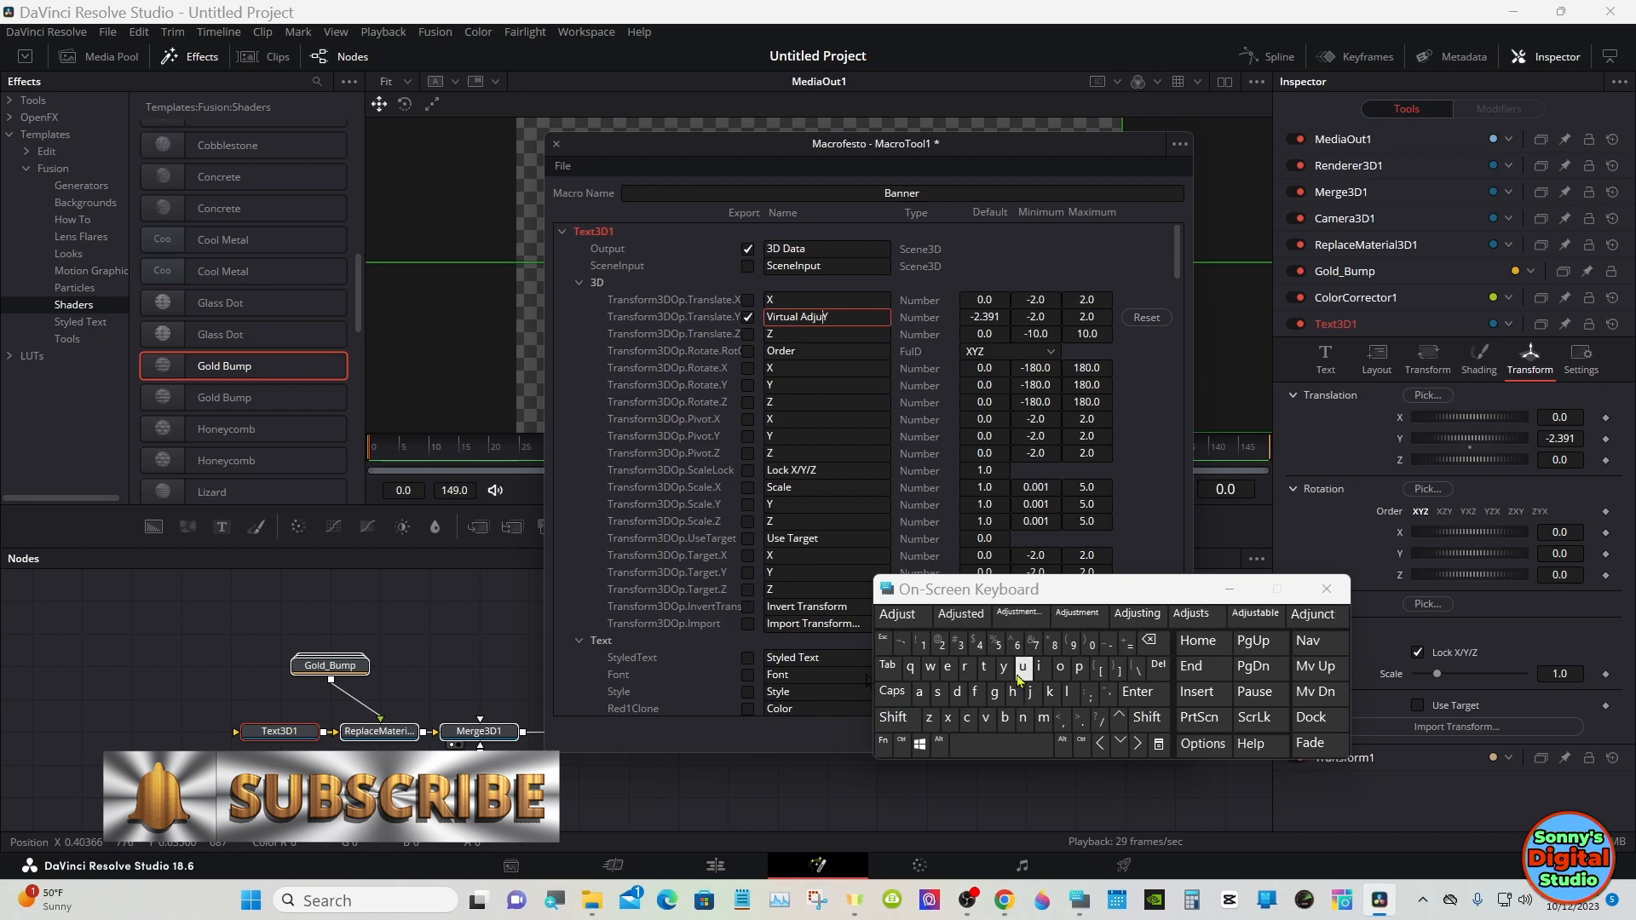
click(1055, 615)
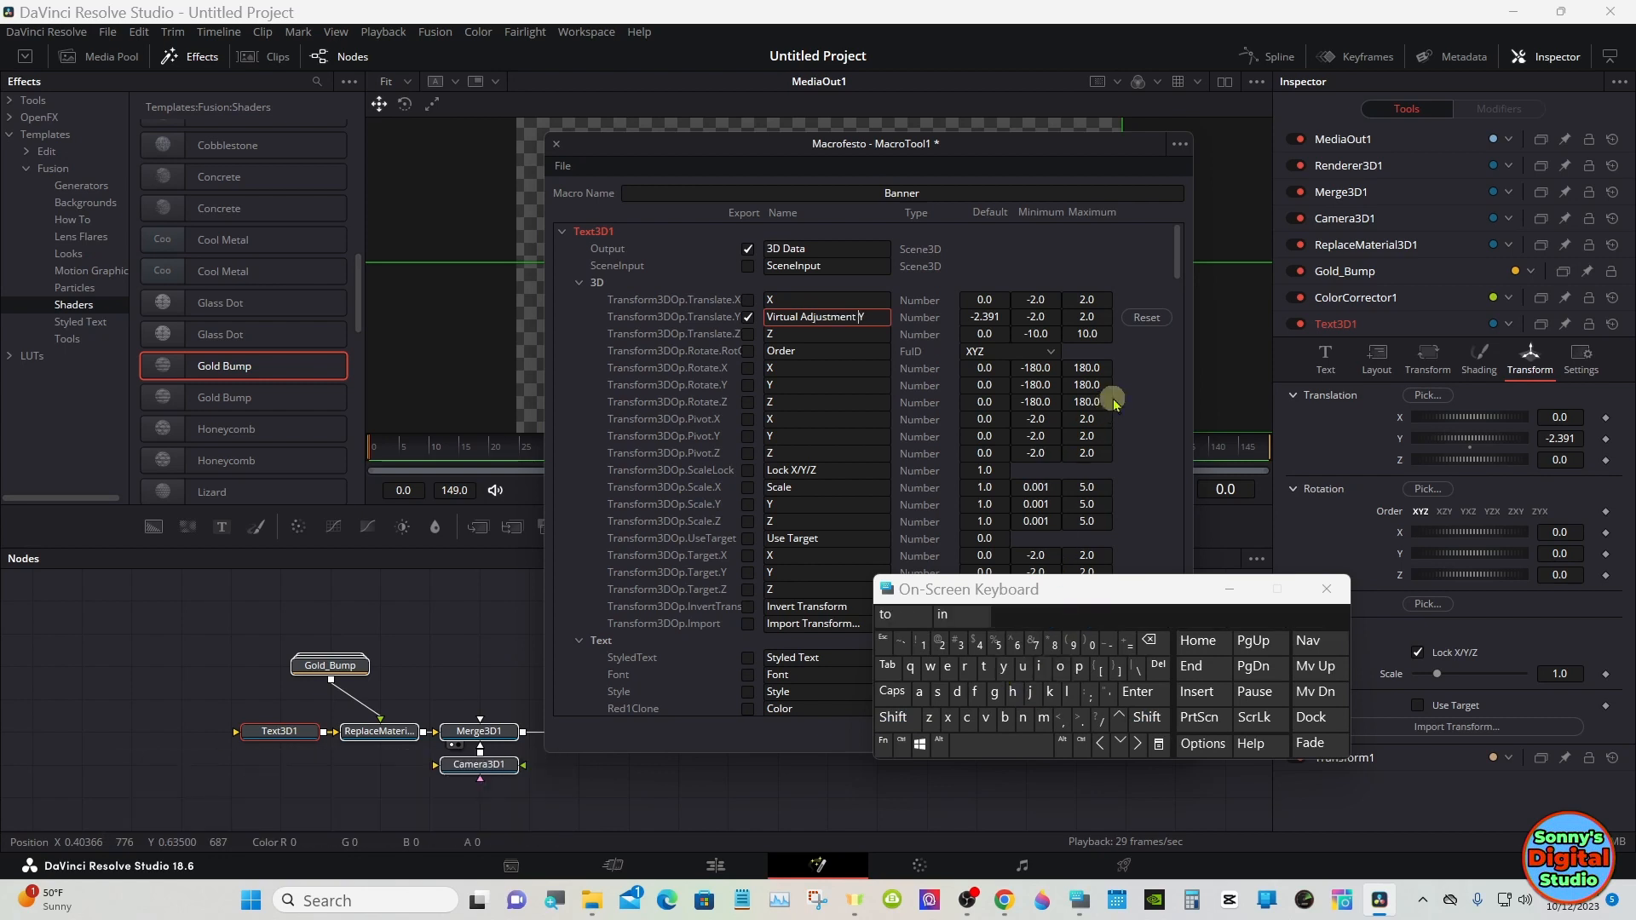
click(1144, 384)
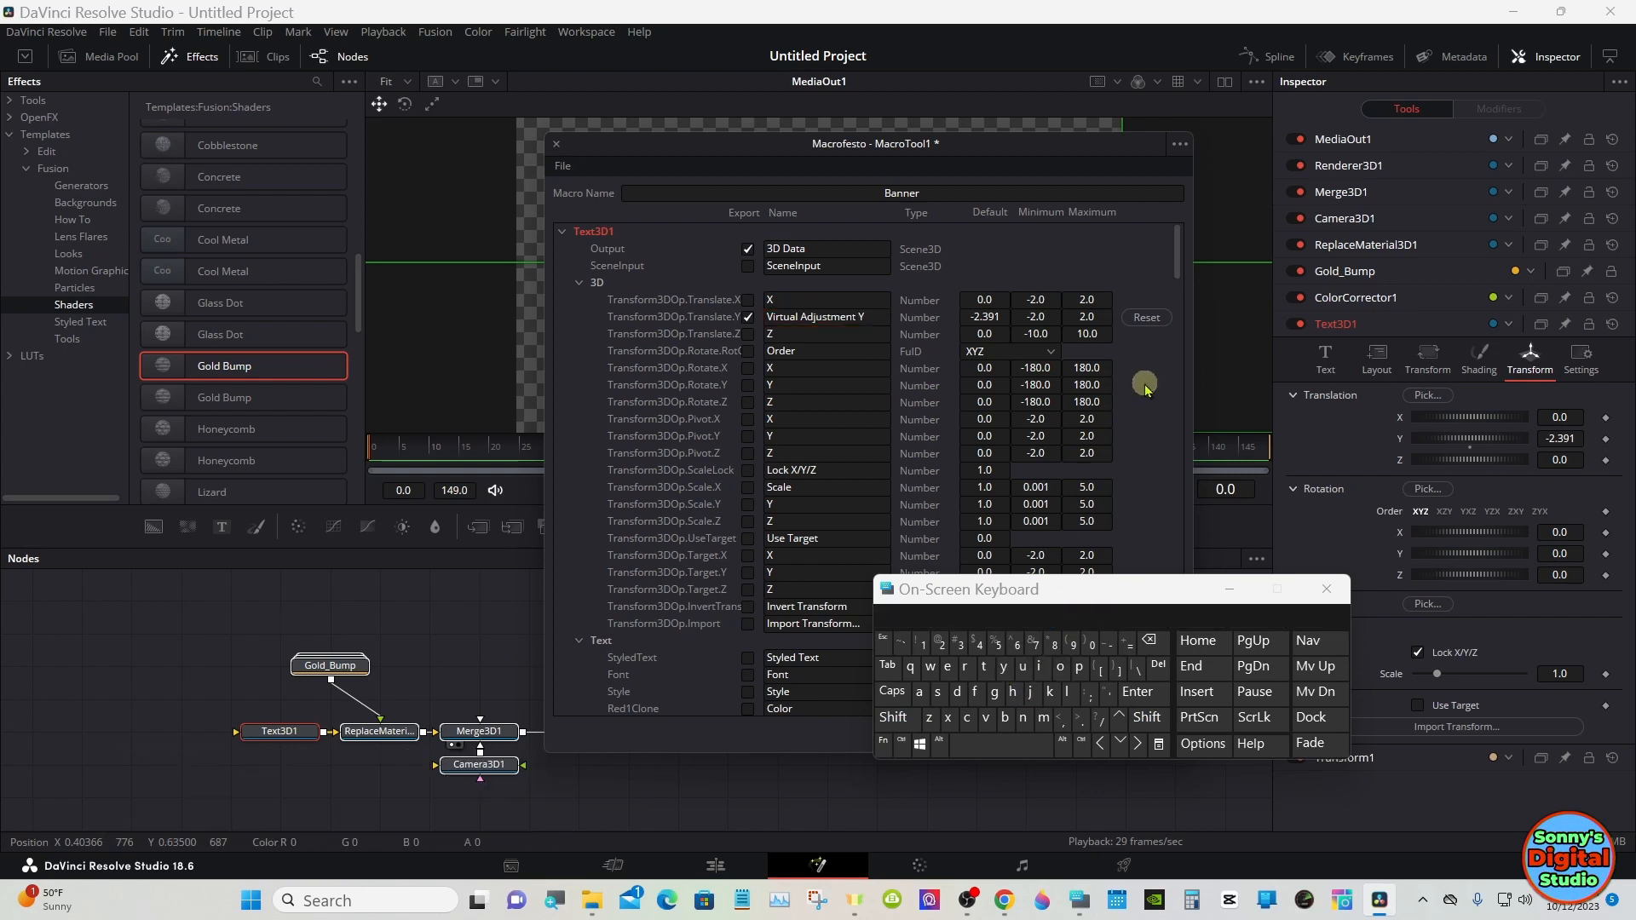
Export Text3D1's Styled Text, Font, Style, Size, Tracking, Line Spacing and all vertical anchor controls.
click(577, 283)
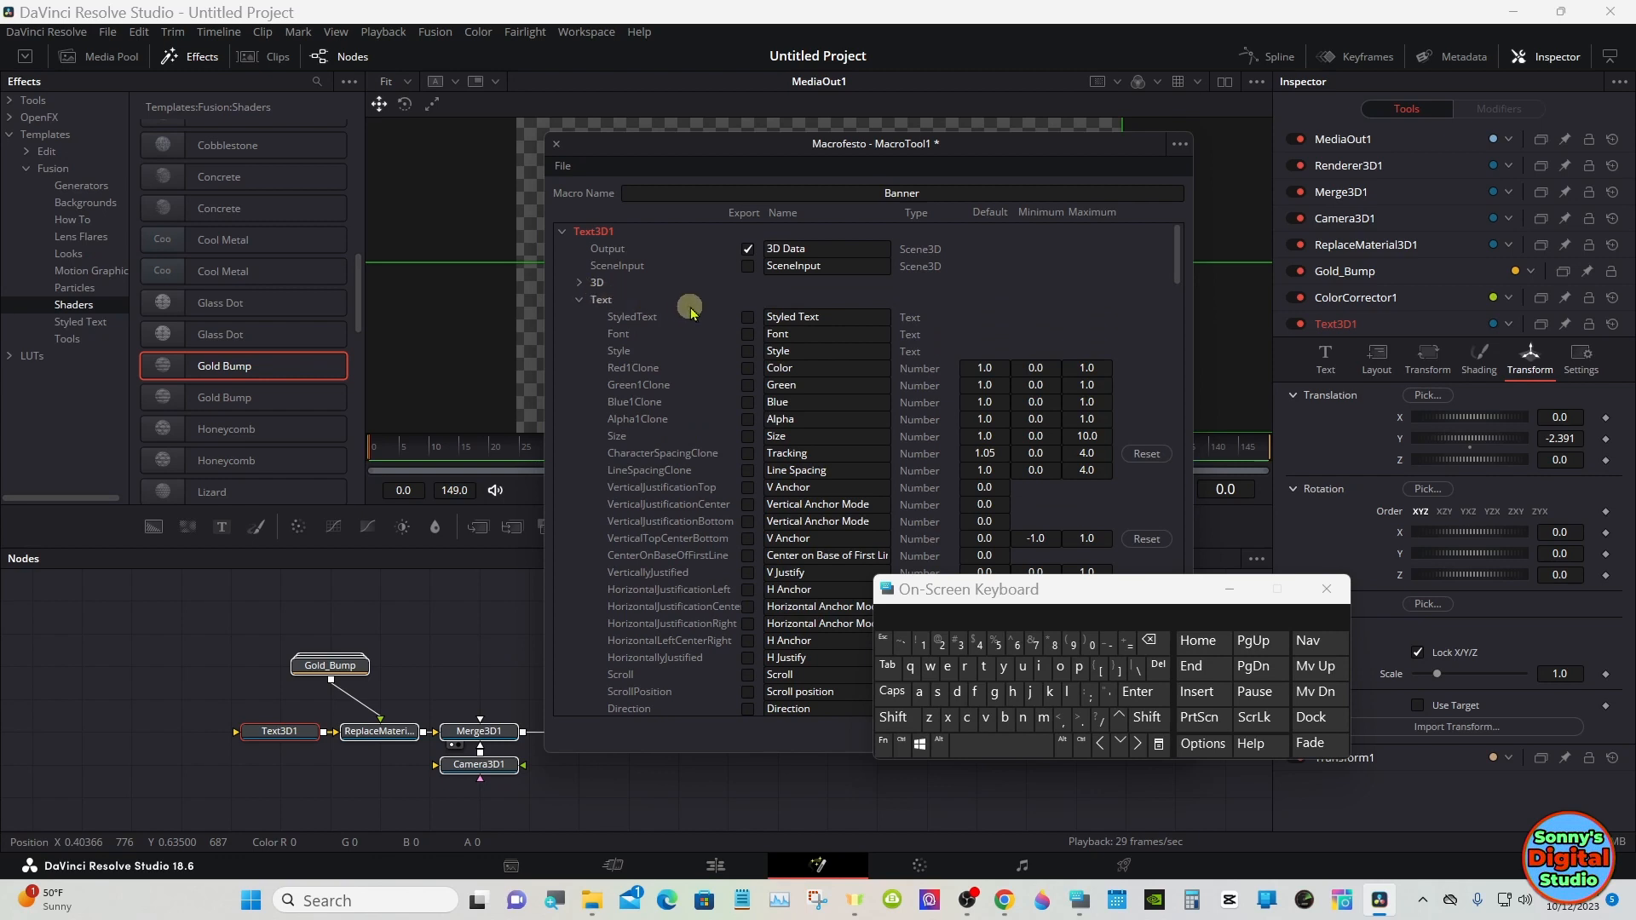
click(747, 317)
click(749, 521)
drag(1175, 241, 1181, 296)
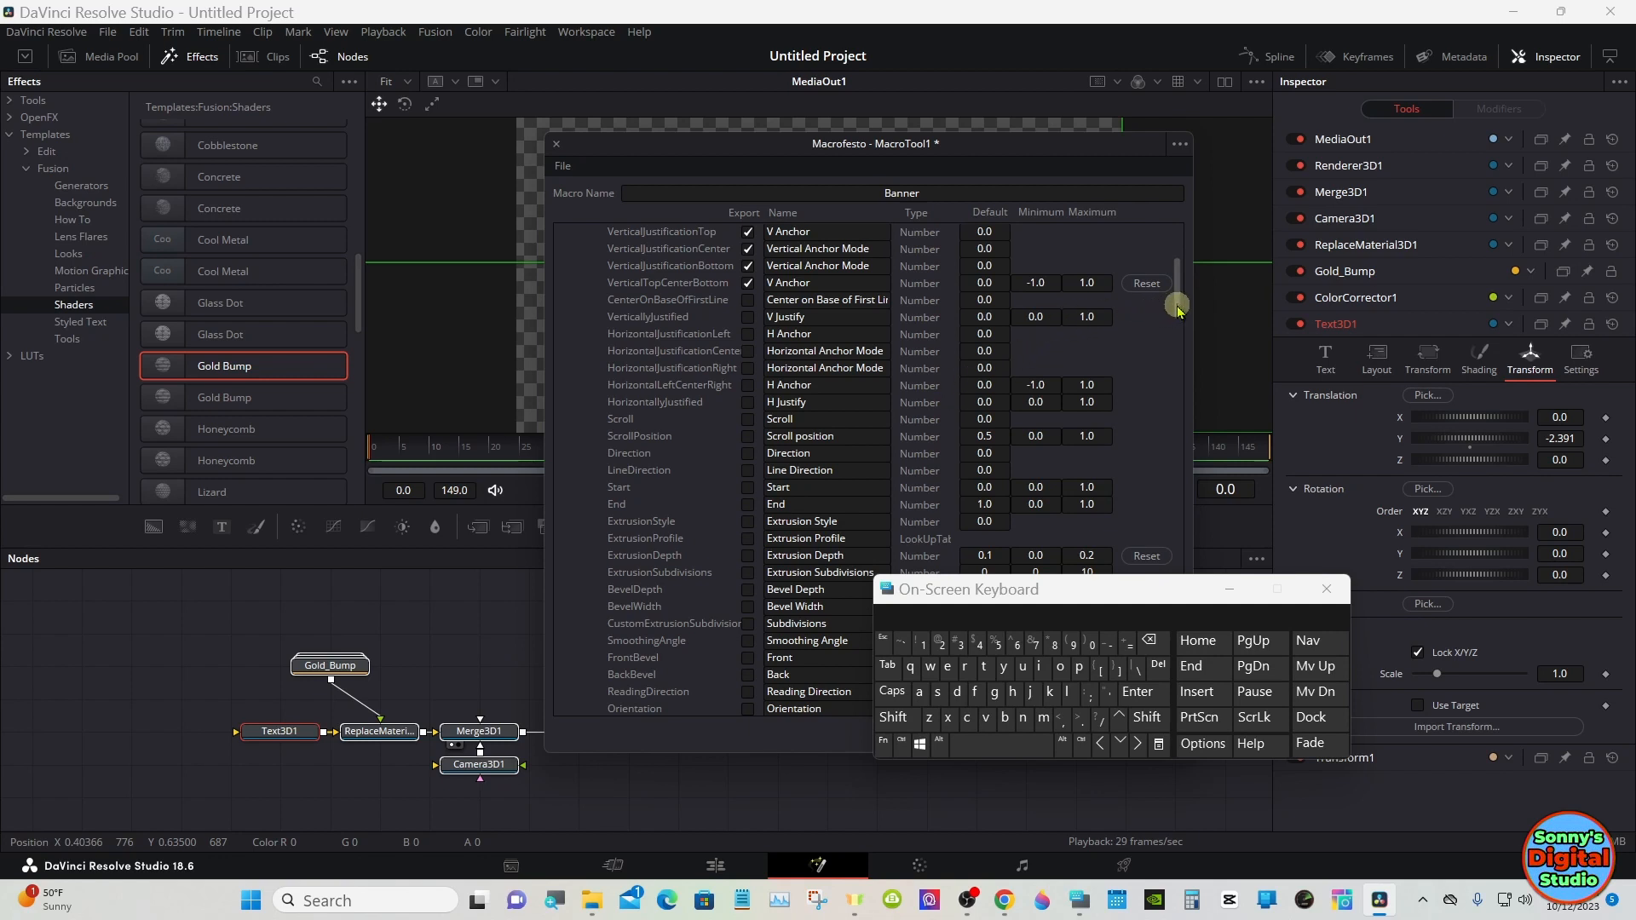
Export Text3D1's extrusion, bevel, Subdivisions, Smoothing Angle, Front and Back controls, and collapse its Text group.
drag(1177, 308, 1175, 321)
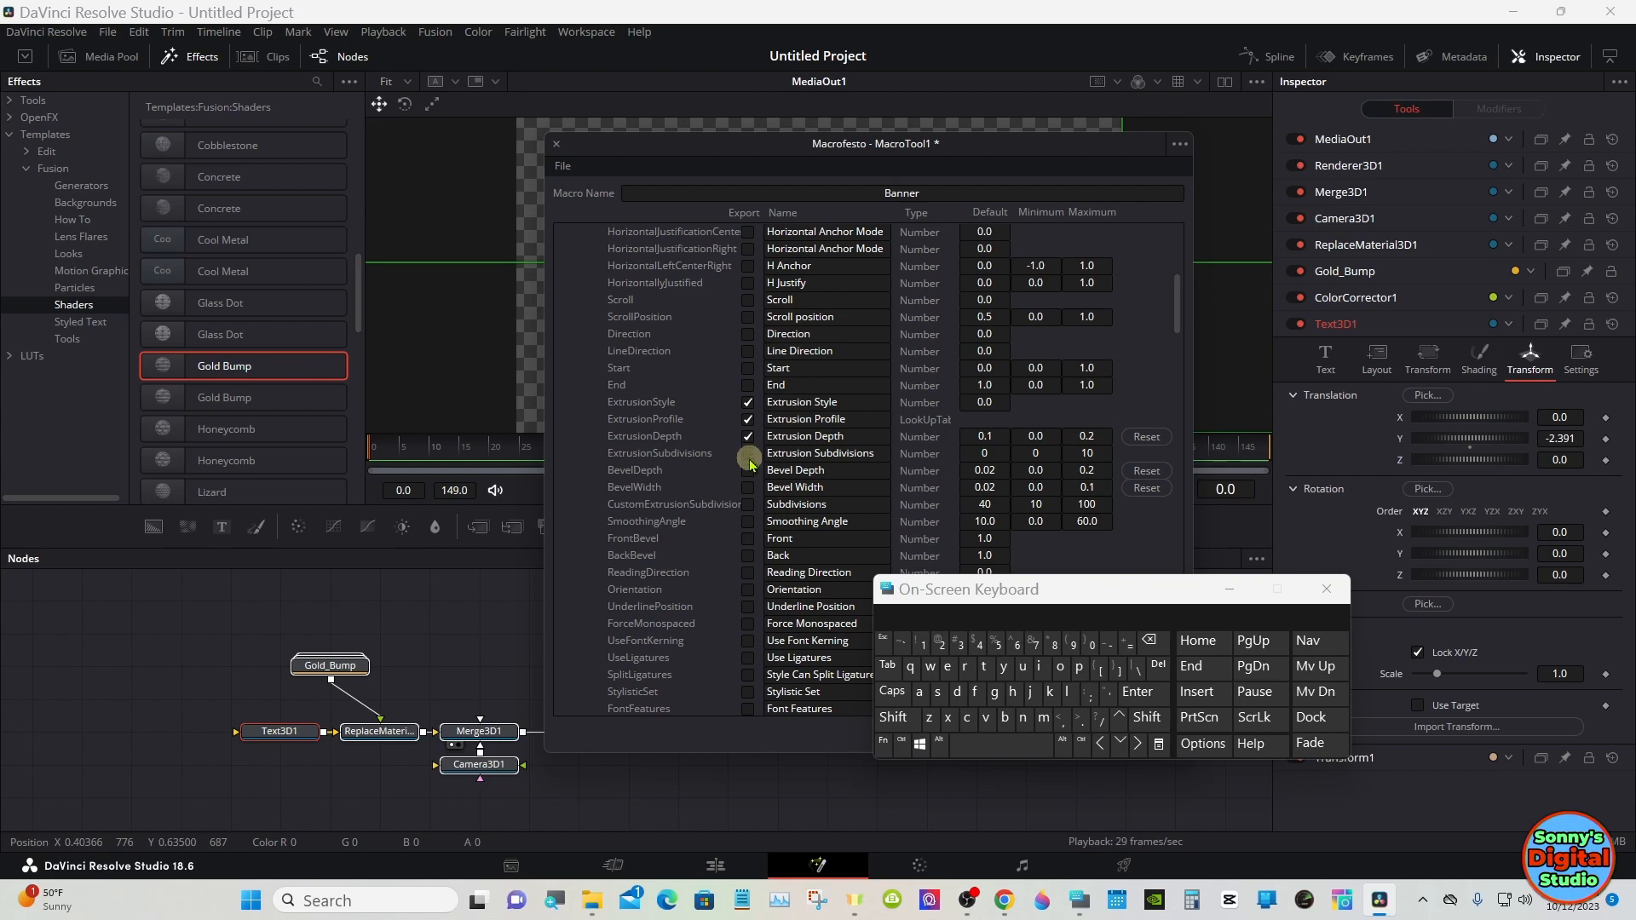
click(751, 521)
click(750, 556)
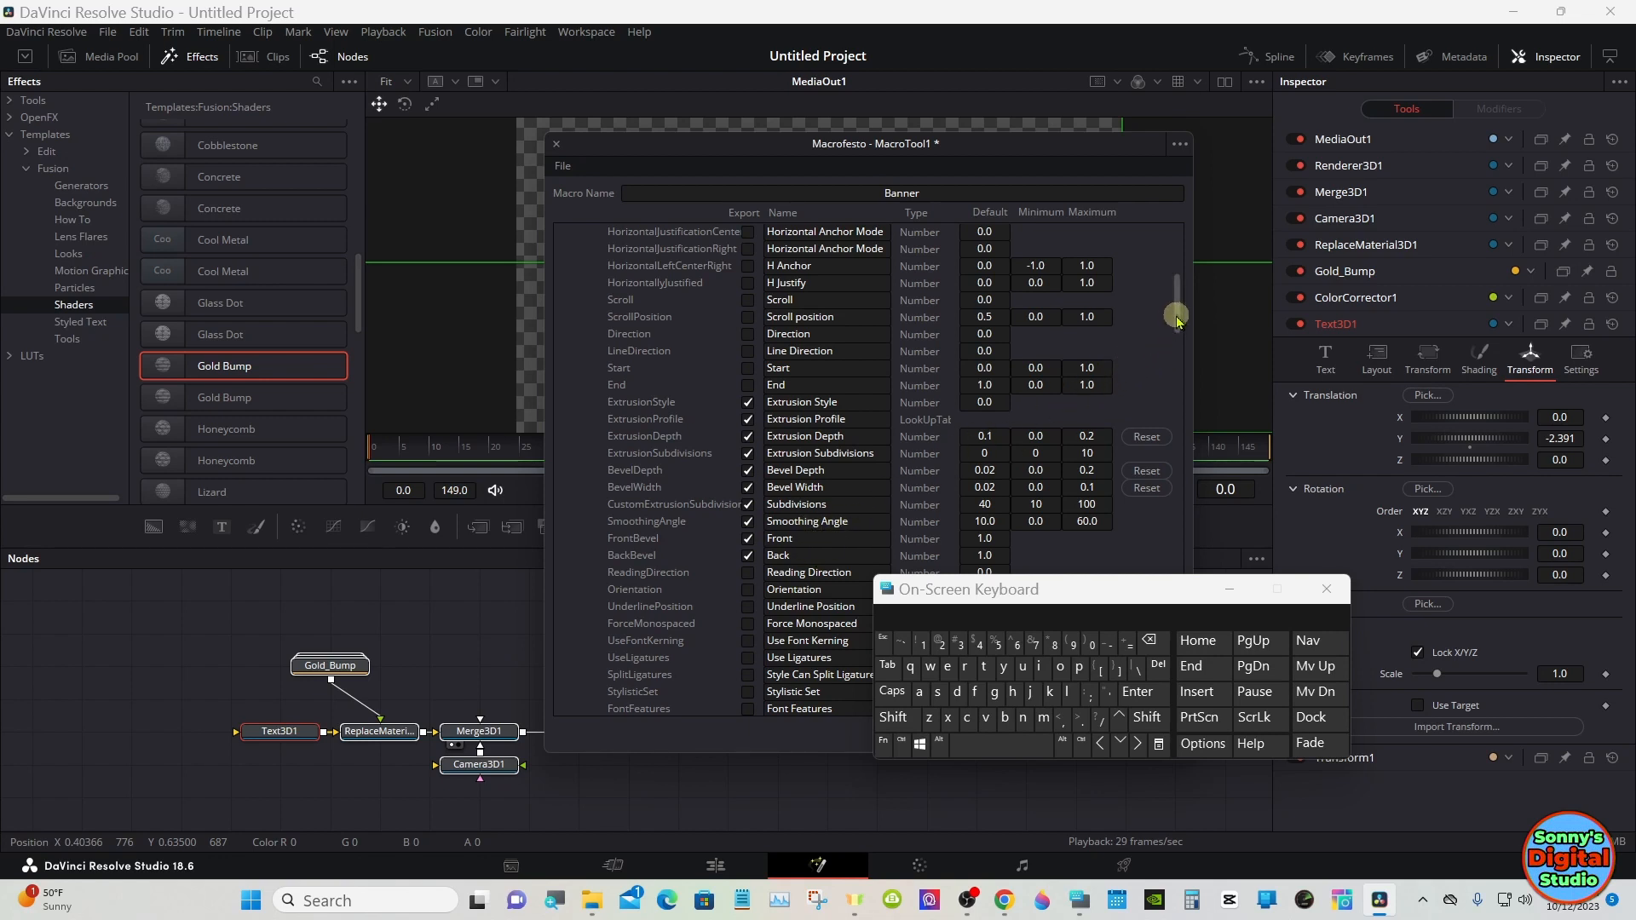
drag(1177, 319, 1174, 270)
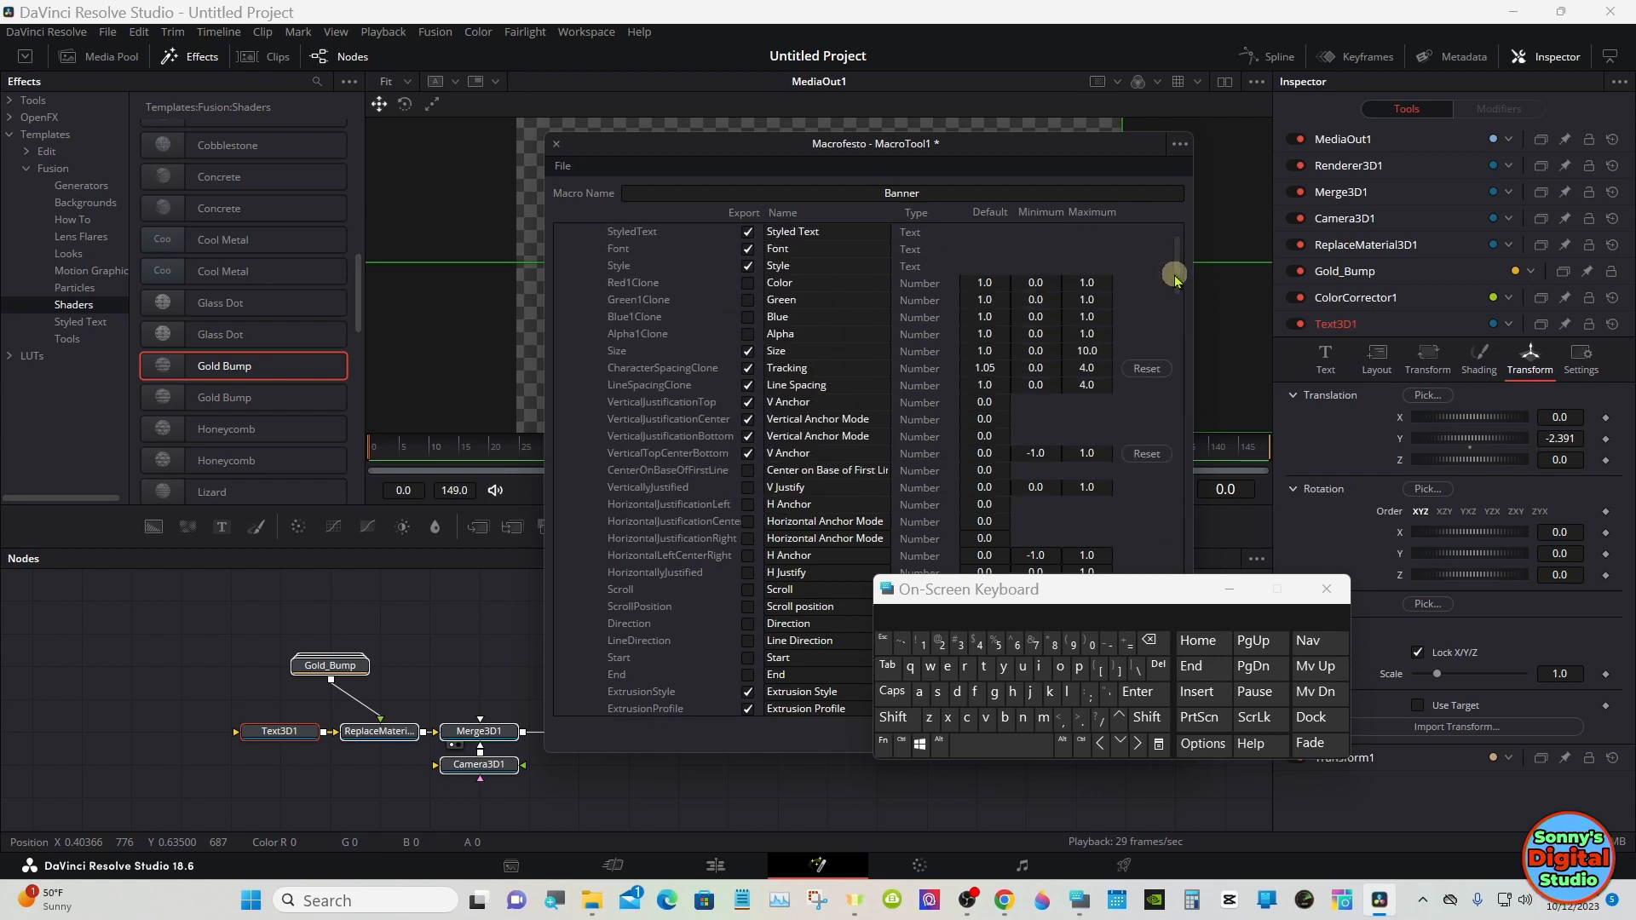
click(580, 299)
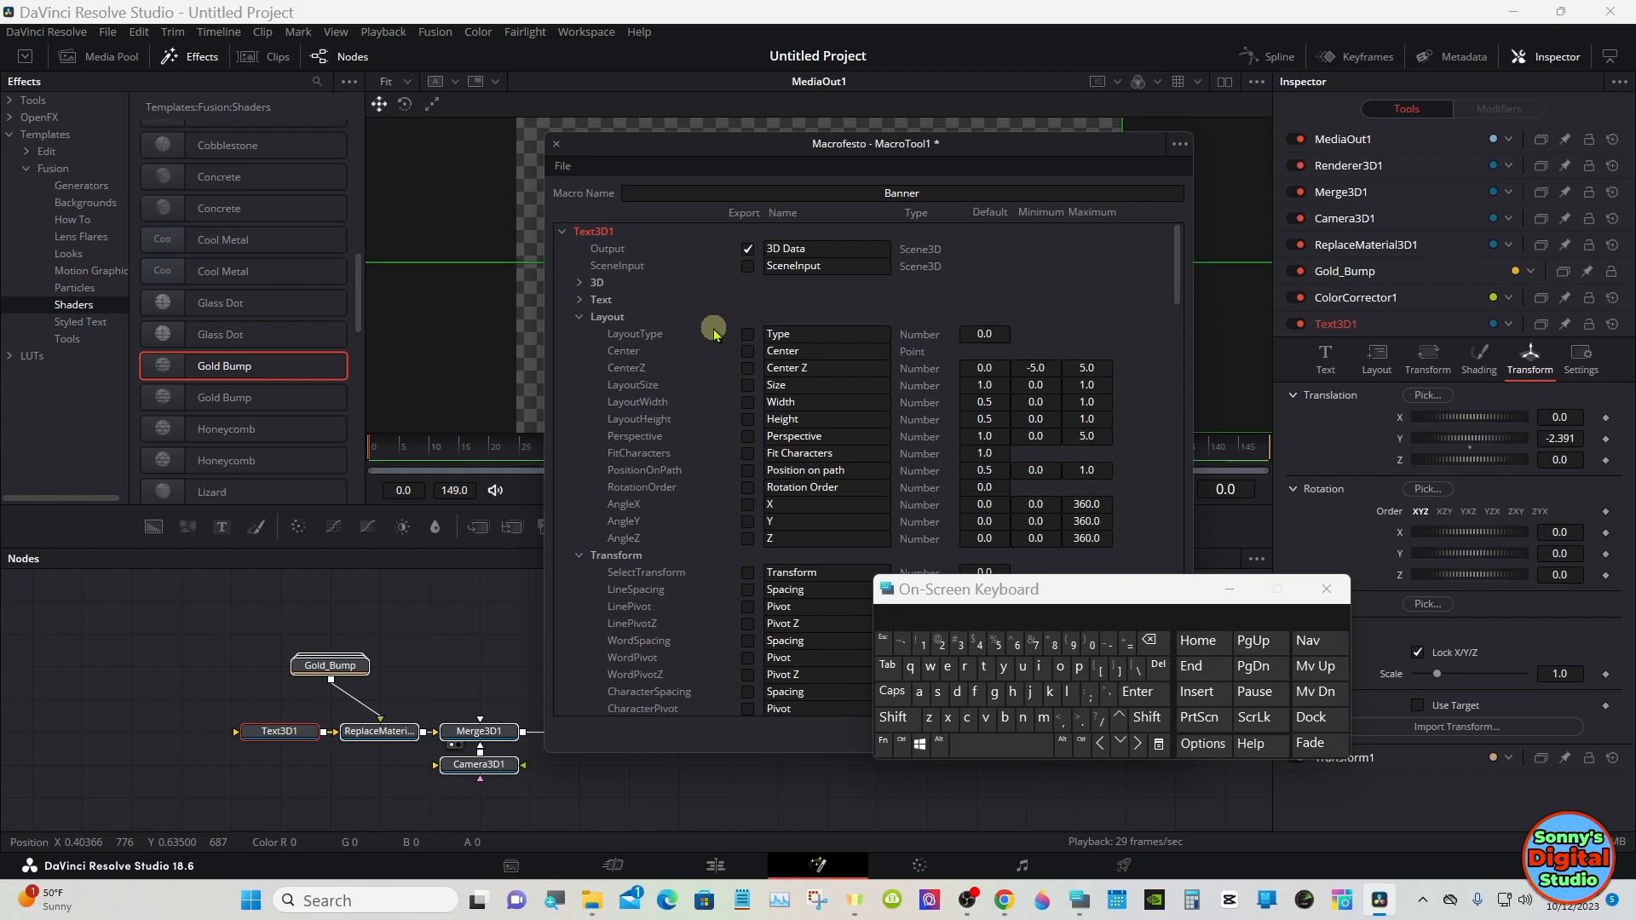
Export Text3D1's Layout Type control and collapse the Layout, Transform, Shading and Text3D1 groups.
click(748, 334)
click(581, 318)
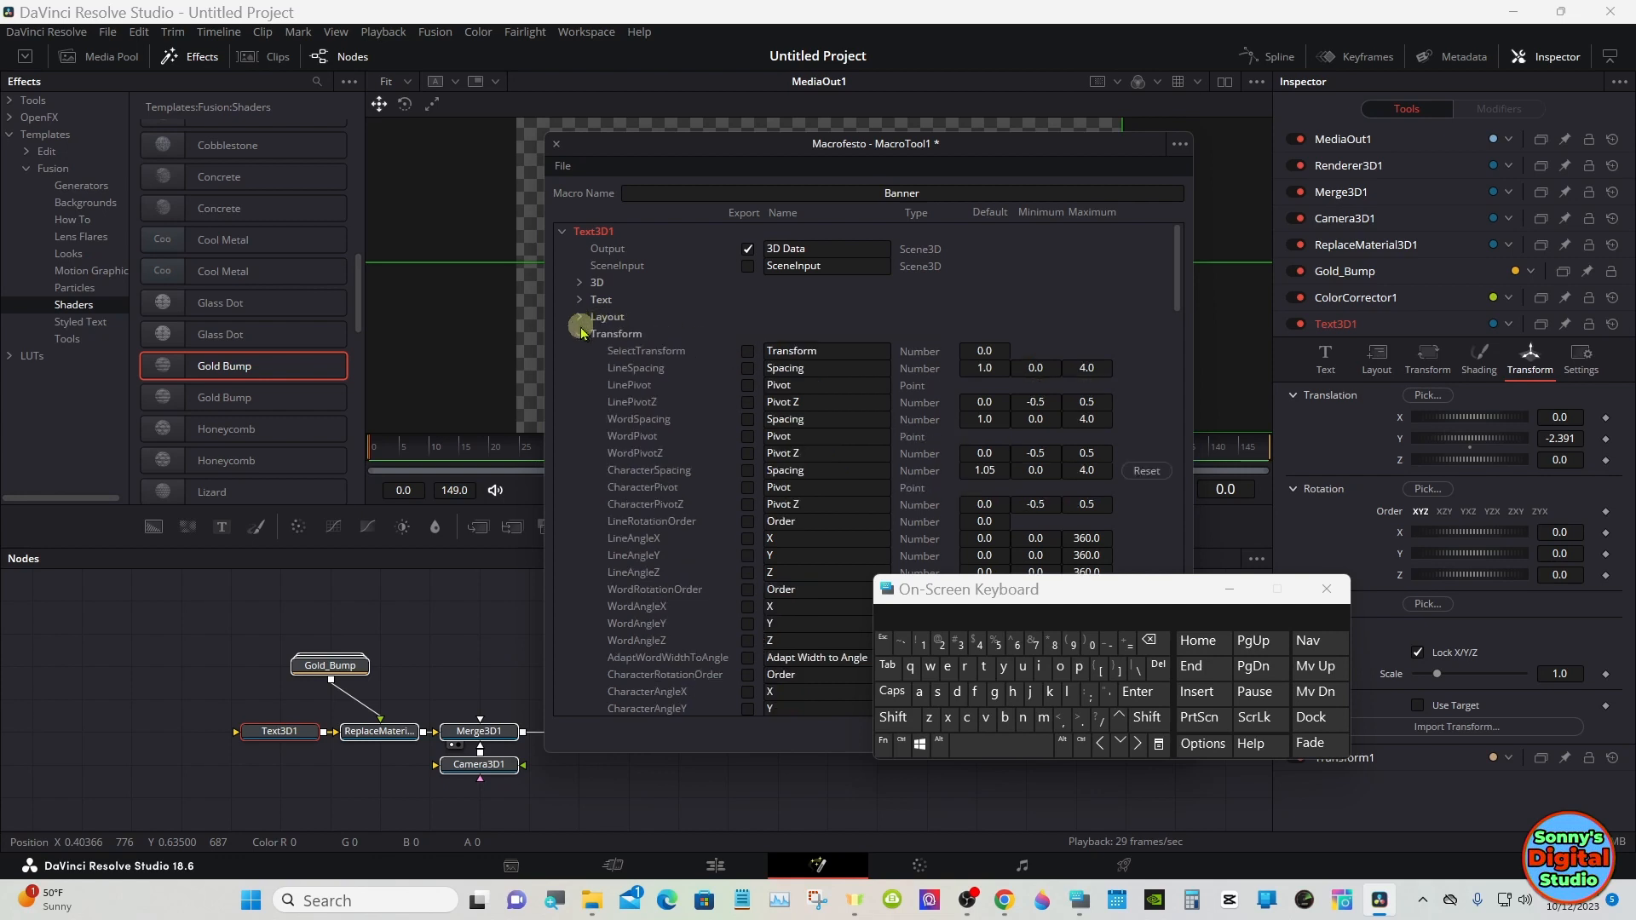
click(582, 336)
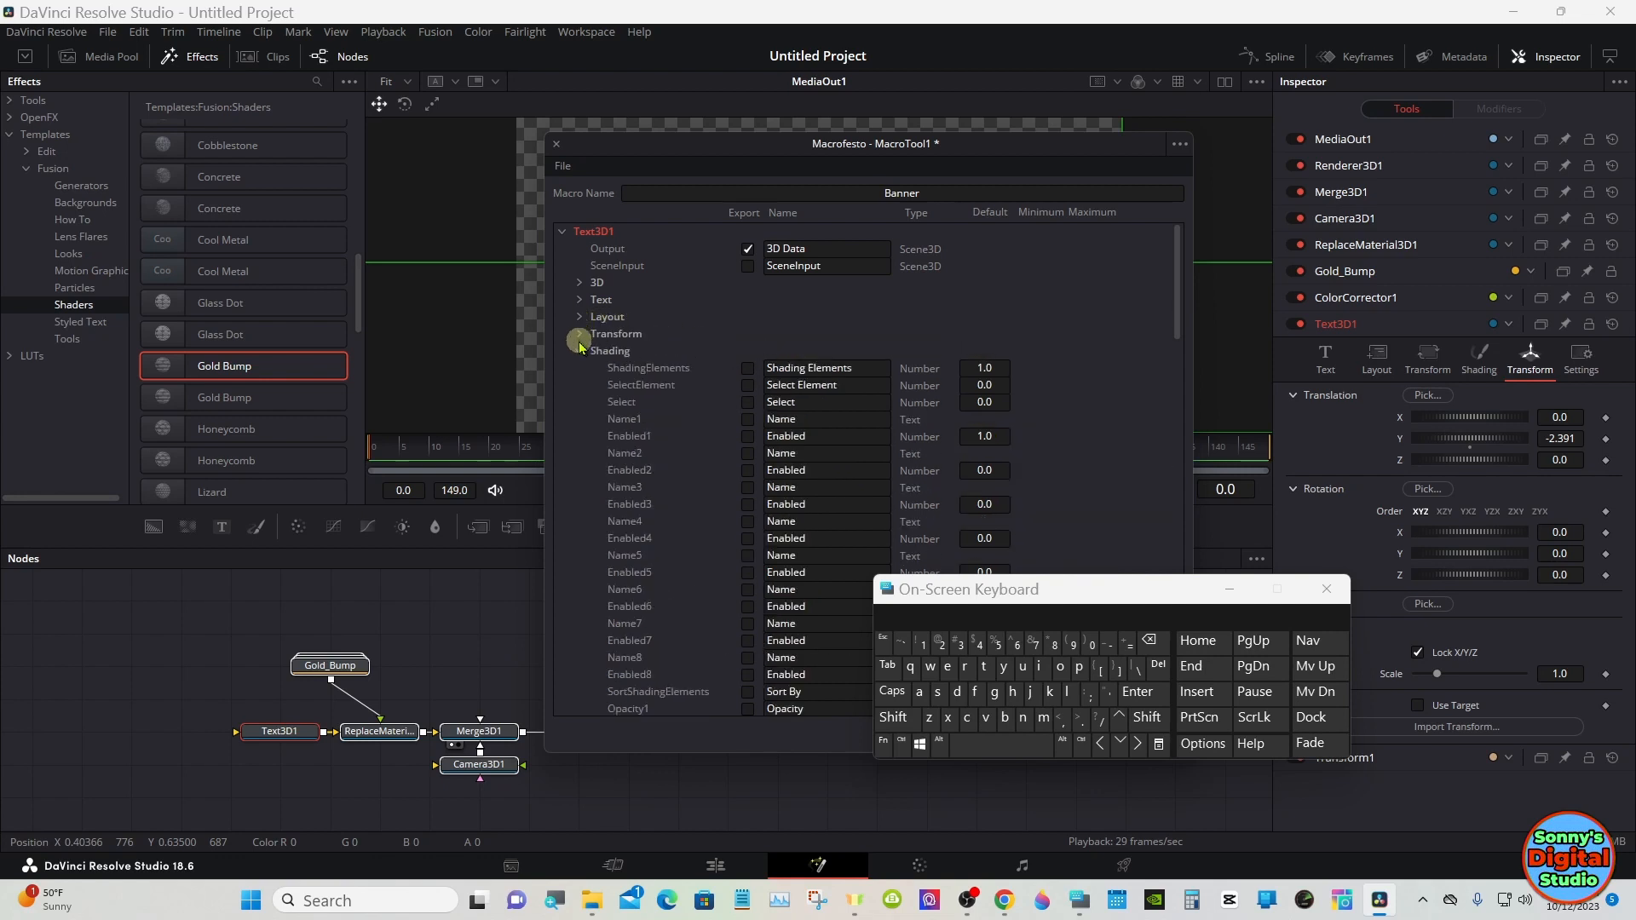
click(580, 351)
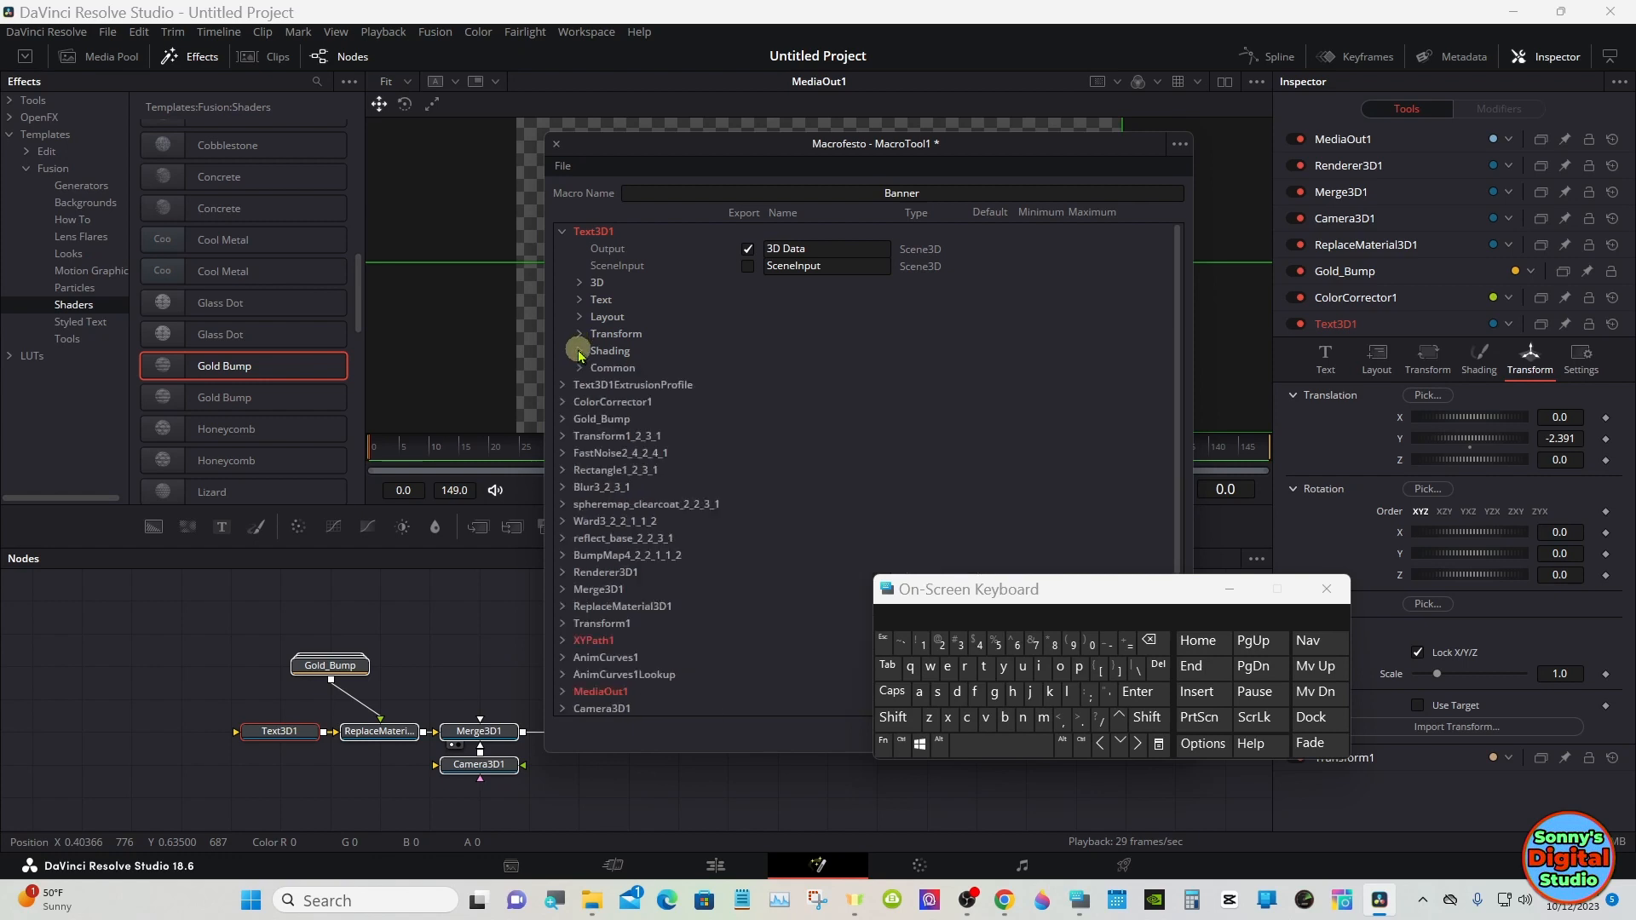
click(562, 233)
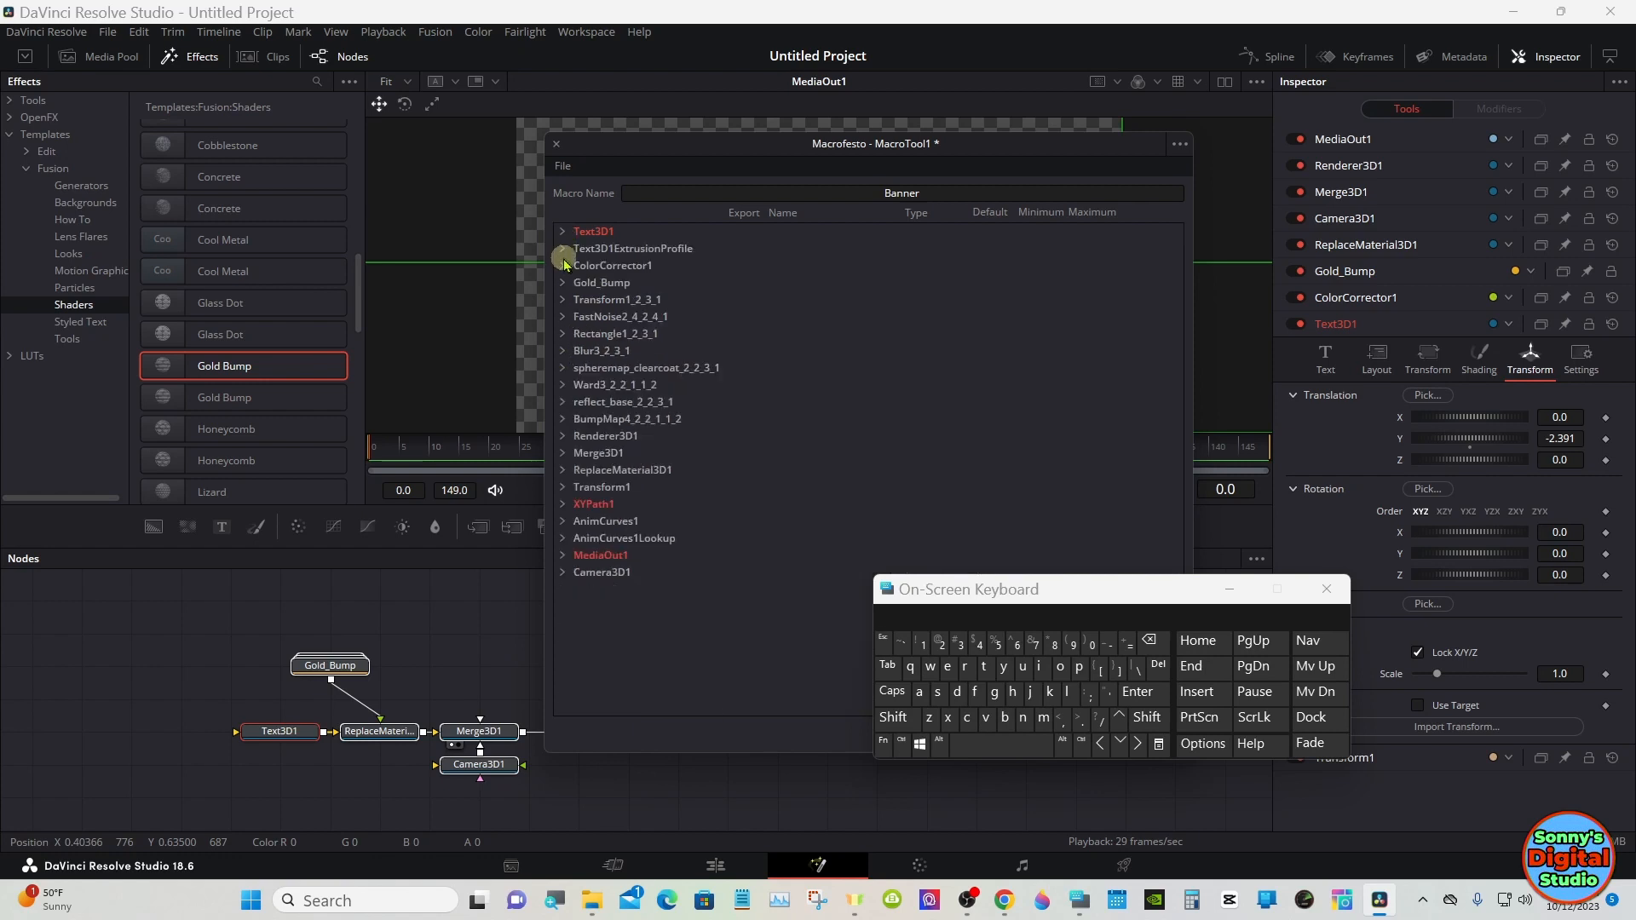
Export the Output and Input of ColorCorrector1.
click(563, 266)
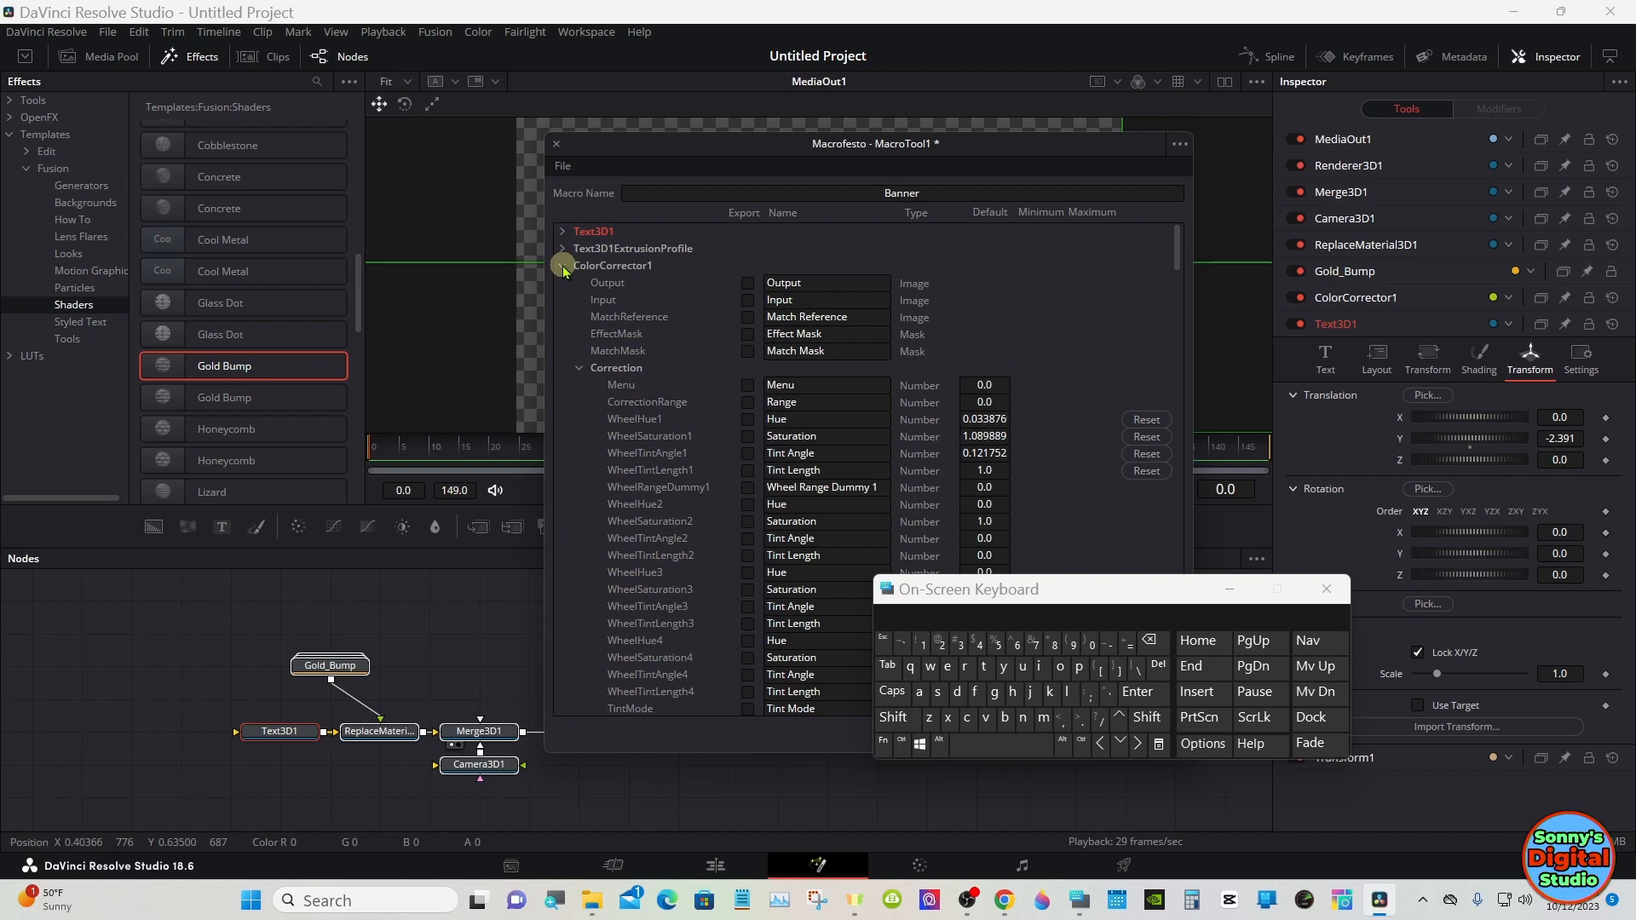
click(748, 283)
click(748, 300)
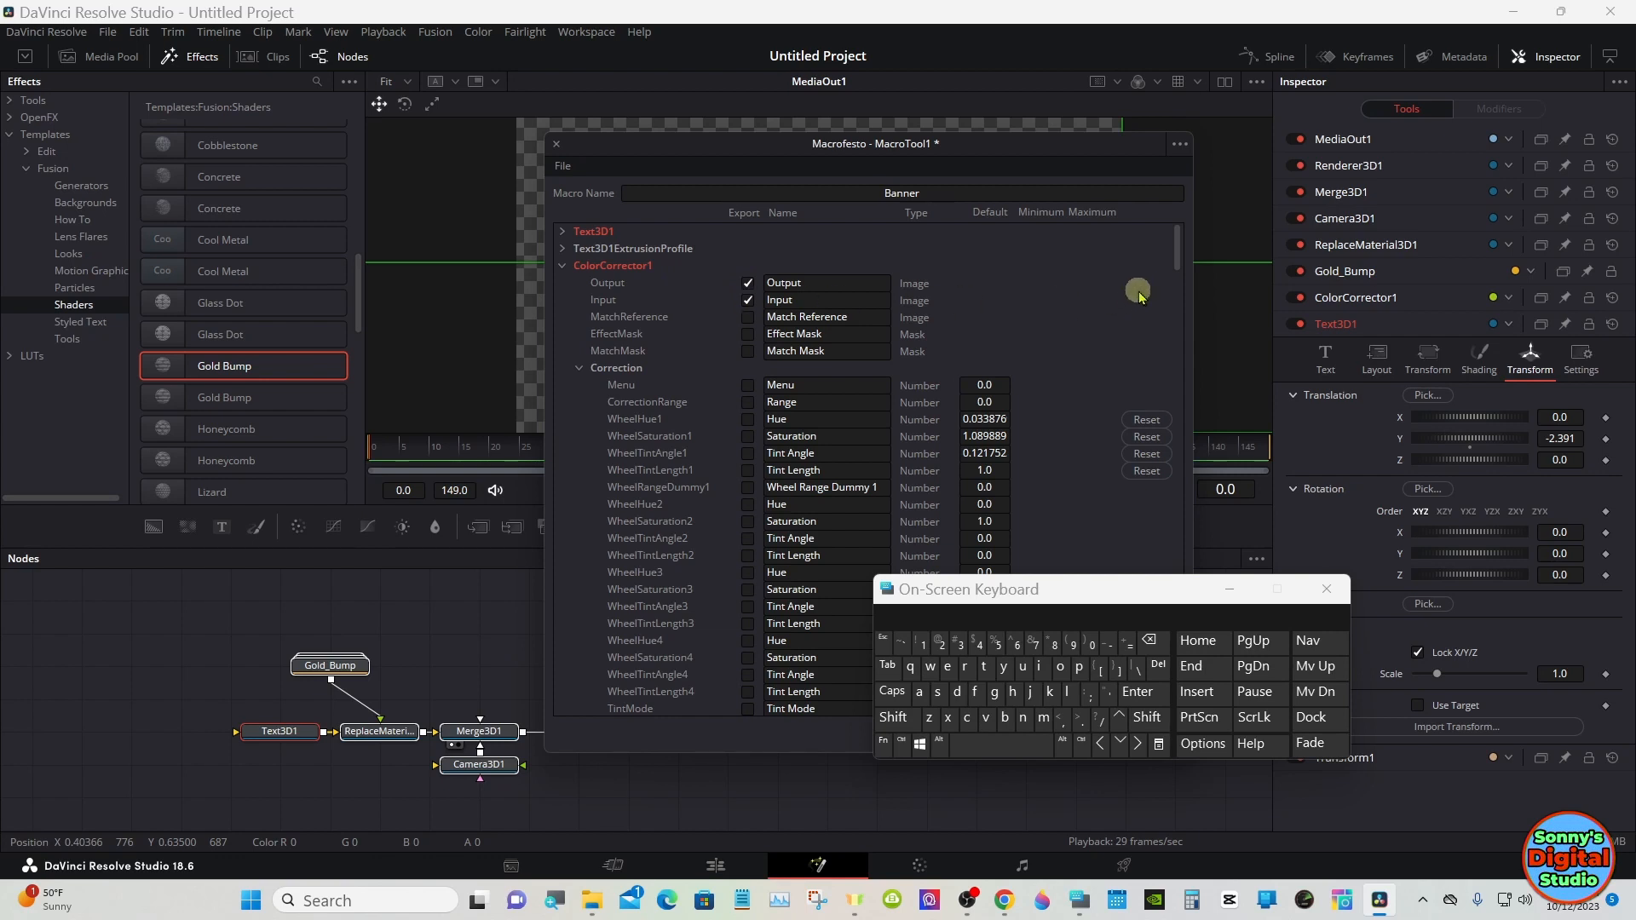
scroll(1172, 256, down, 2)
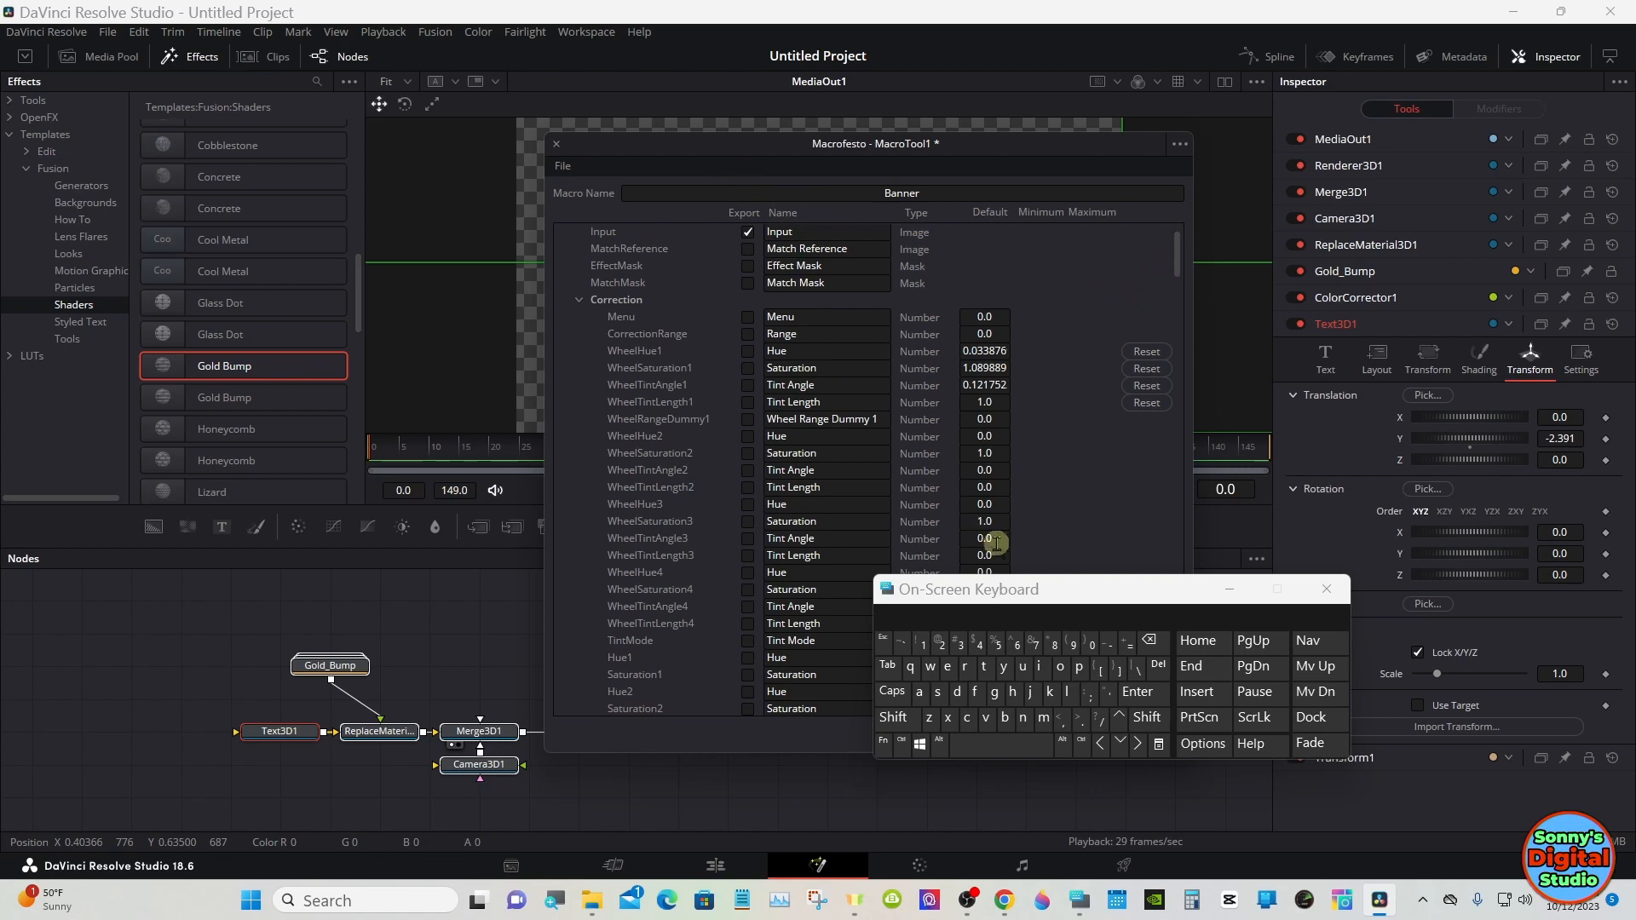
Put the On-Screen Keyboard away and bring up the ColorCorrector1 node's settings beside the macro editor.
click(1229, 589)
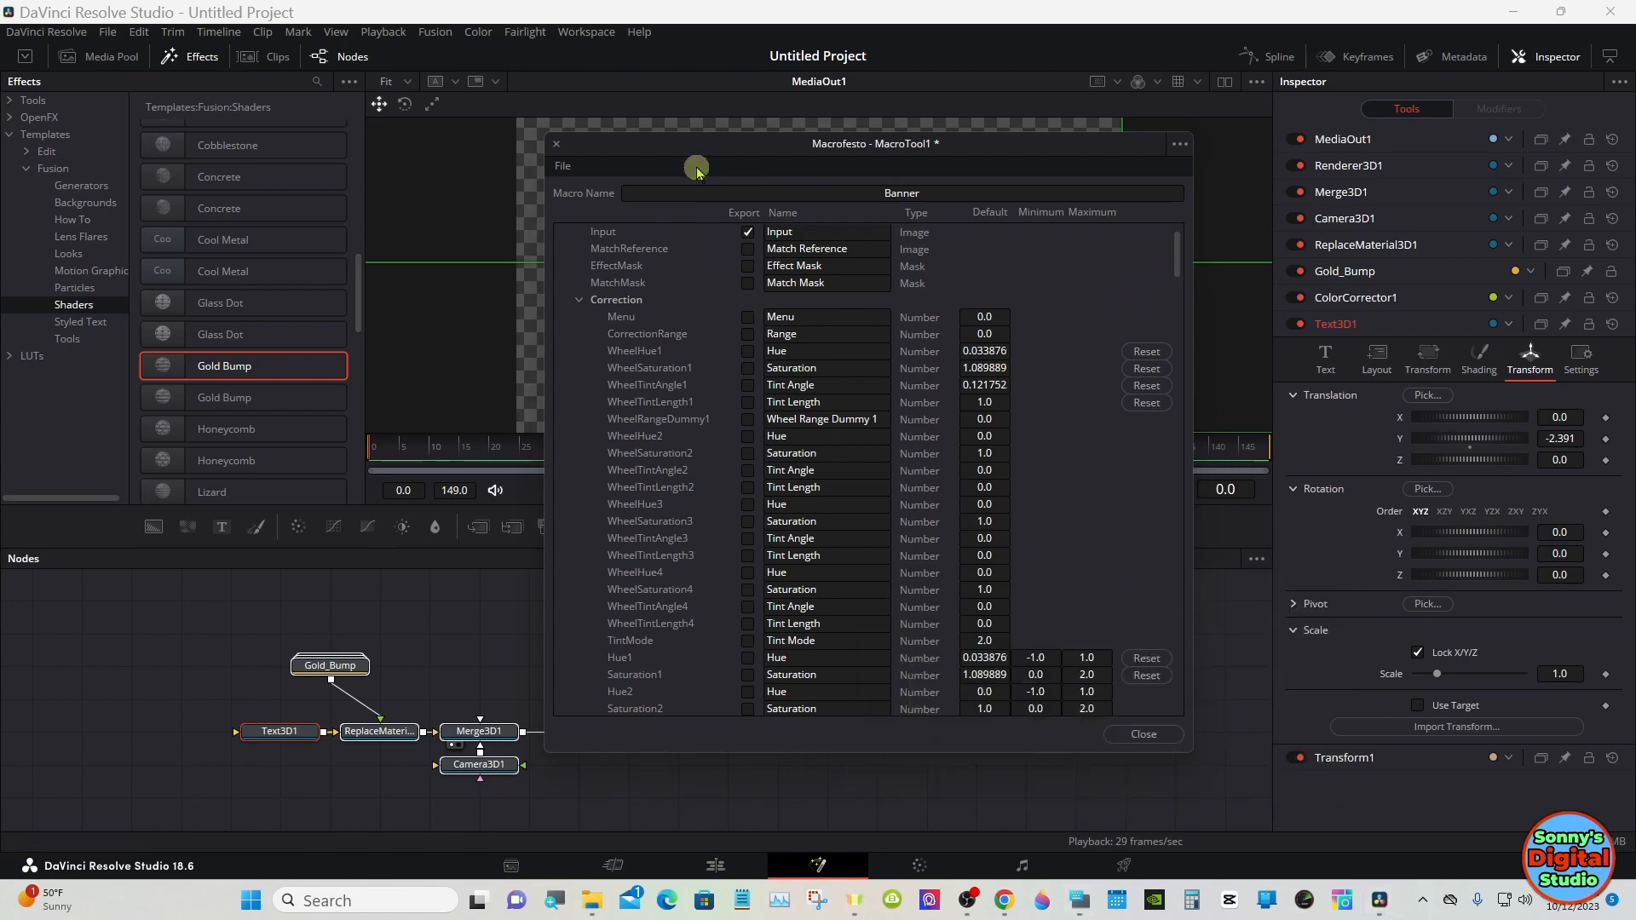
drag(688, 156, 223, 155)
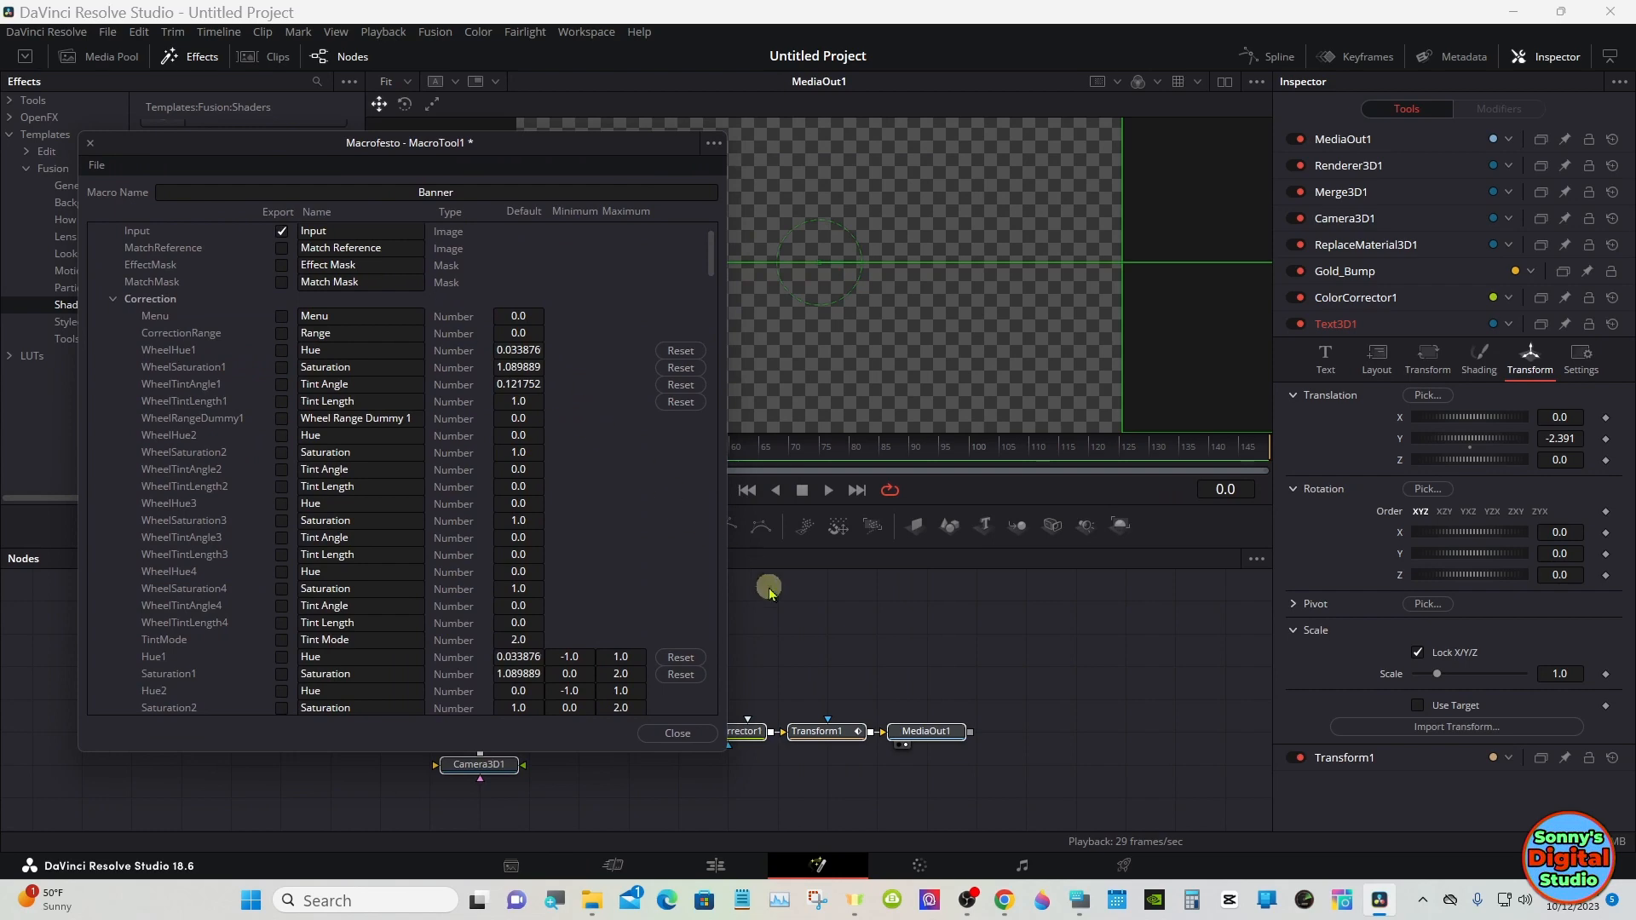
click(748, 731)
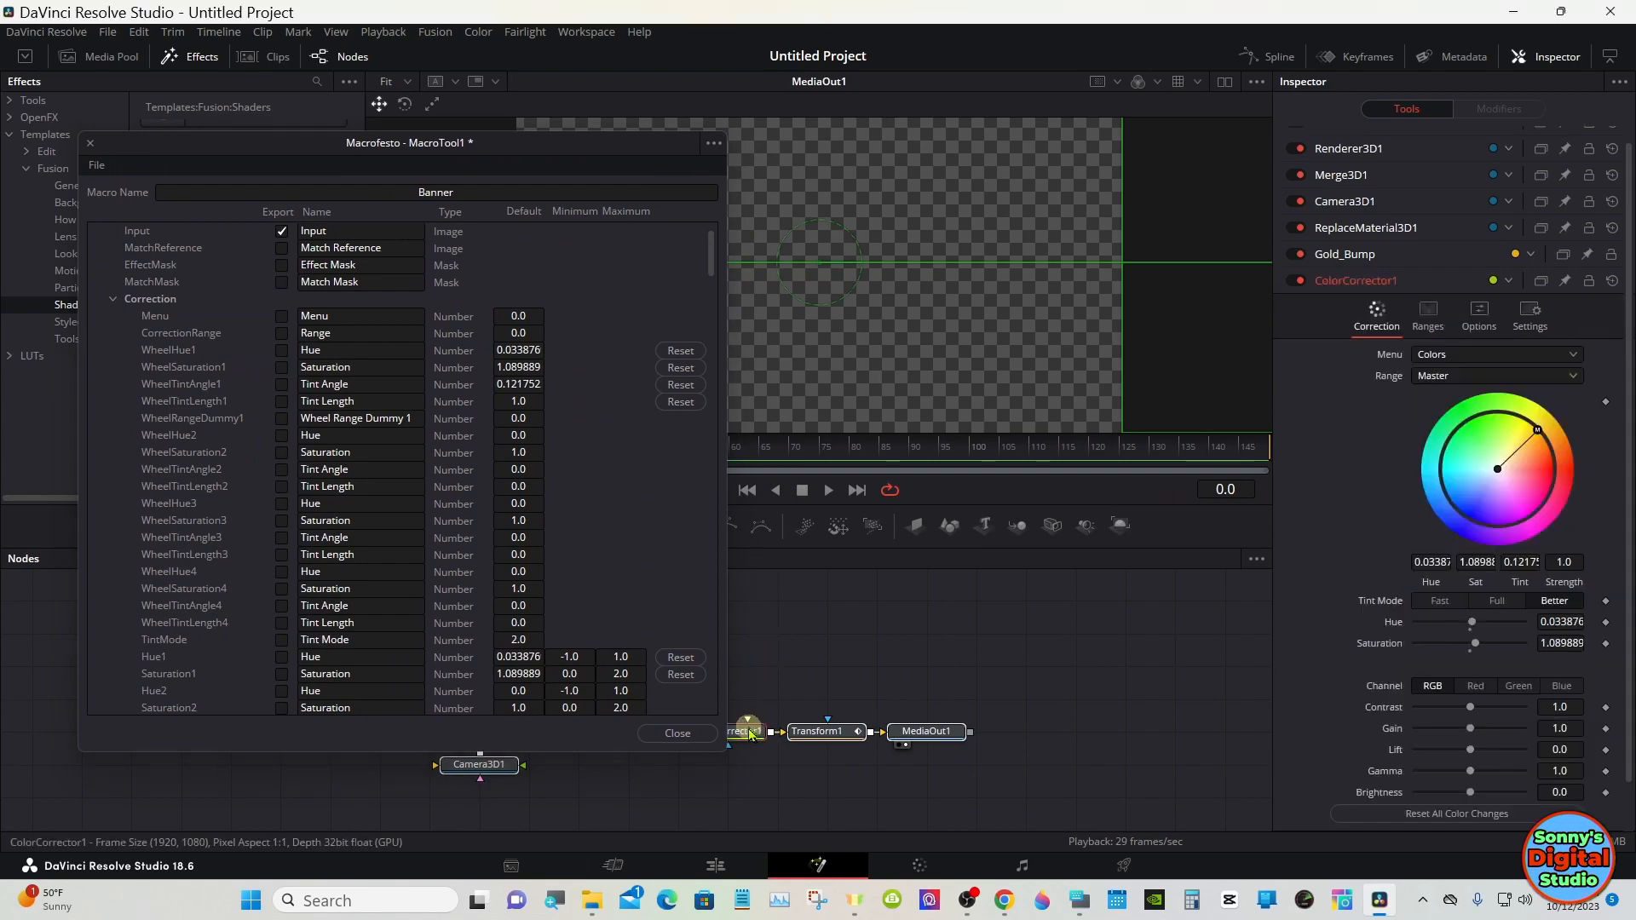
drag(211, 145, 578, 120)
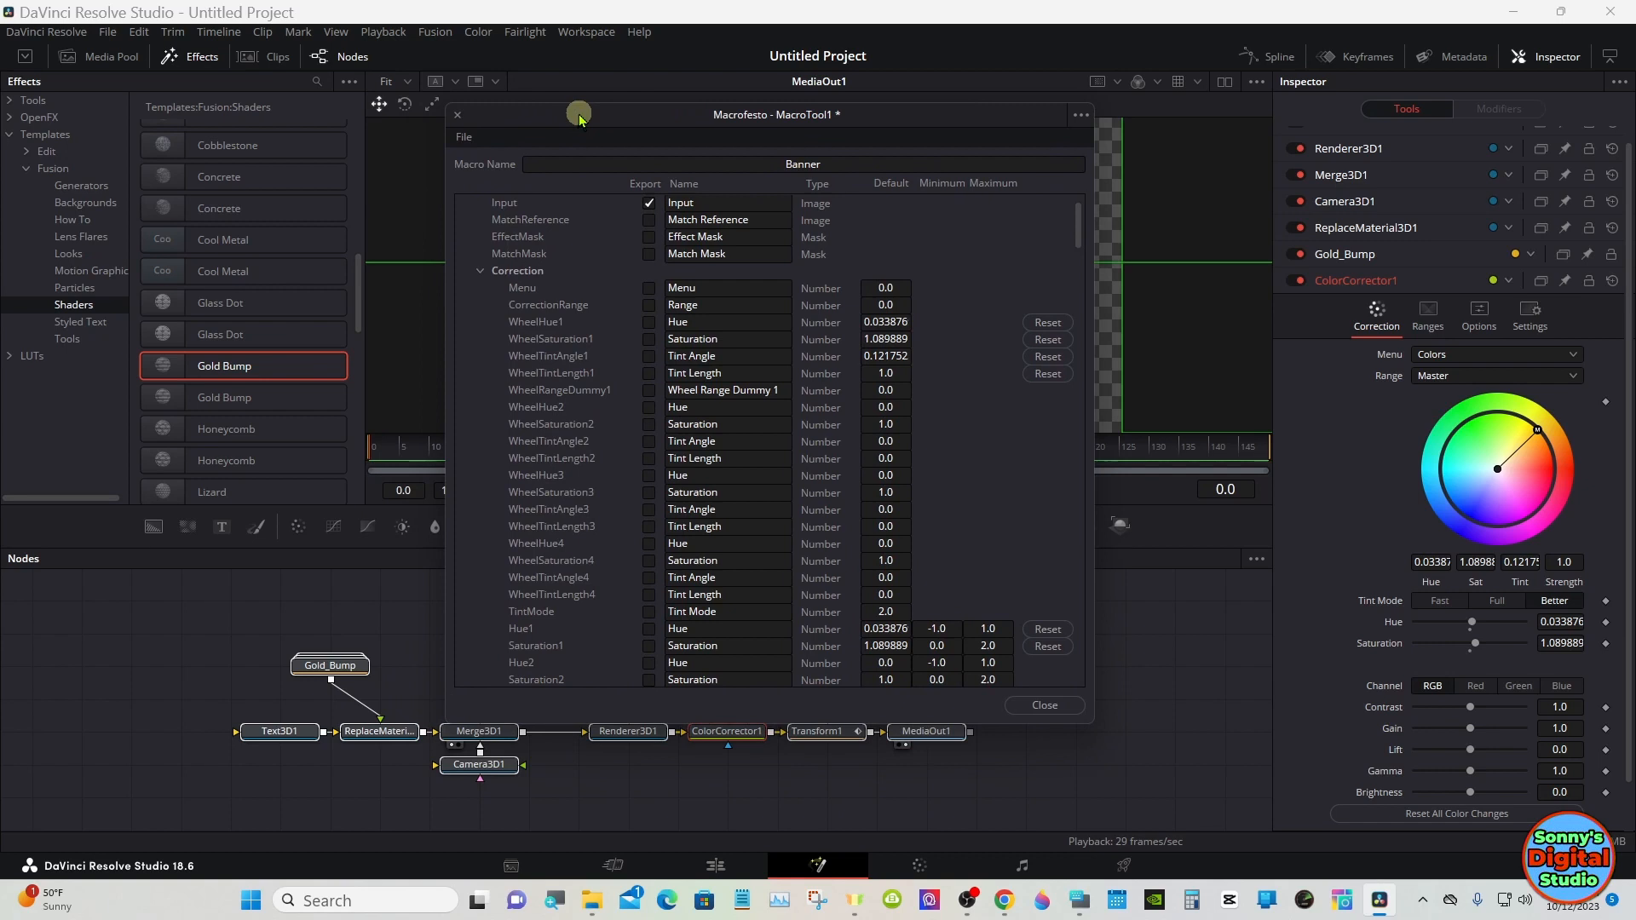
Export ColorCorrector1's correction controls from Menu and Range through WheelRangeDummy1 and WheelHue2, and collapse its groups.
click(653, 289)
click(651, 305)
click(650, 322)
click(651, 339)
click(651, 356)
click(651, 373)
click(651, 390)
click(651, 407)
click(480, 272)
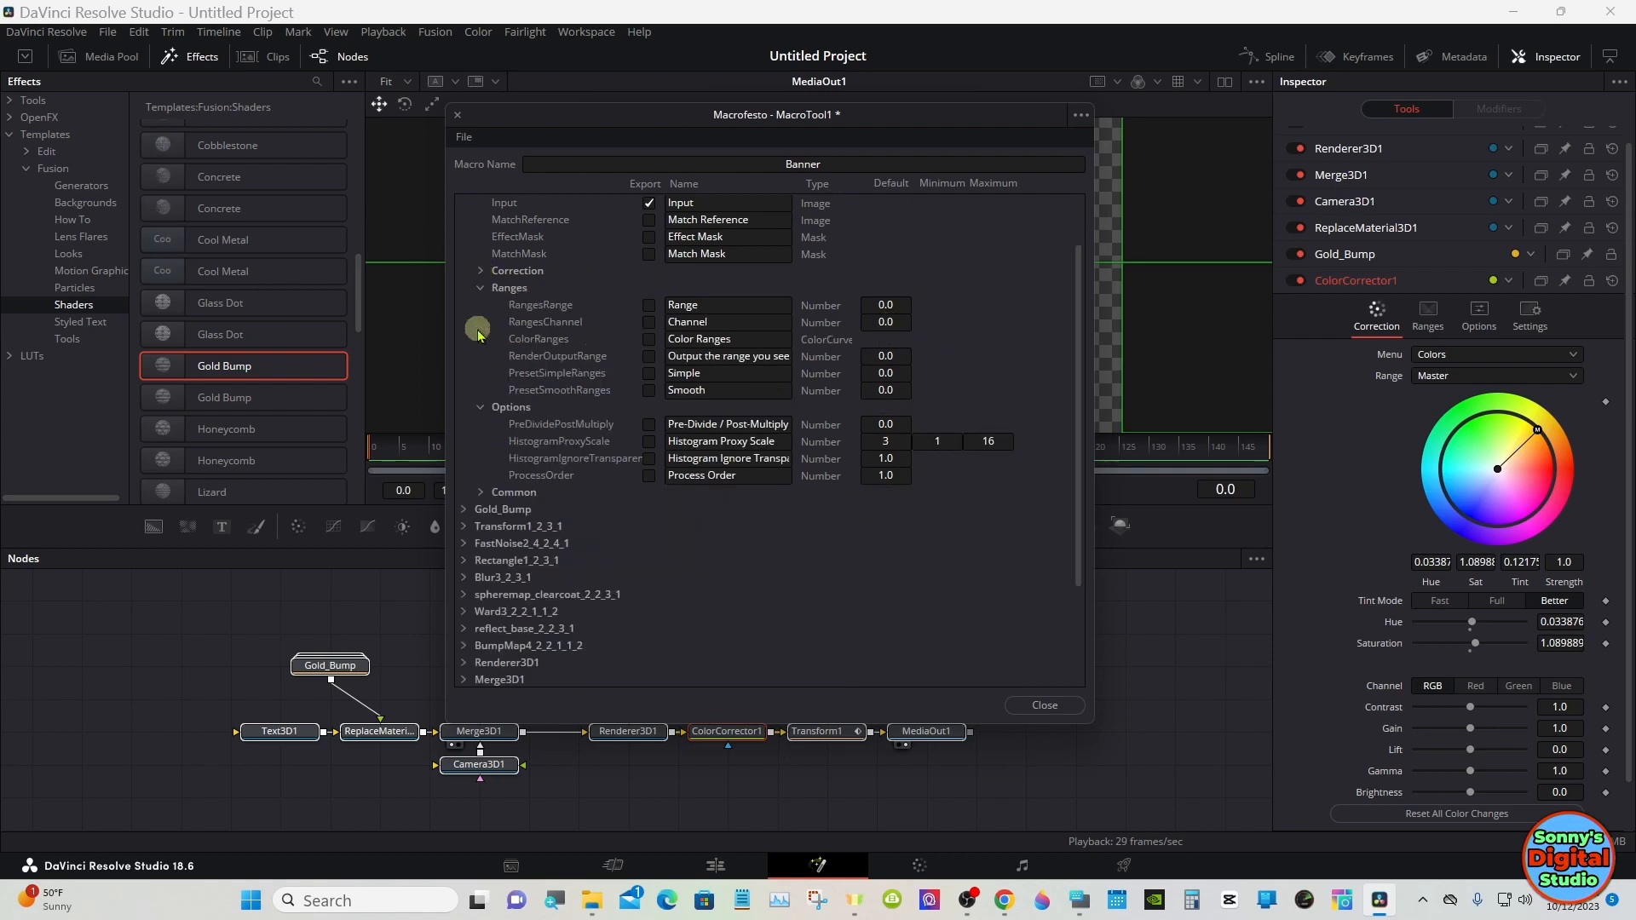
click(479, 289)
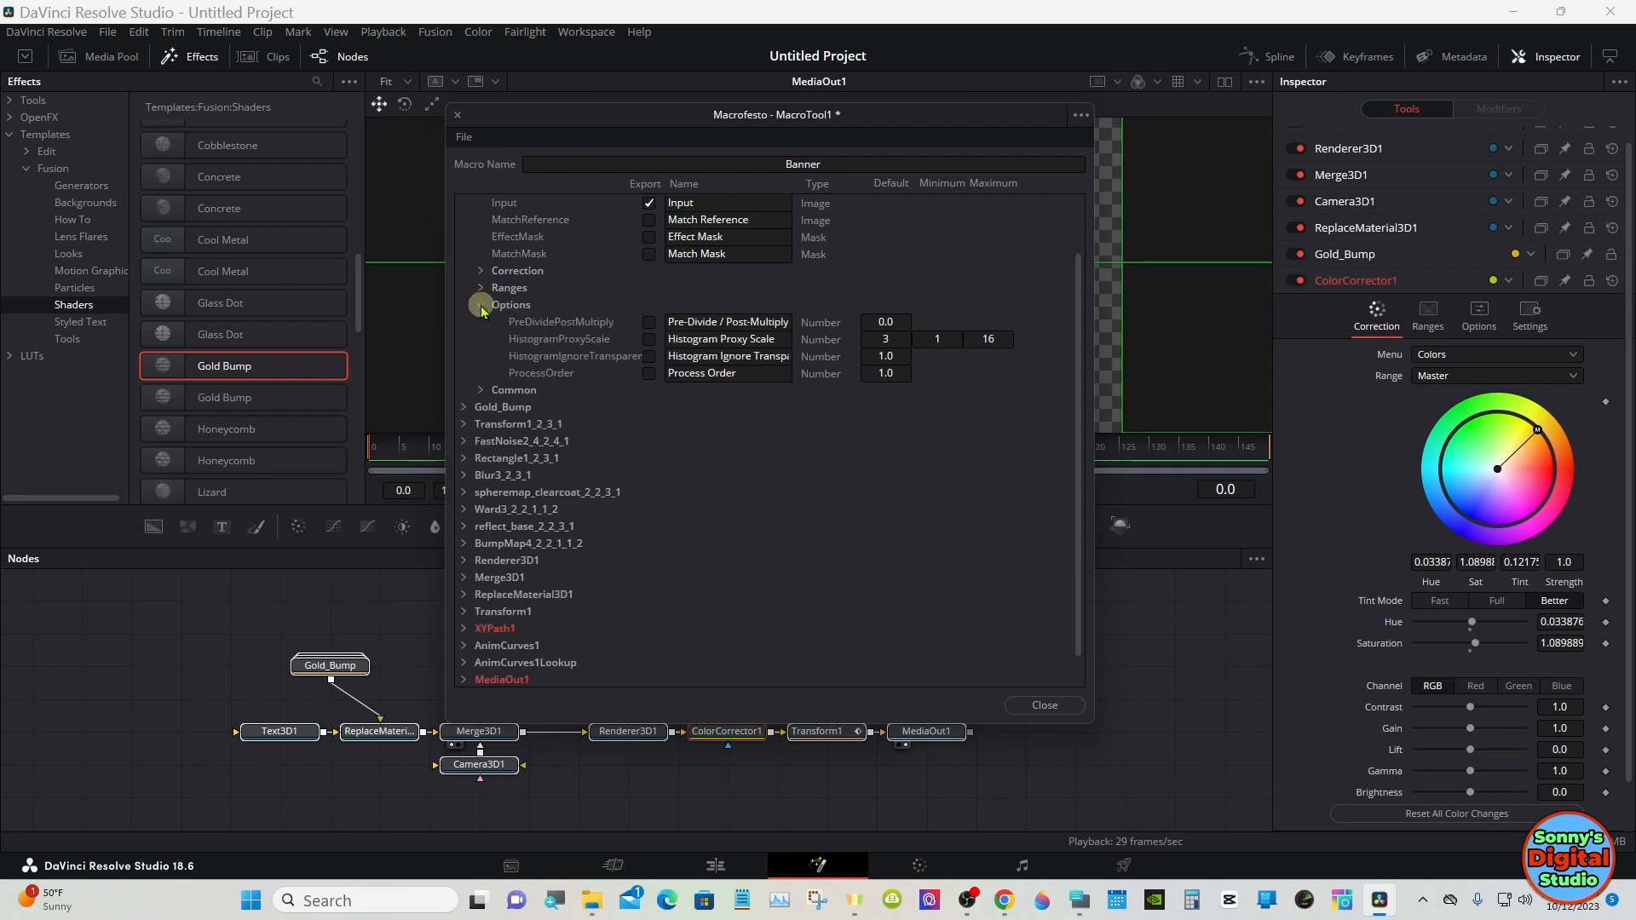
click(480, 307)
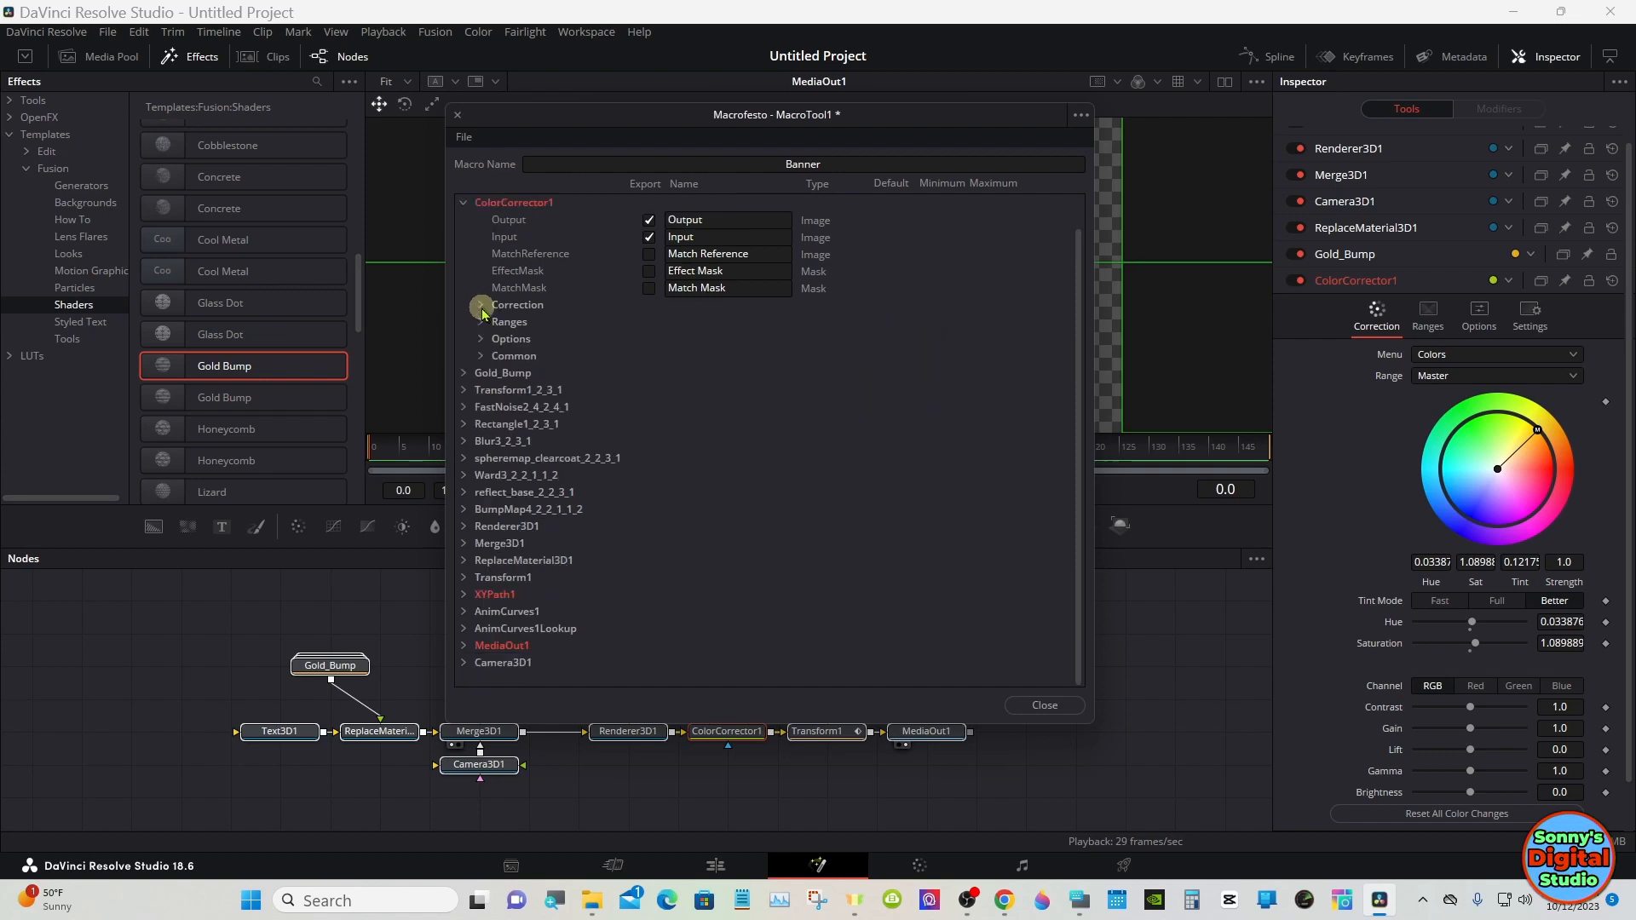
click(463, 205)
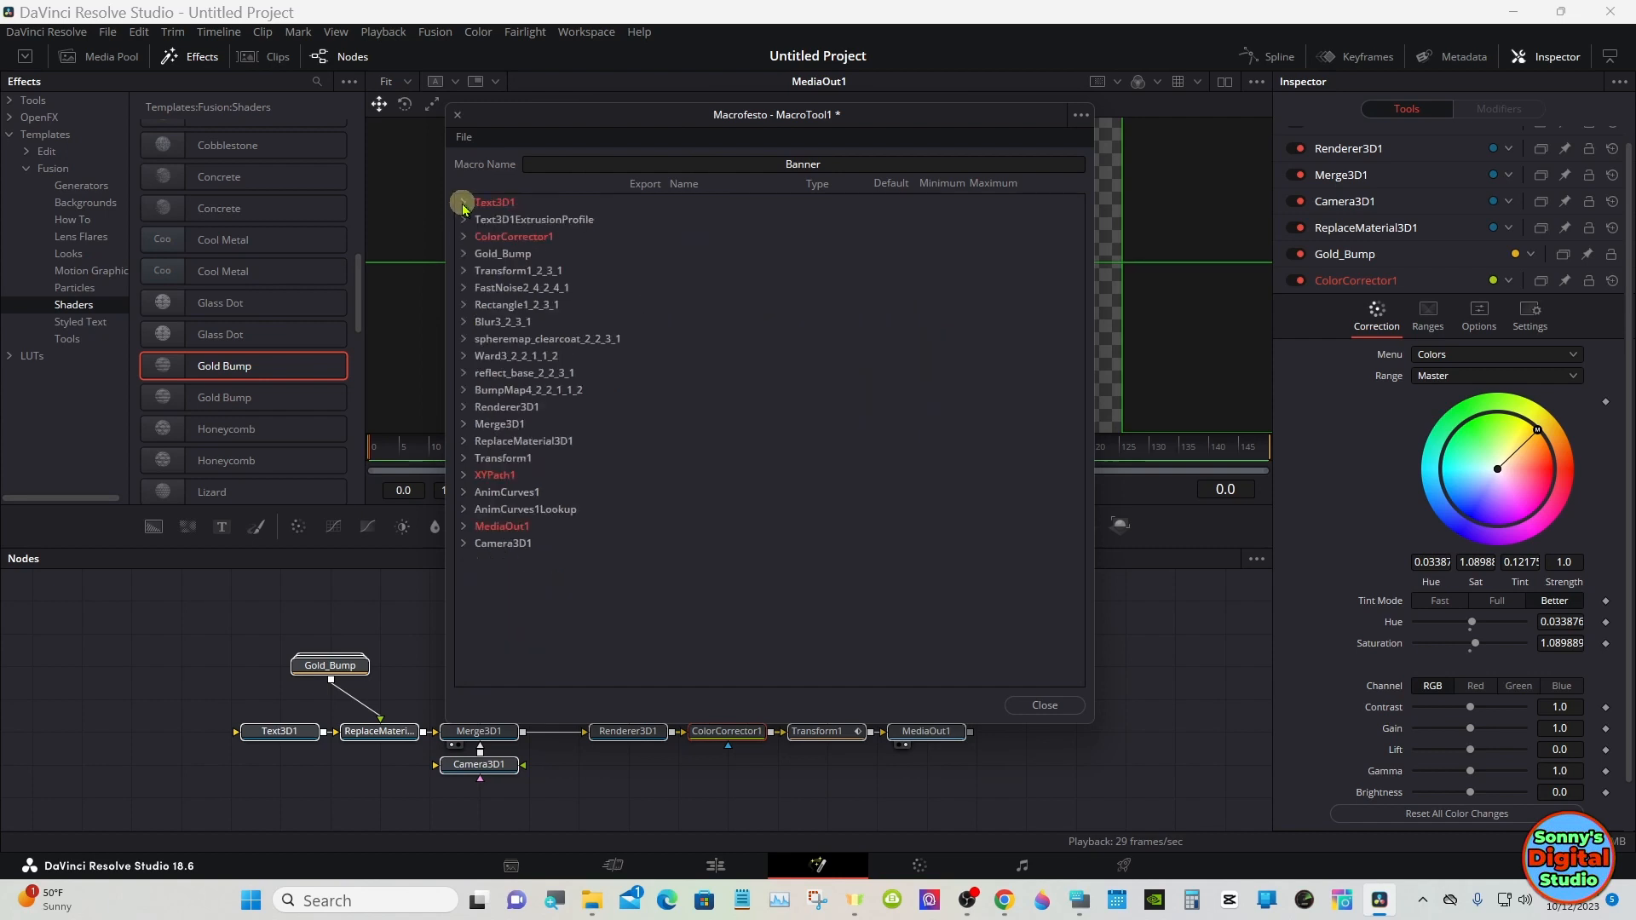
Export Gold_Bump's Face On Strength control and collapse the Gold_Bump group.
click(464, 254)
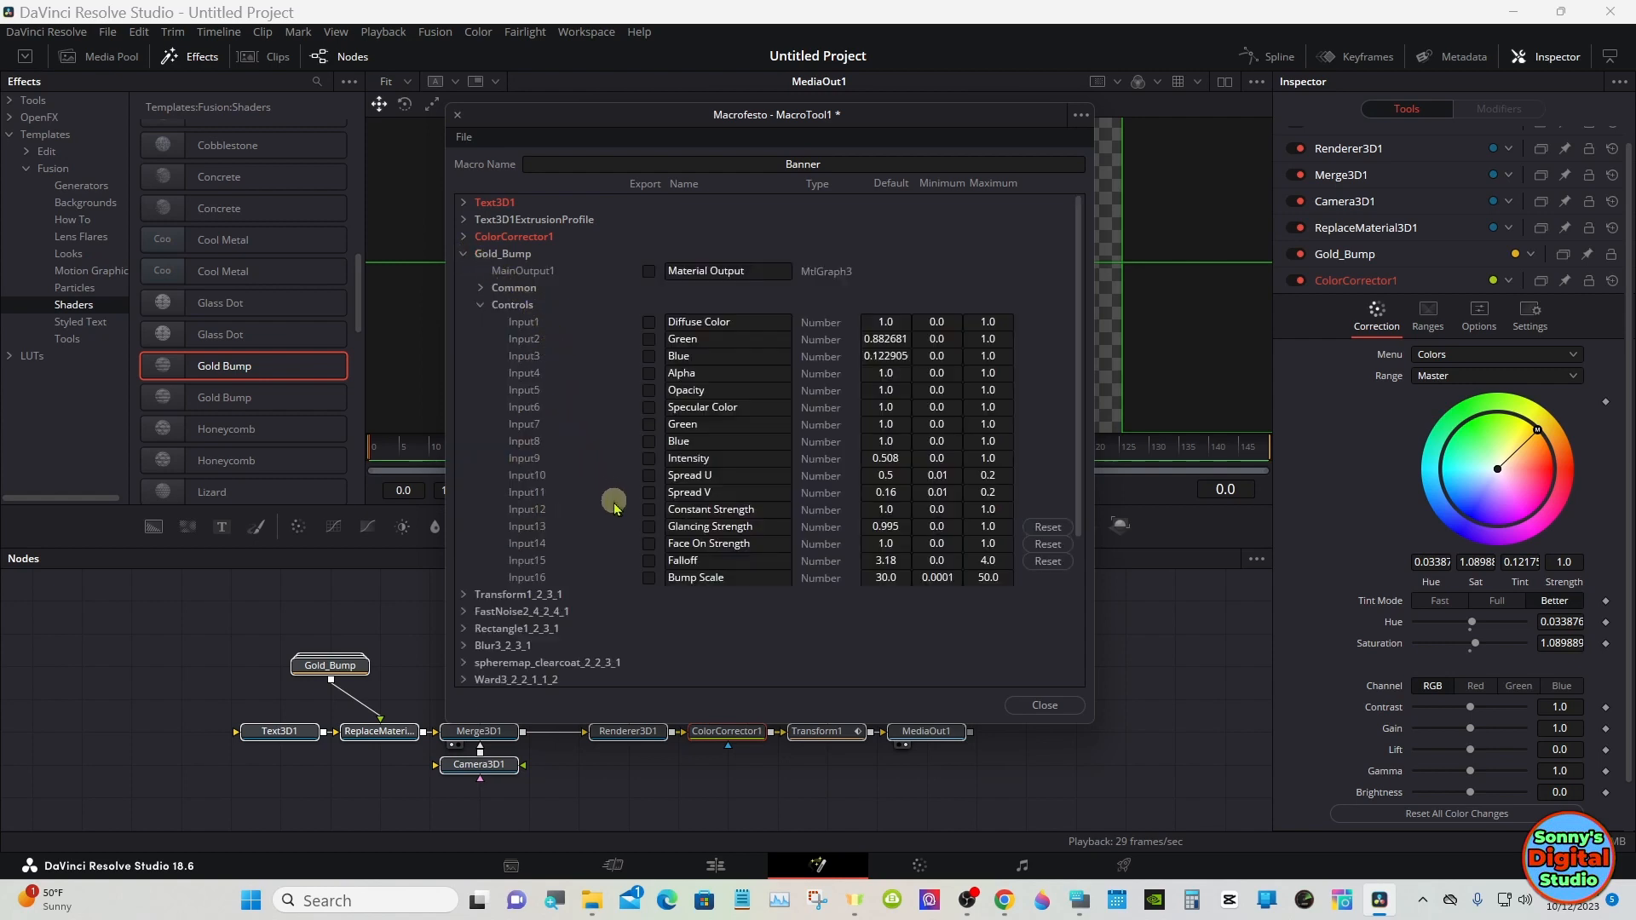
click(649, 544)
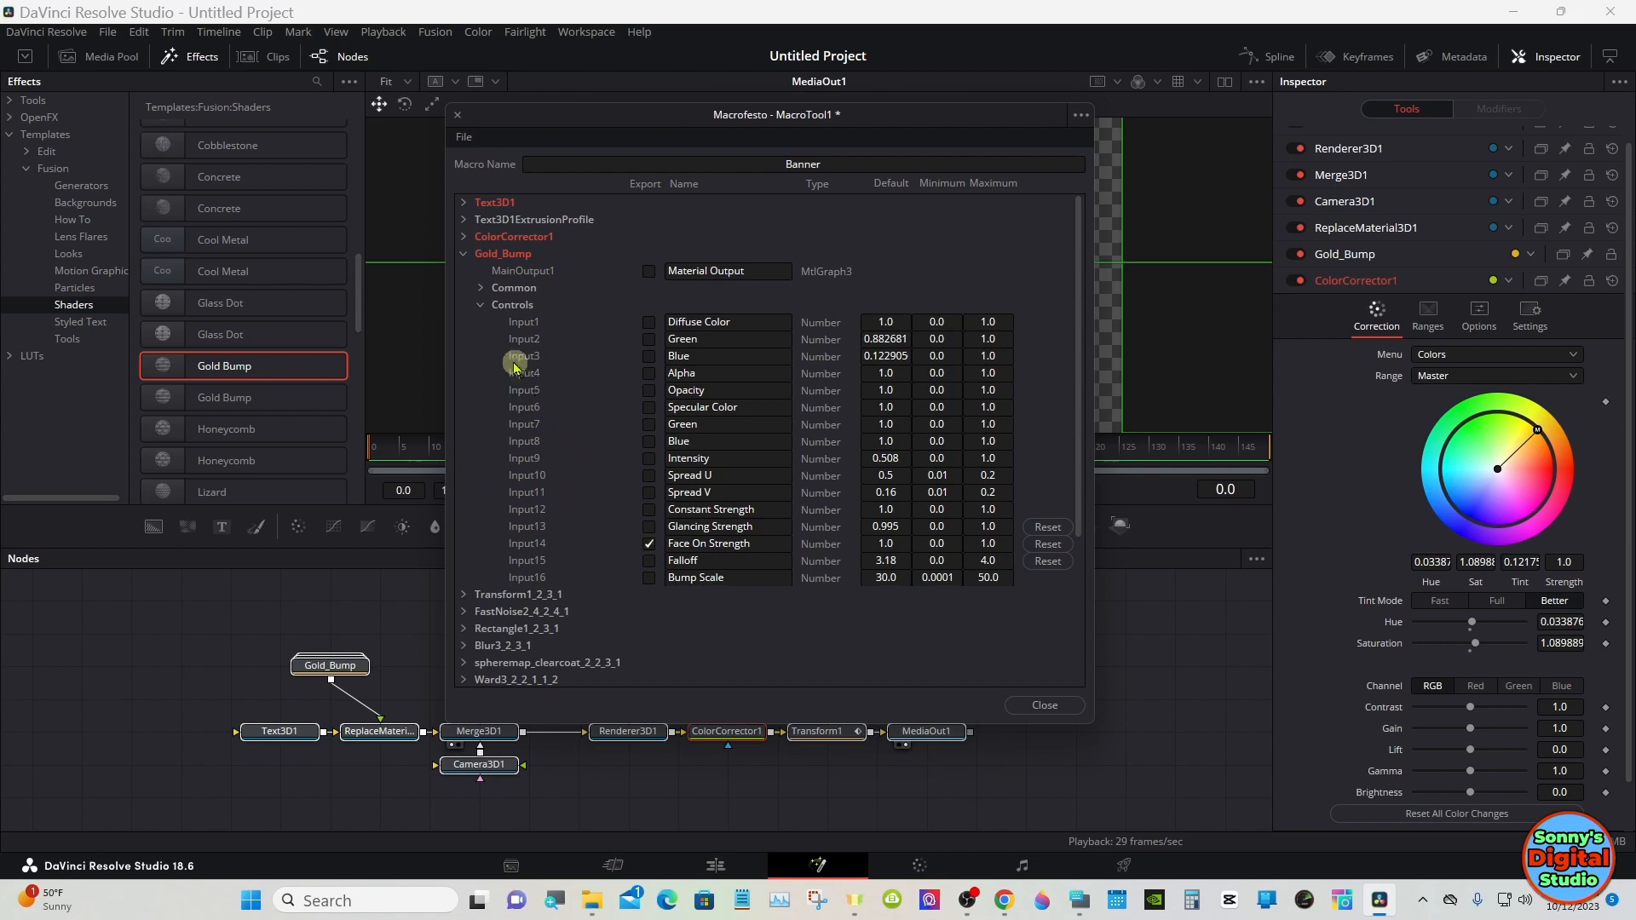
click(464, 256)
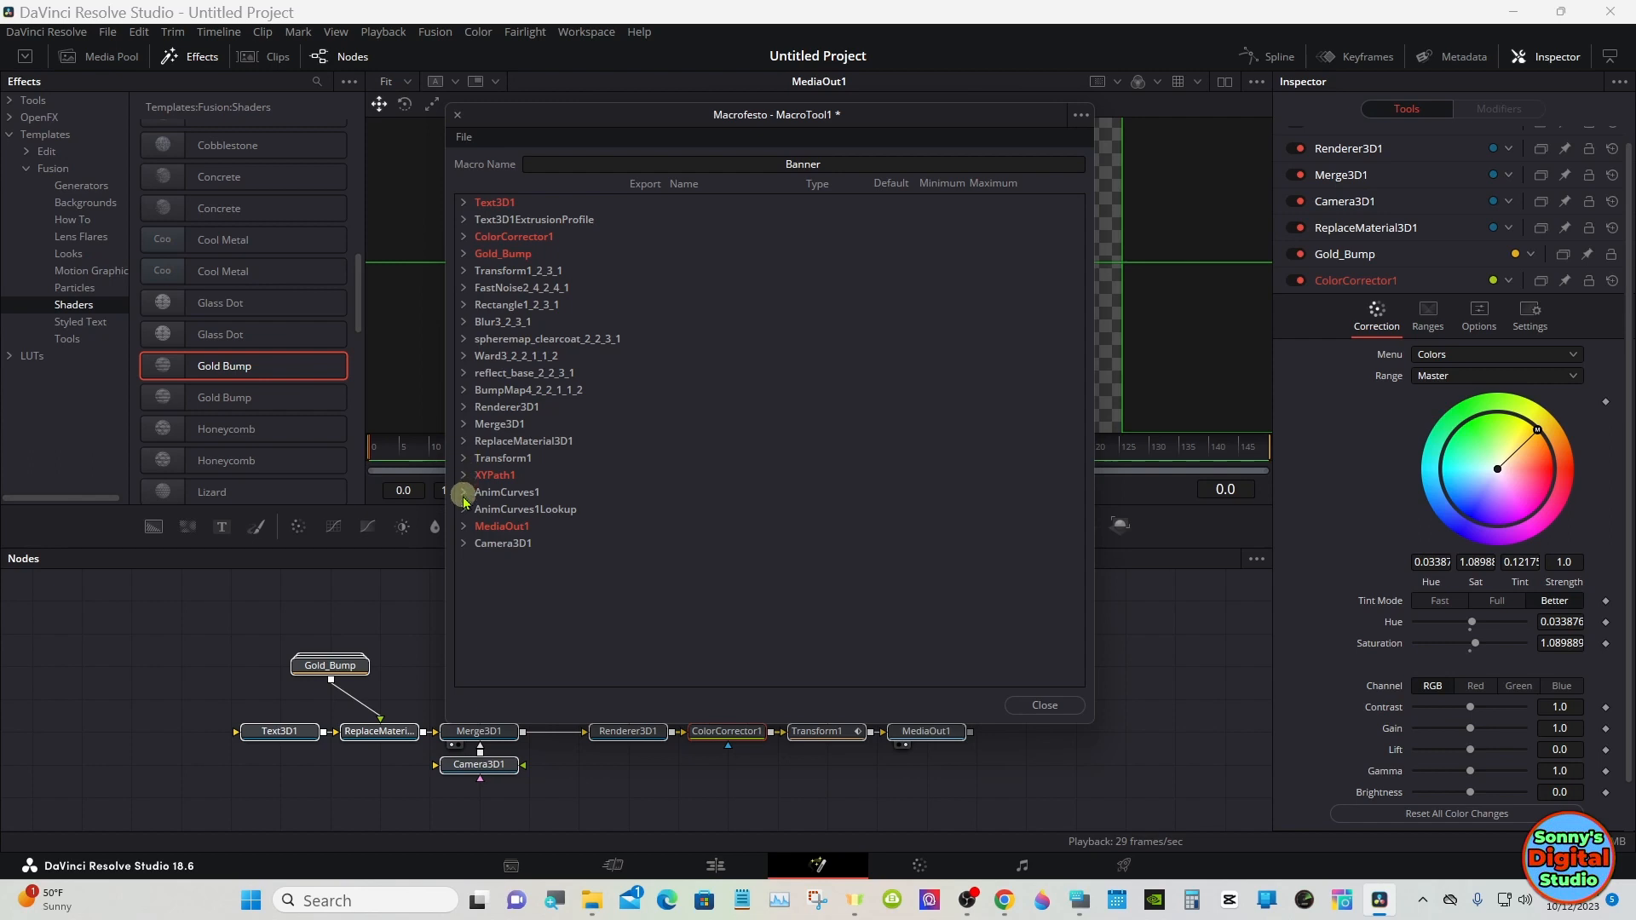
Export MediaOut1's Input alongside its Output and collapse the MediaOut1 group.
click(464, 525)
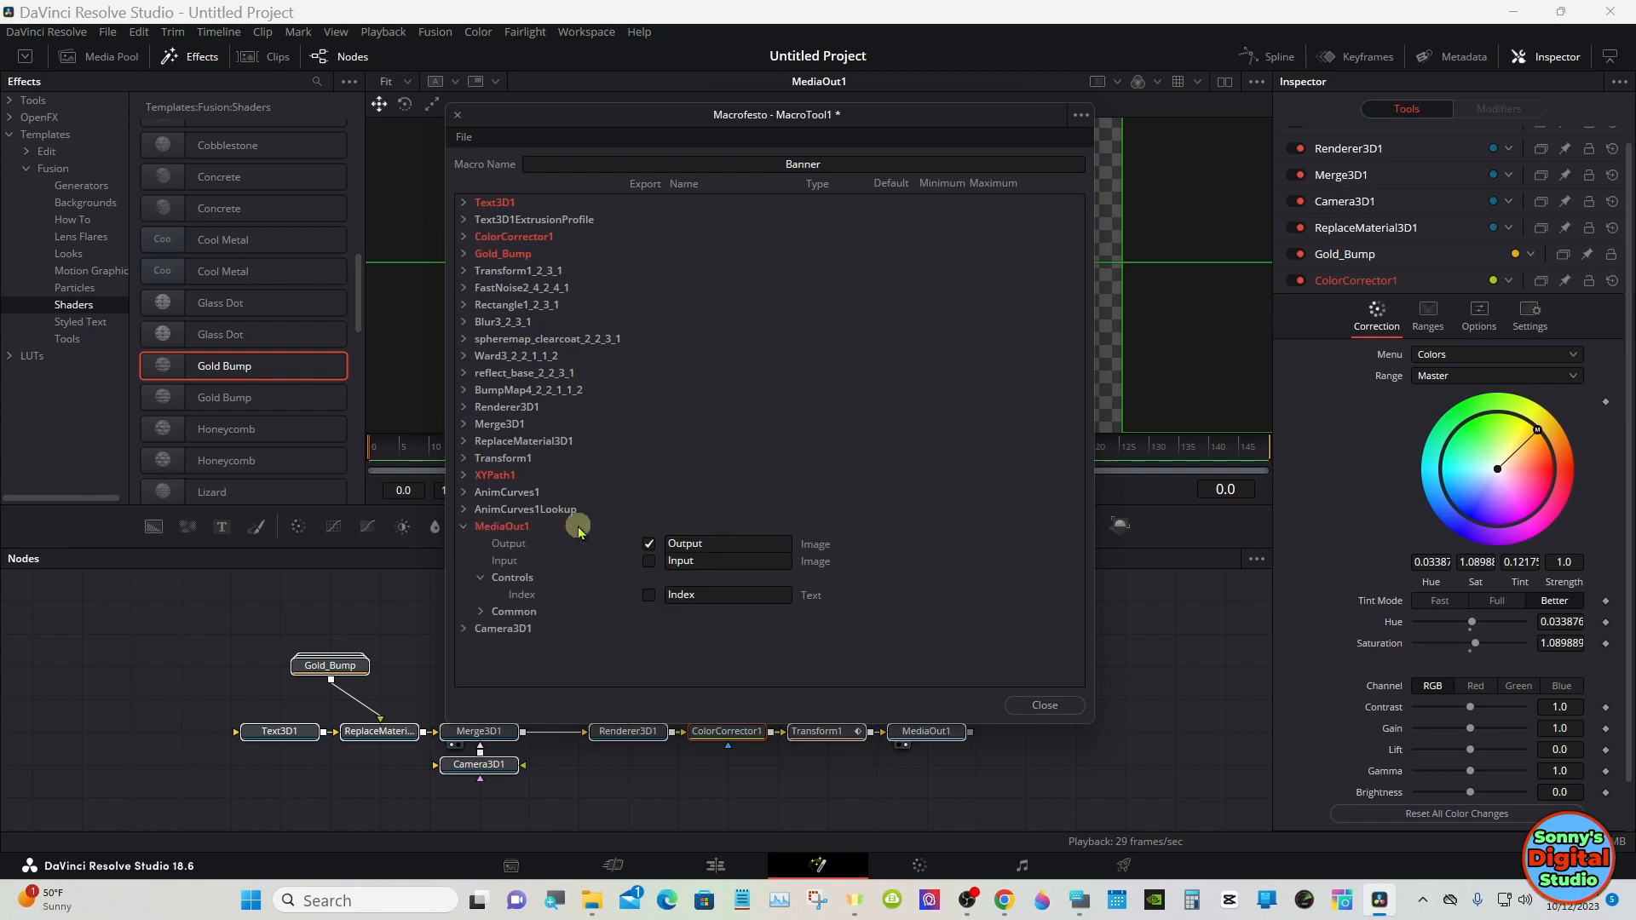
click(649, 560)
click(463, 526)
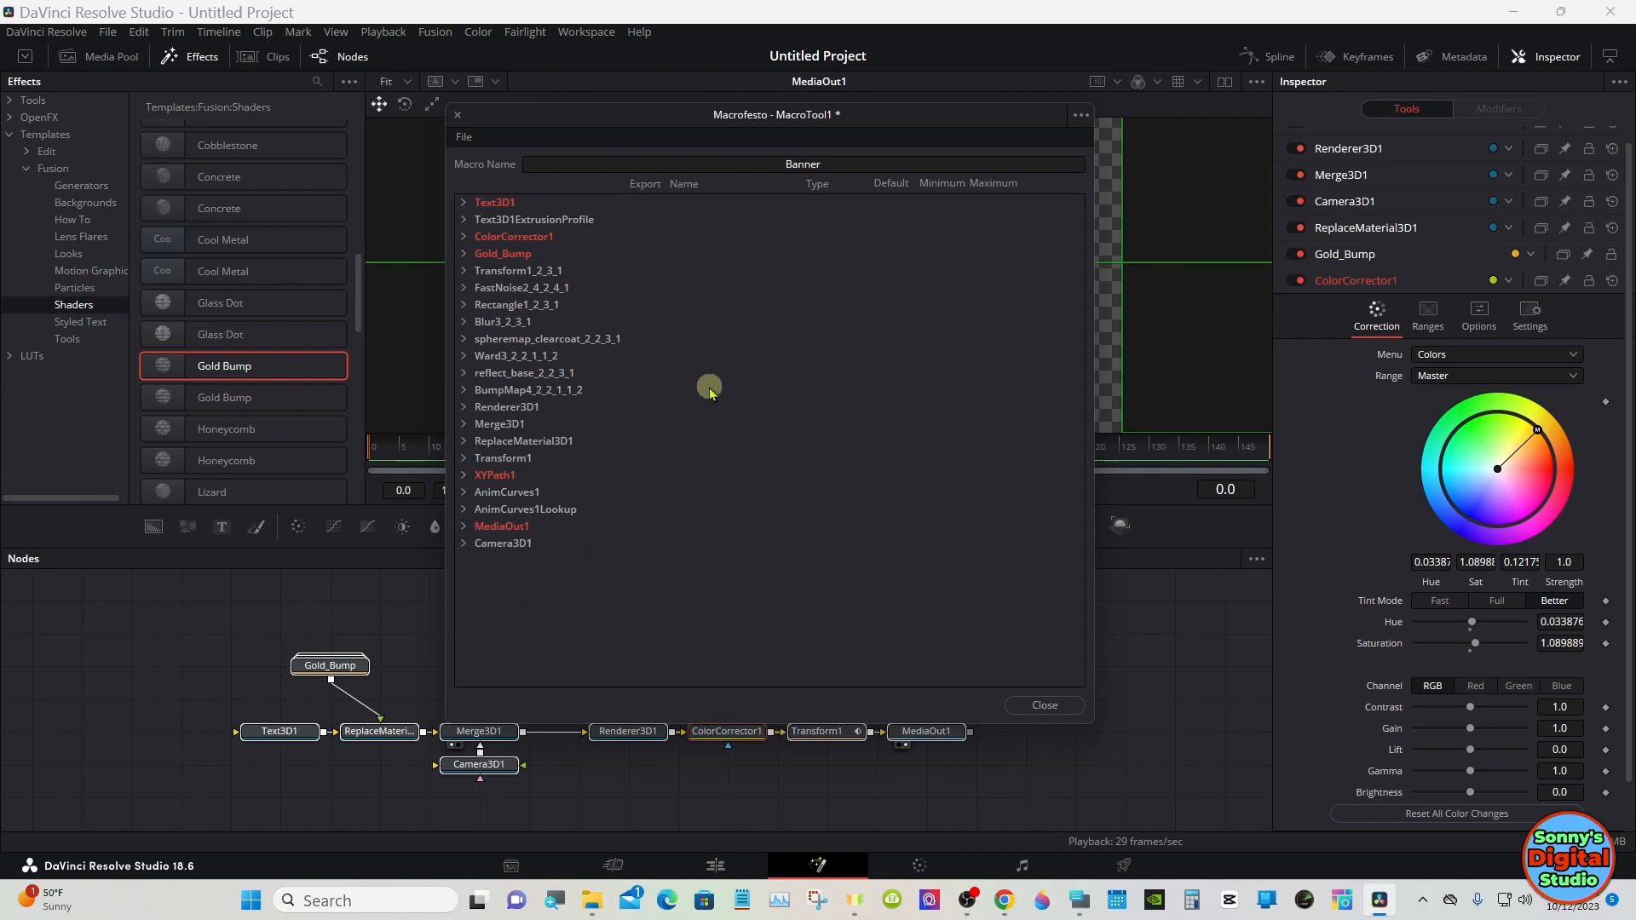
Save the Banner macro as a group in the Gold sub_btn folder under Videos, close the macro editor and deselect the nodes.
click(464, 138)
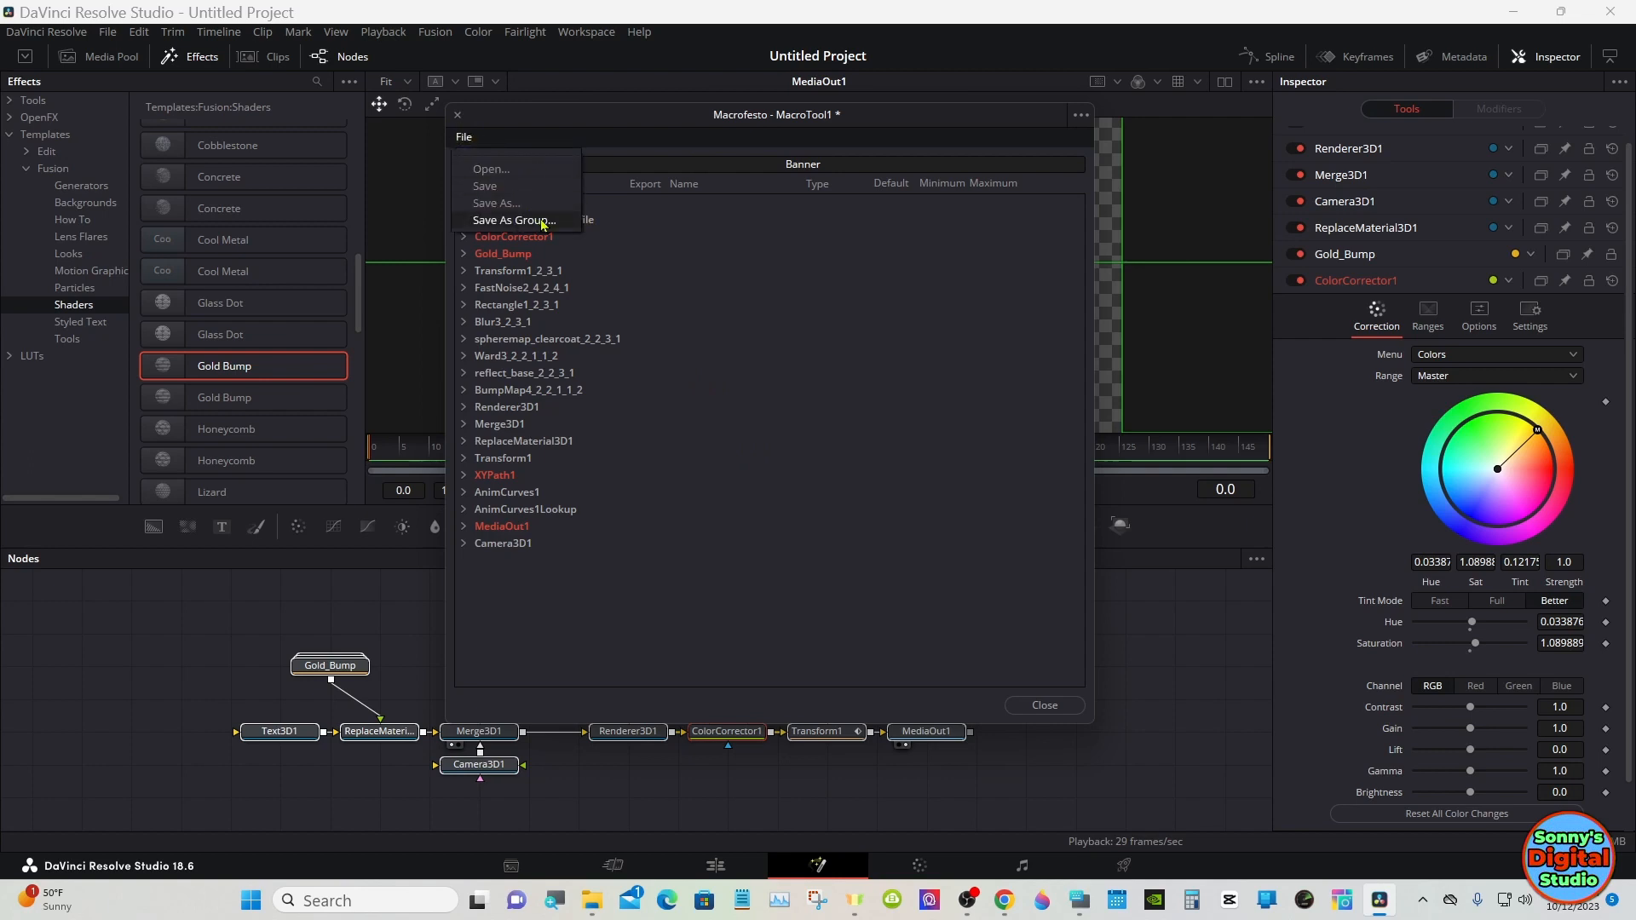
click(514, 221)
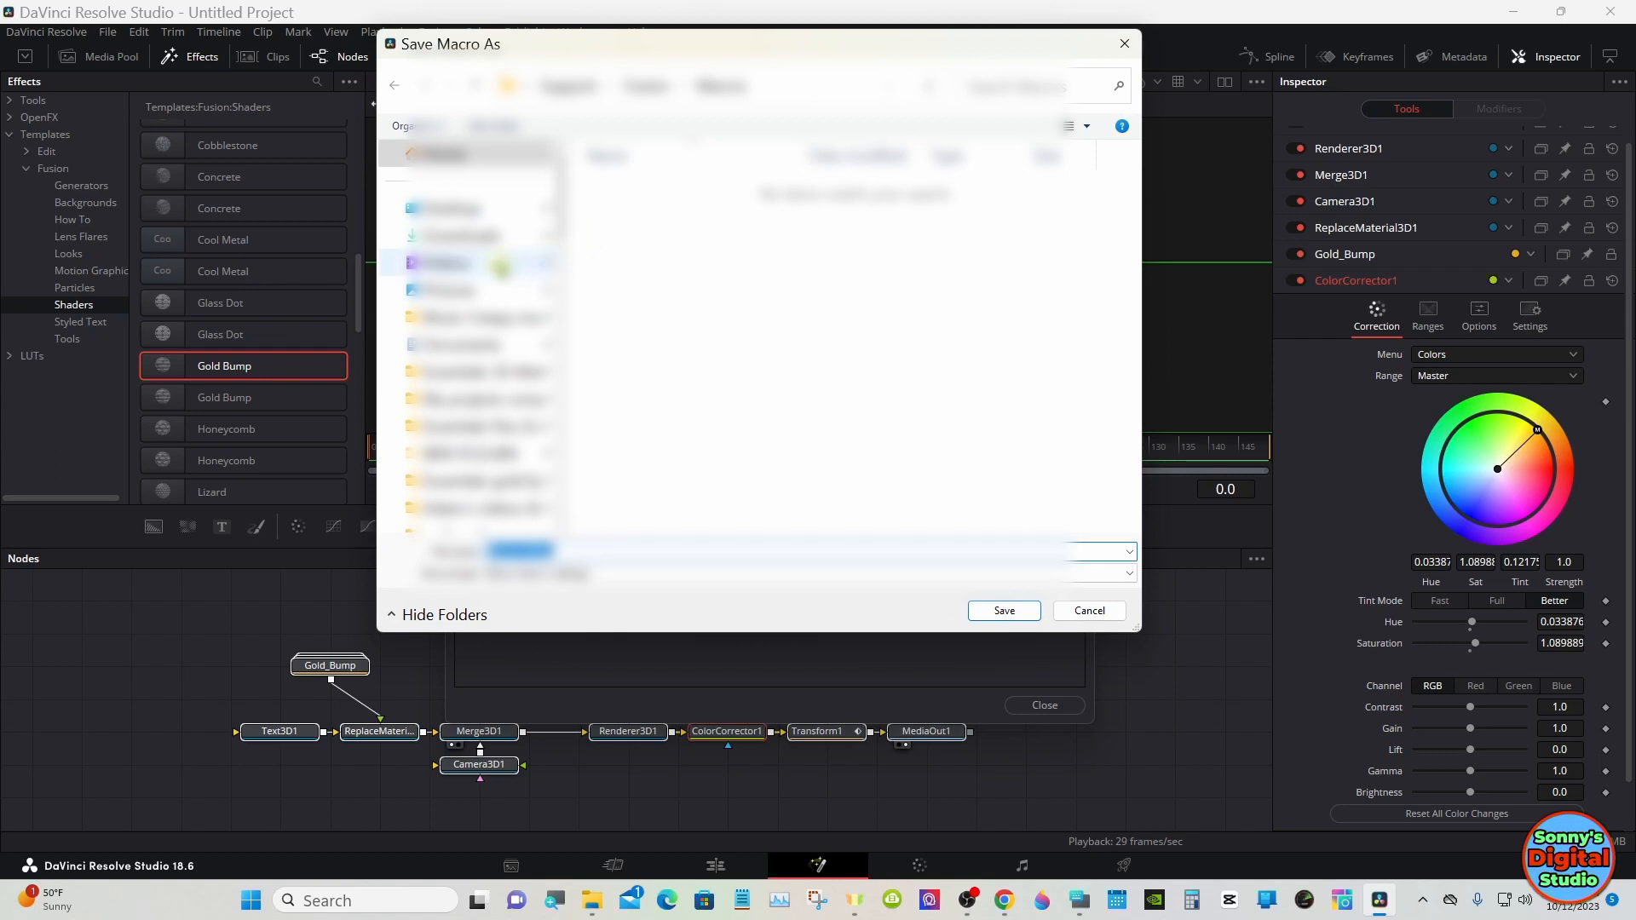
click(498, 264)
drag(1135, 219, 1135, 313)
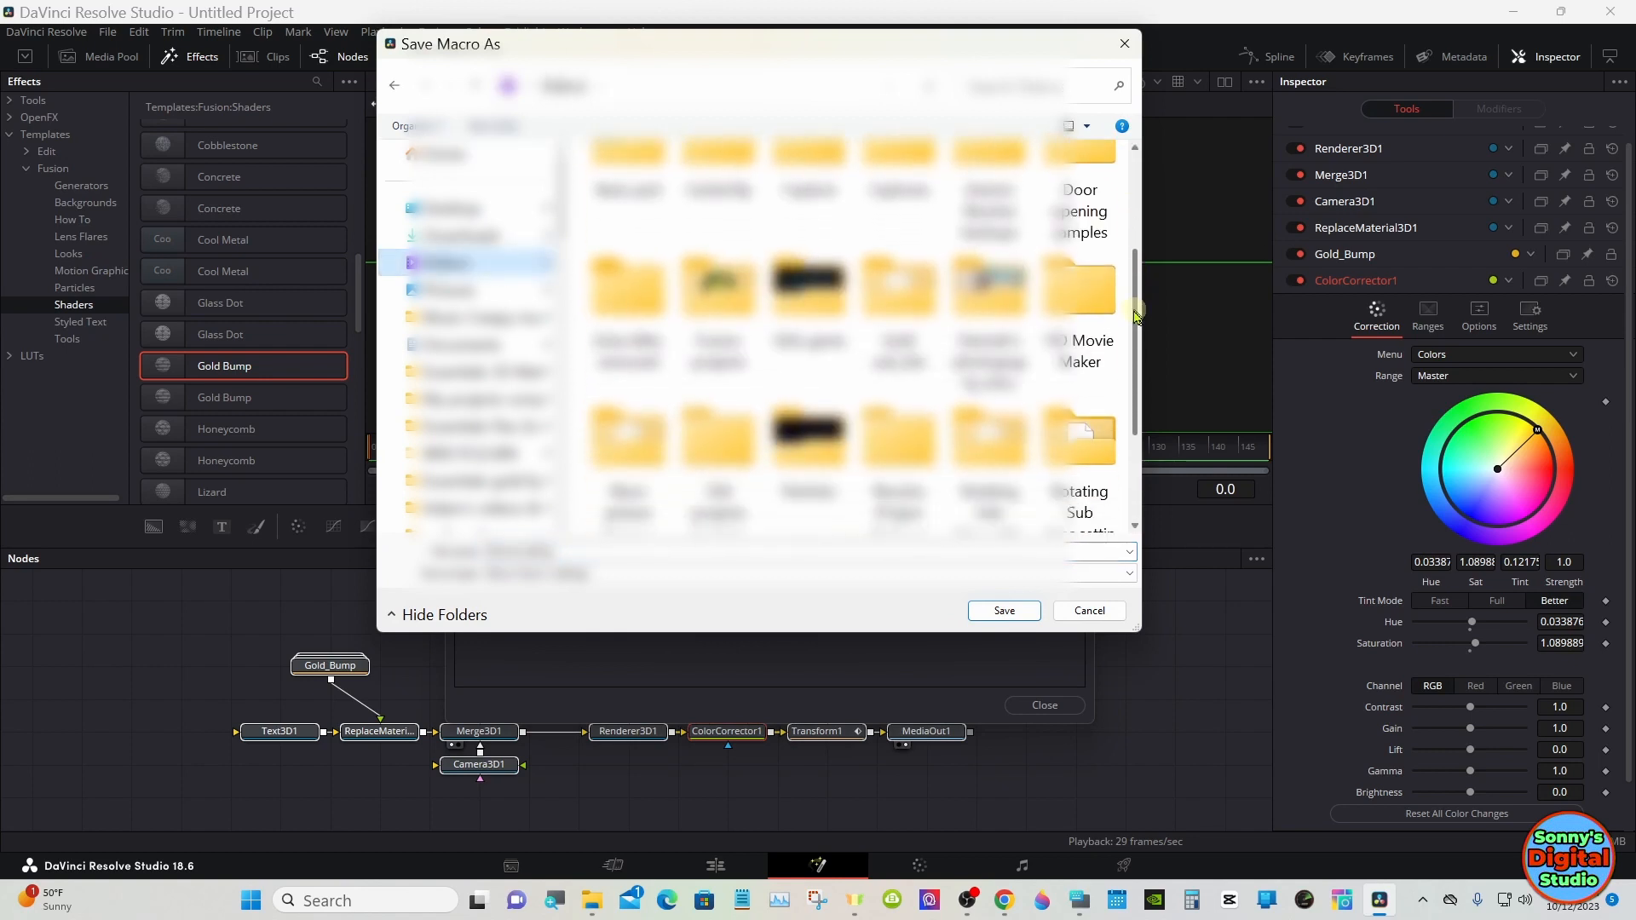
double_click(900, 293)
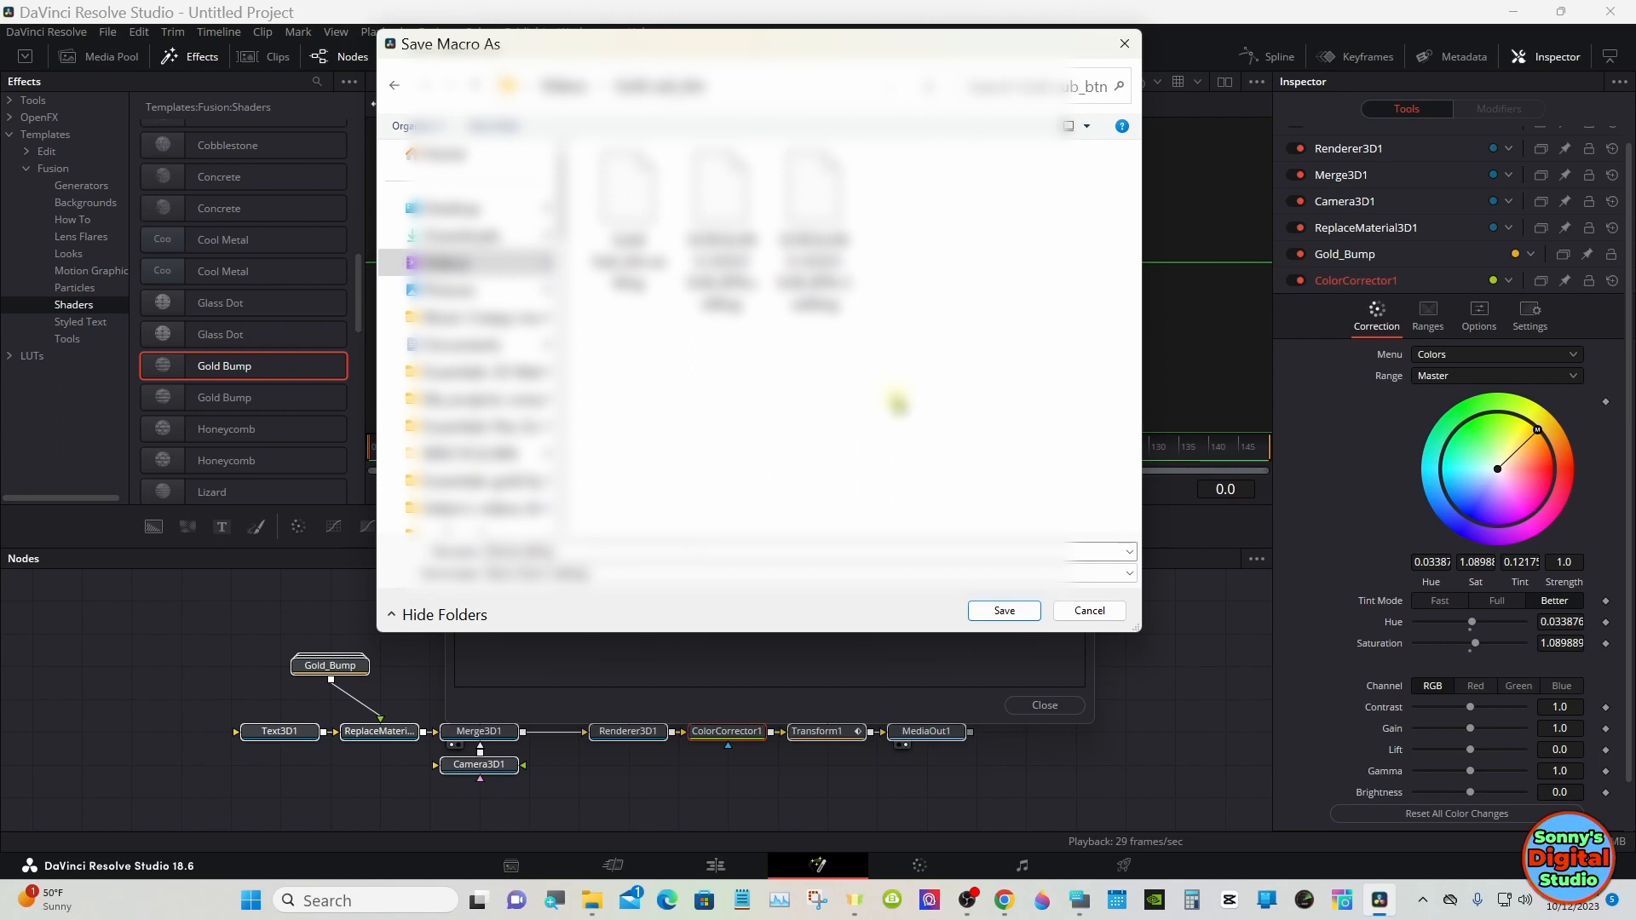
click(1004, 612)
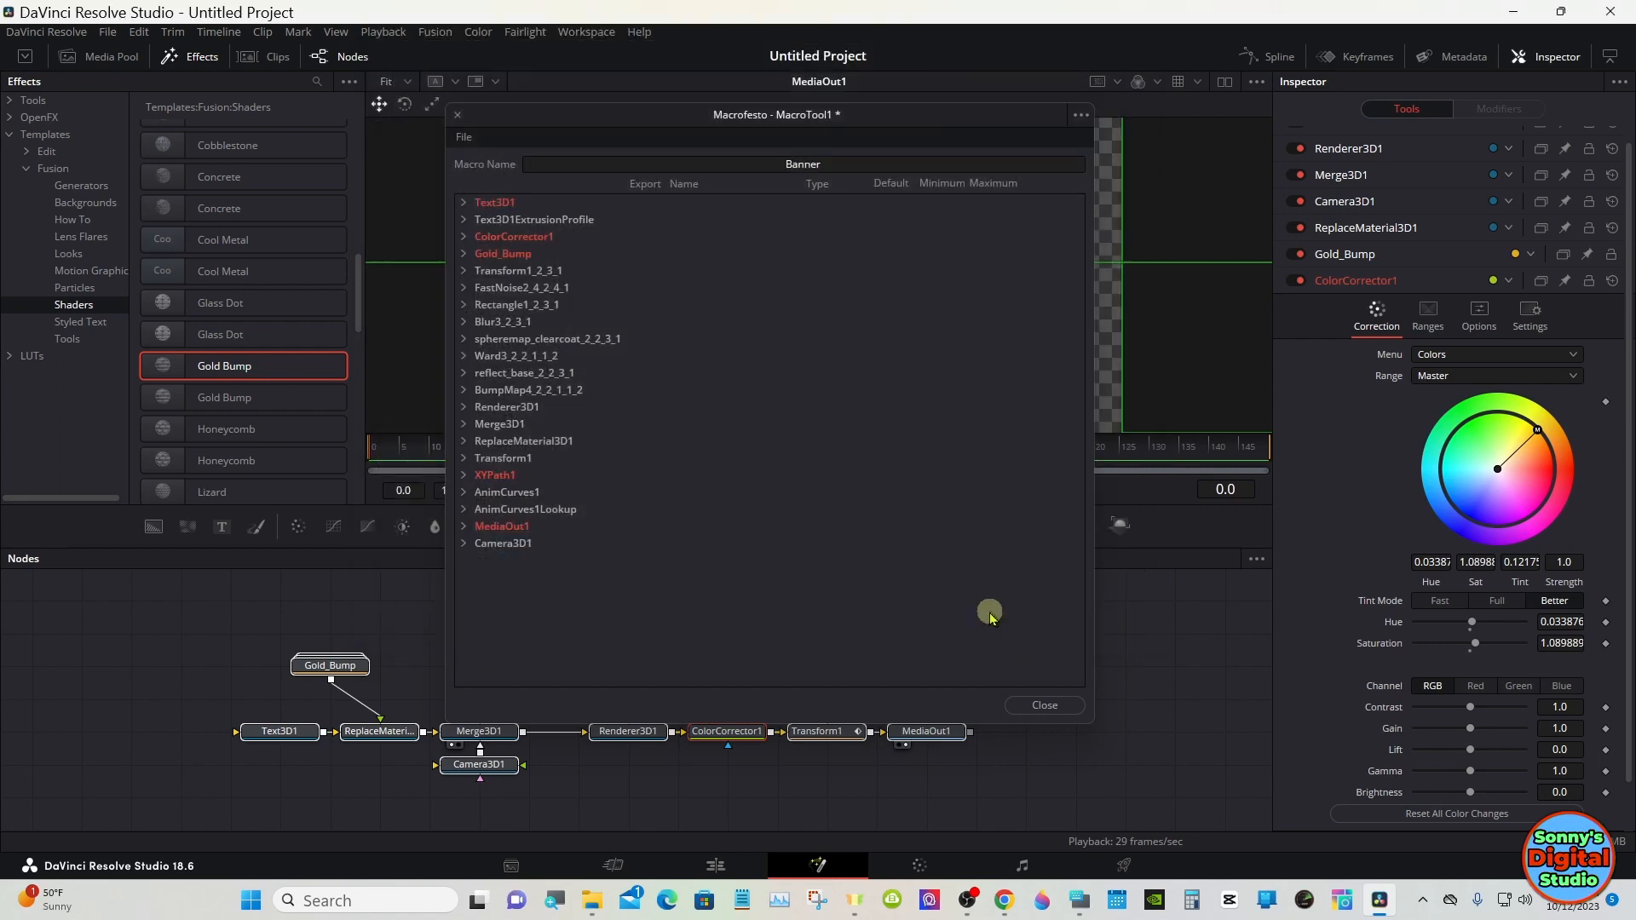
click(1029, 704)
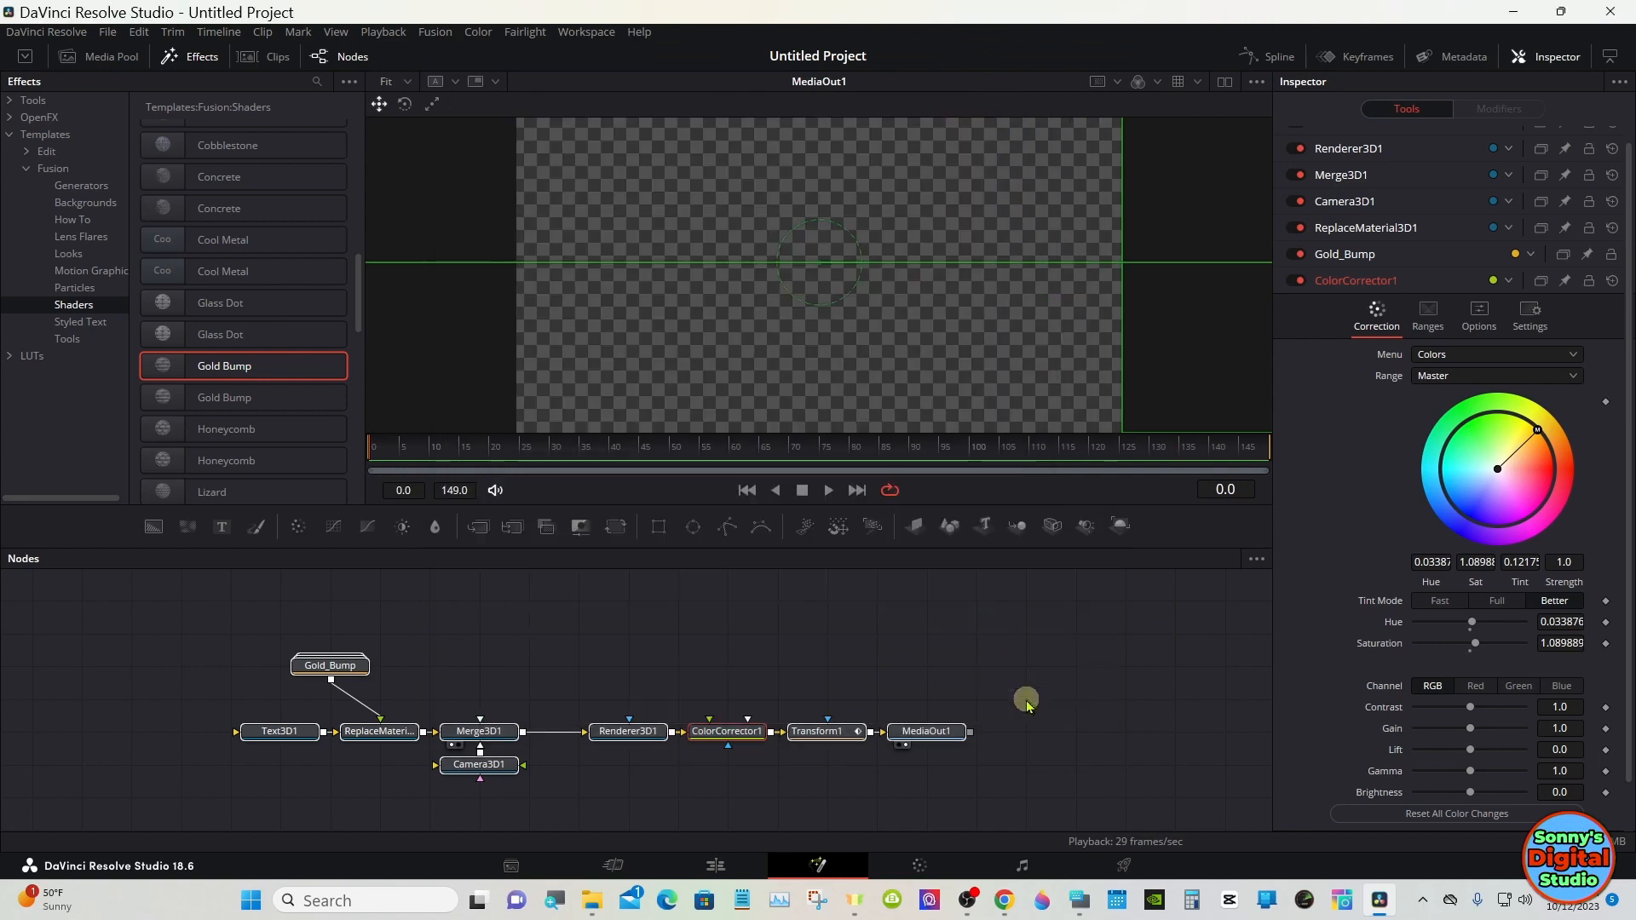
click(882, 684)
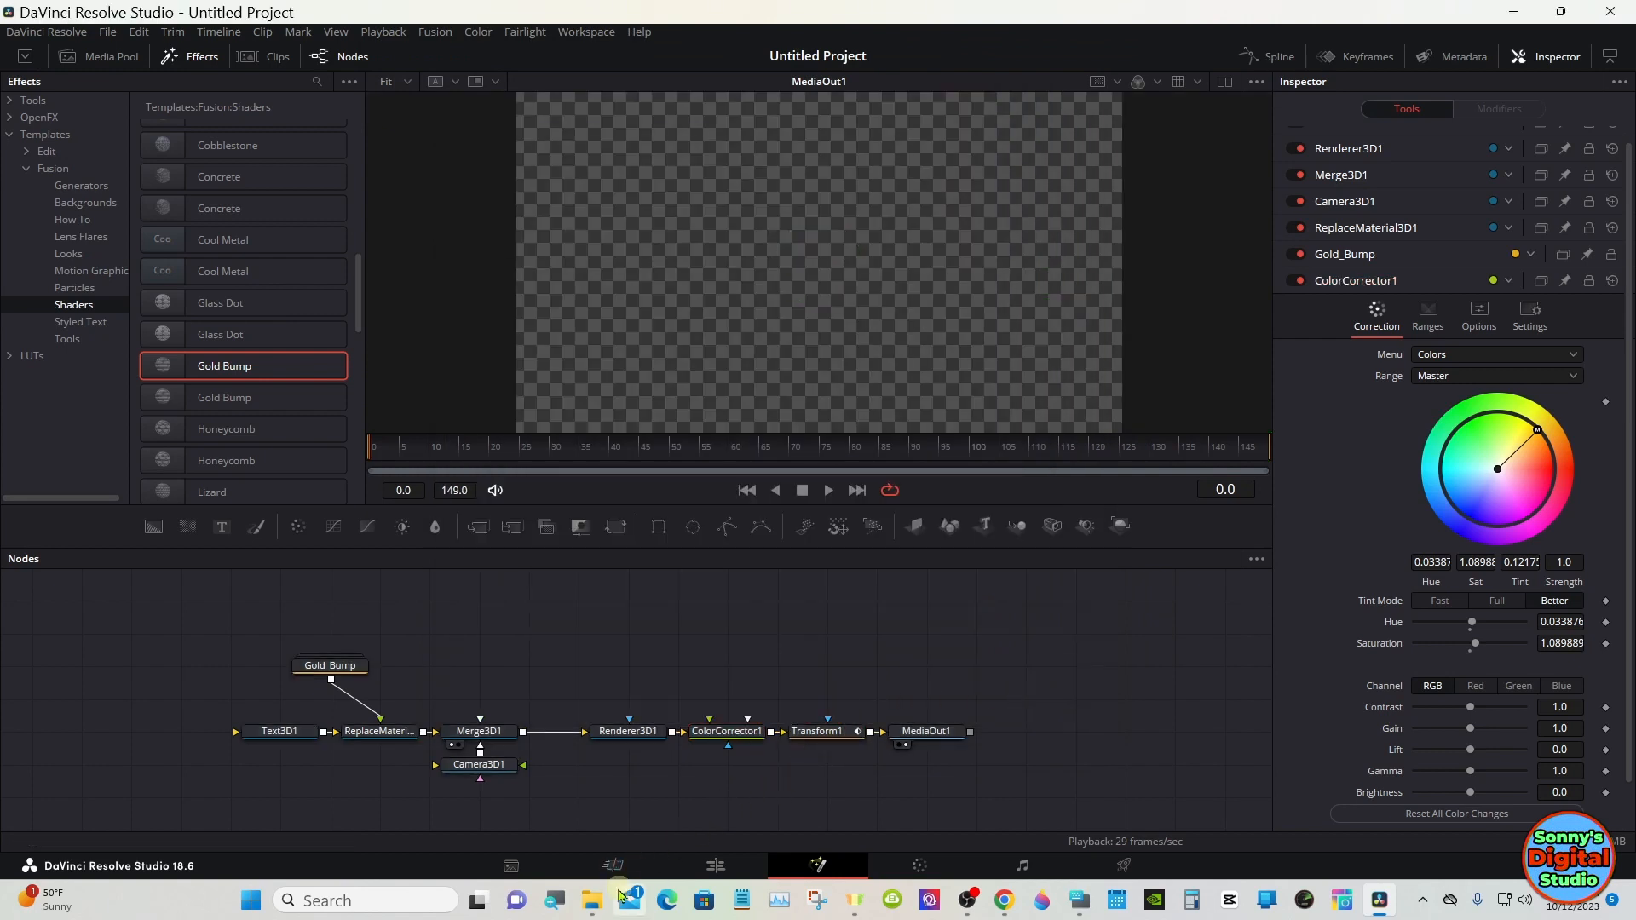
Show the Sonny's Titles folder from the Edit title templates in File Explorer.
click(26, 152)
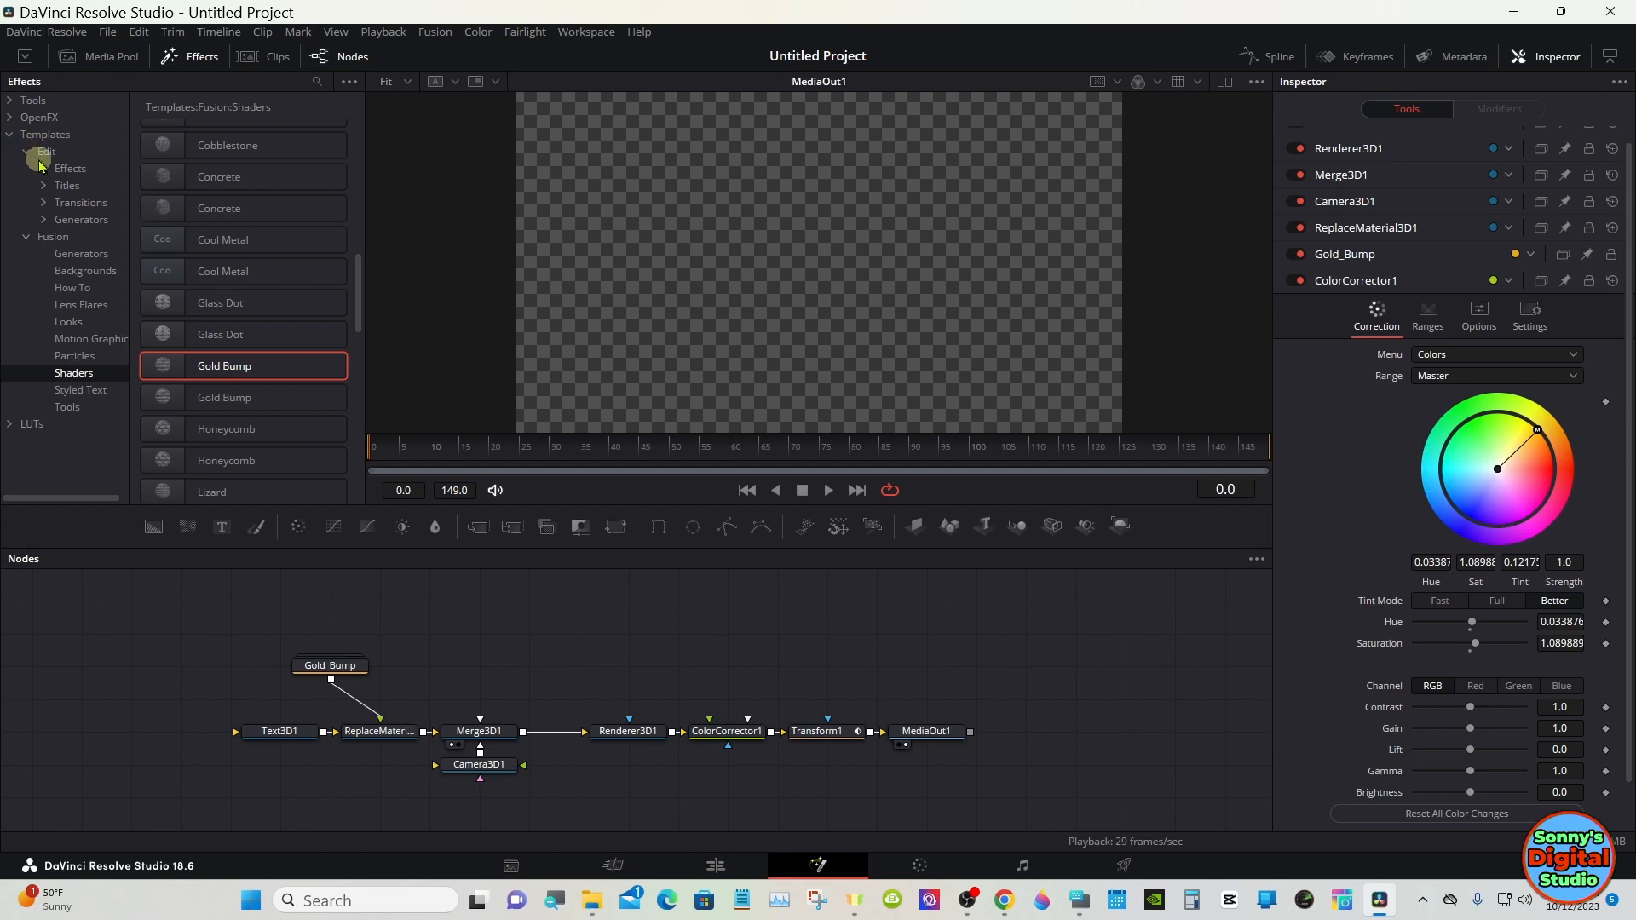
click(45, 185)
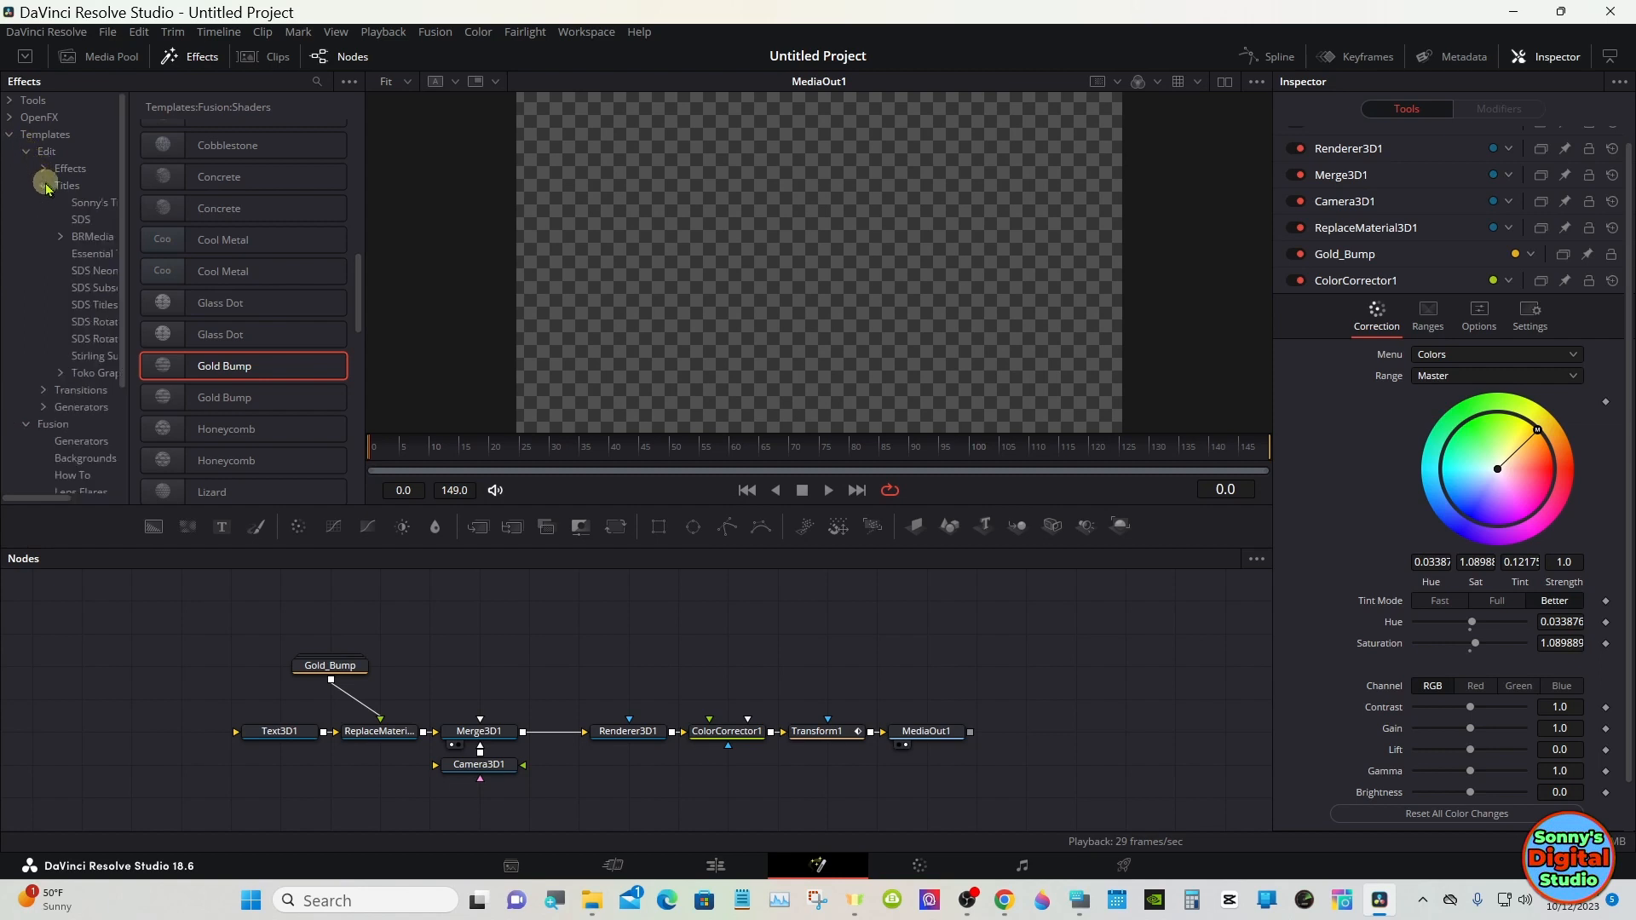
right_click(98, 207)
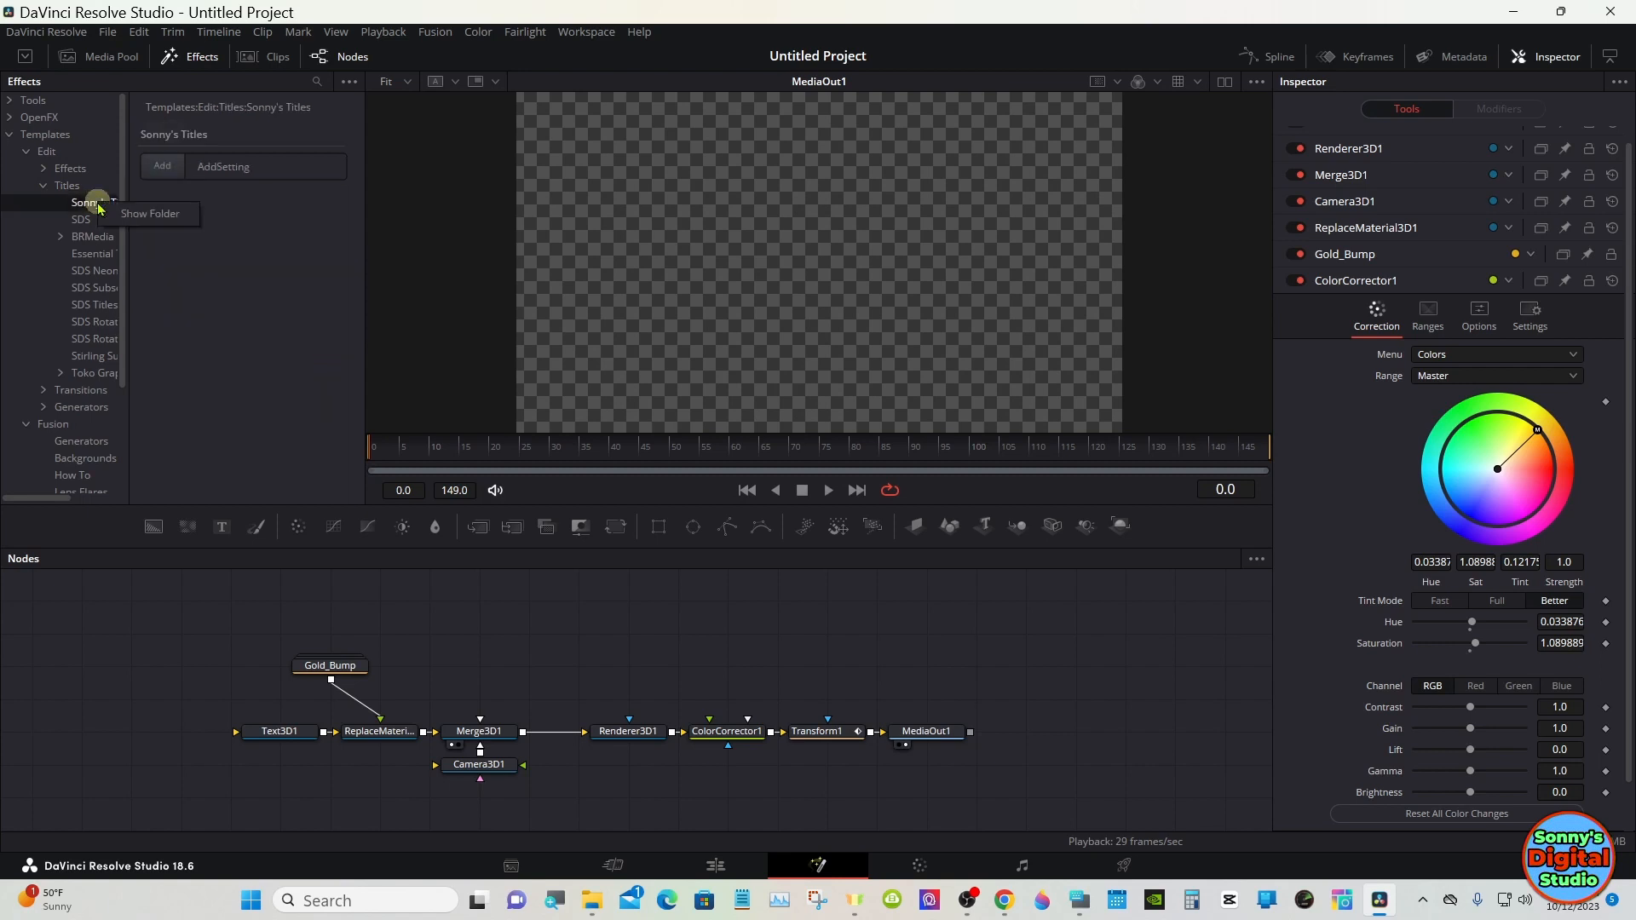
click(143, 222)
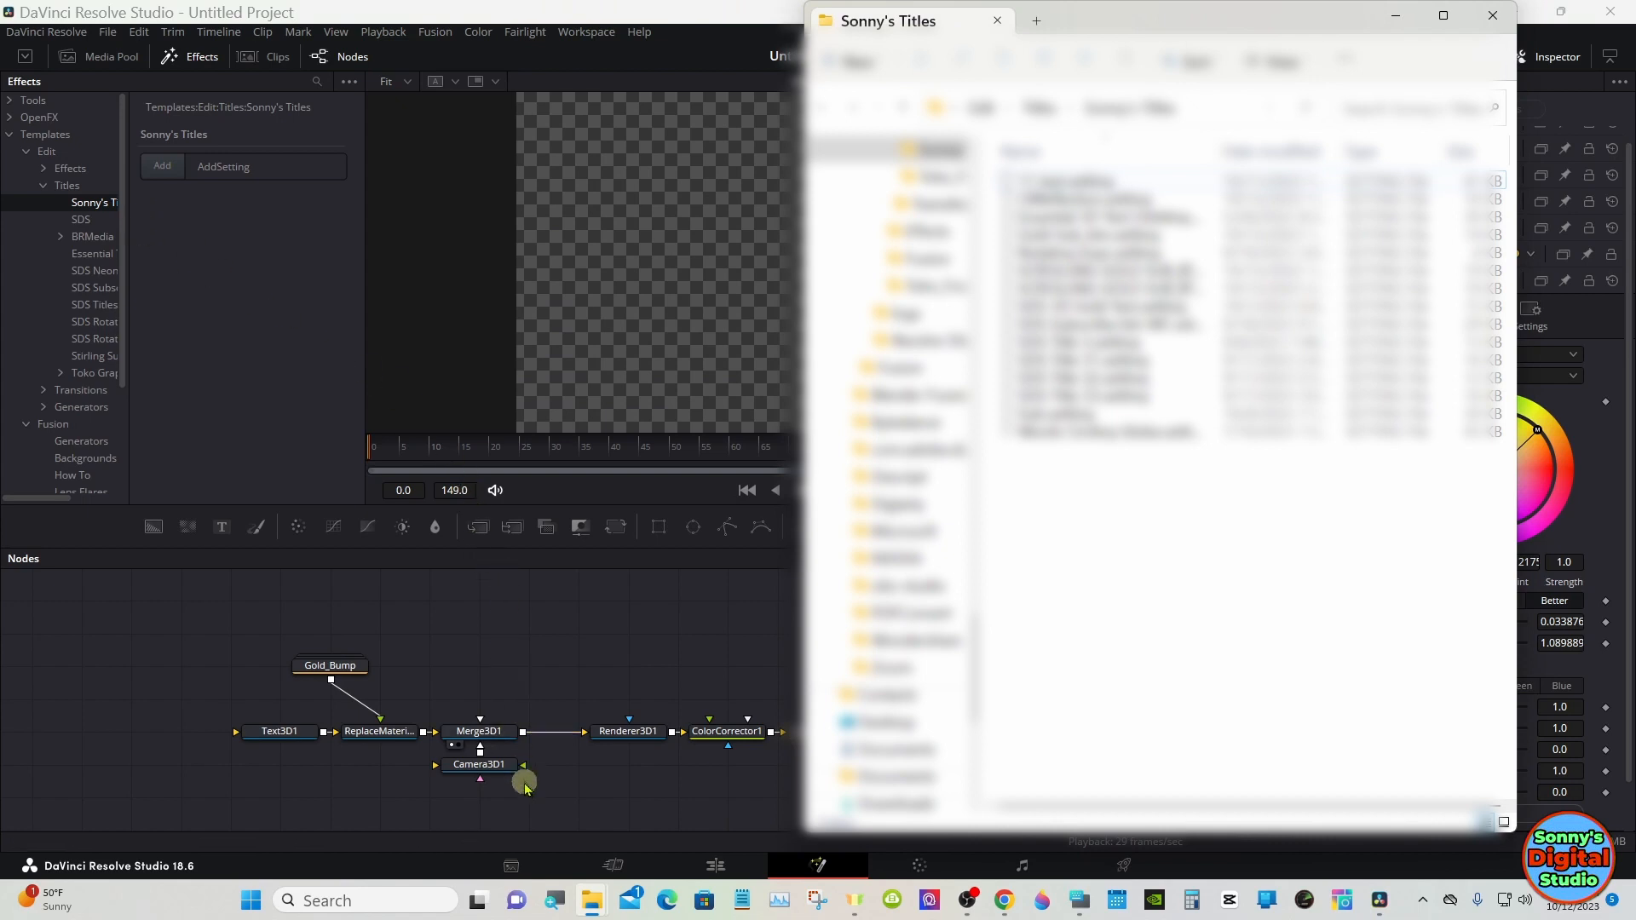
Copy the Banner setting file from the Gold sub_btn folder in File Explorer and minimize that folder window.
click(589, 897)
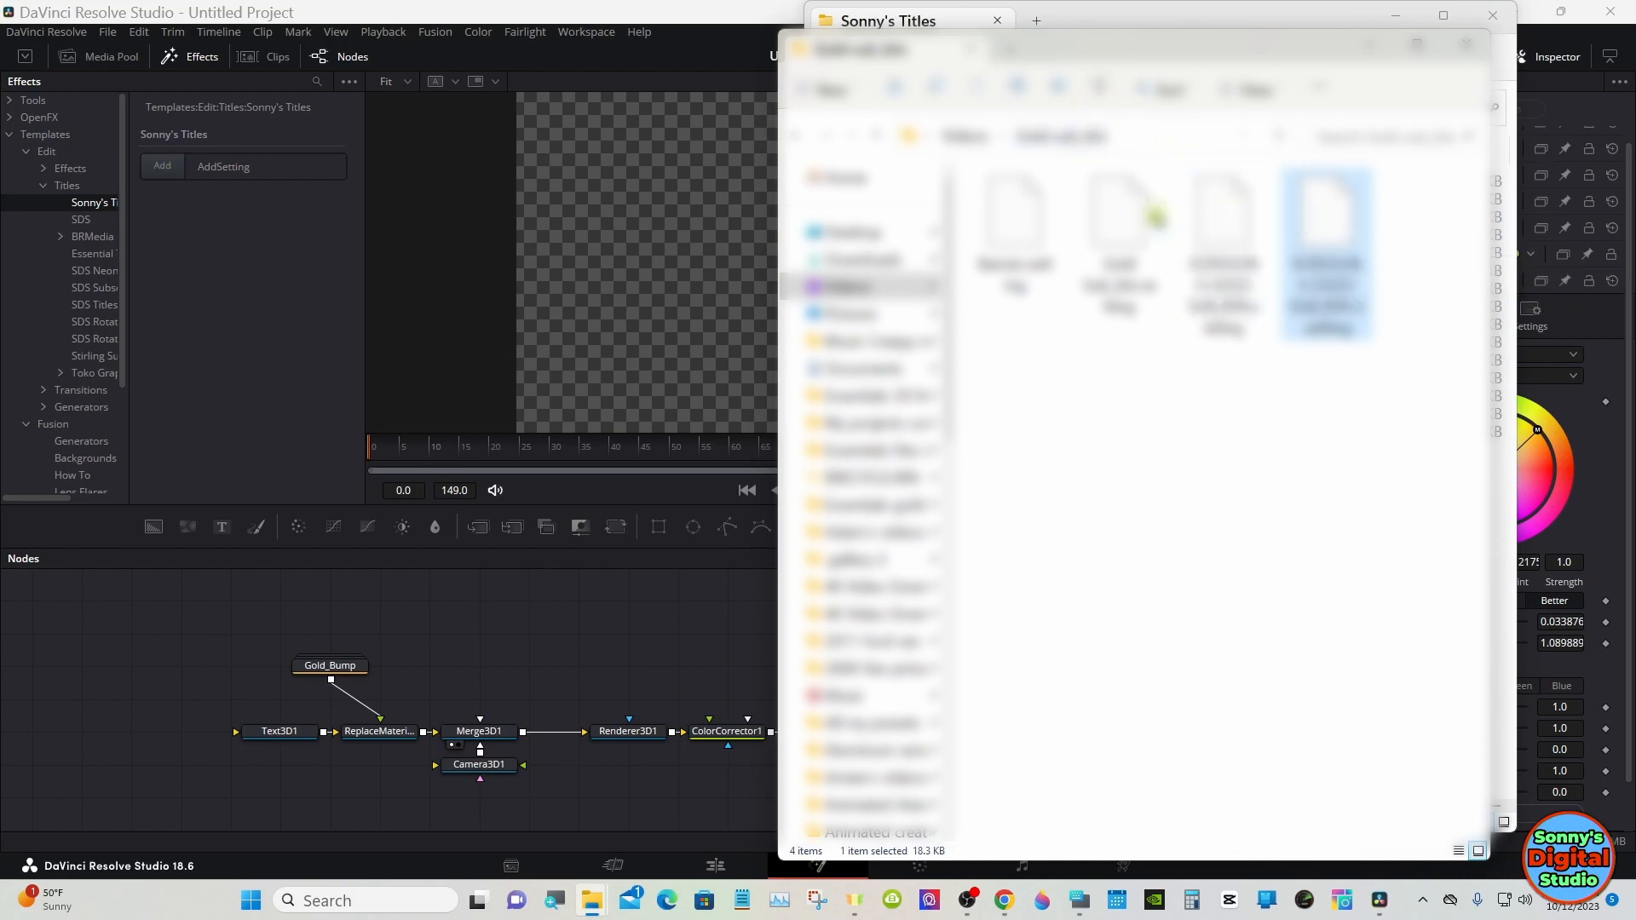
click(1037, 218)
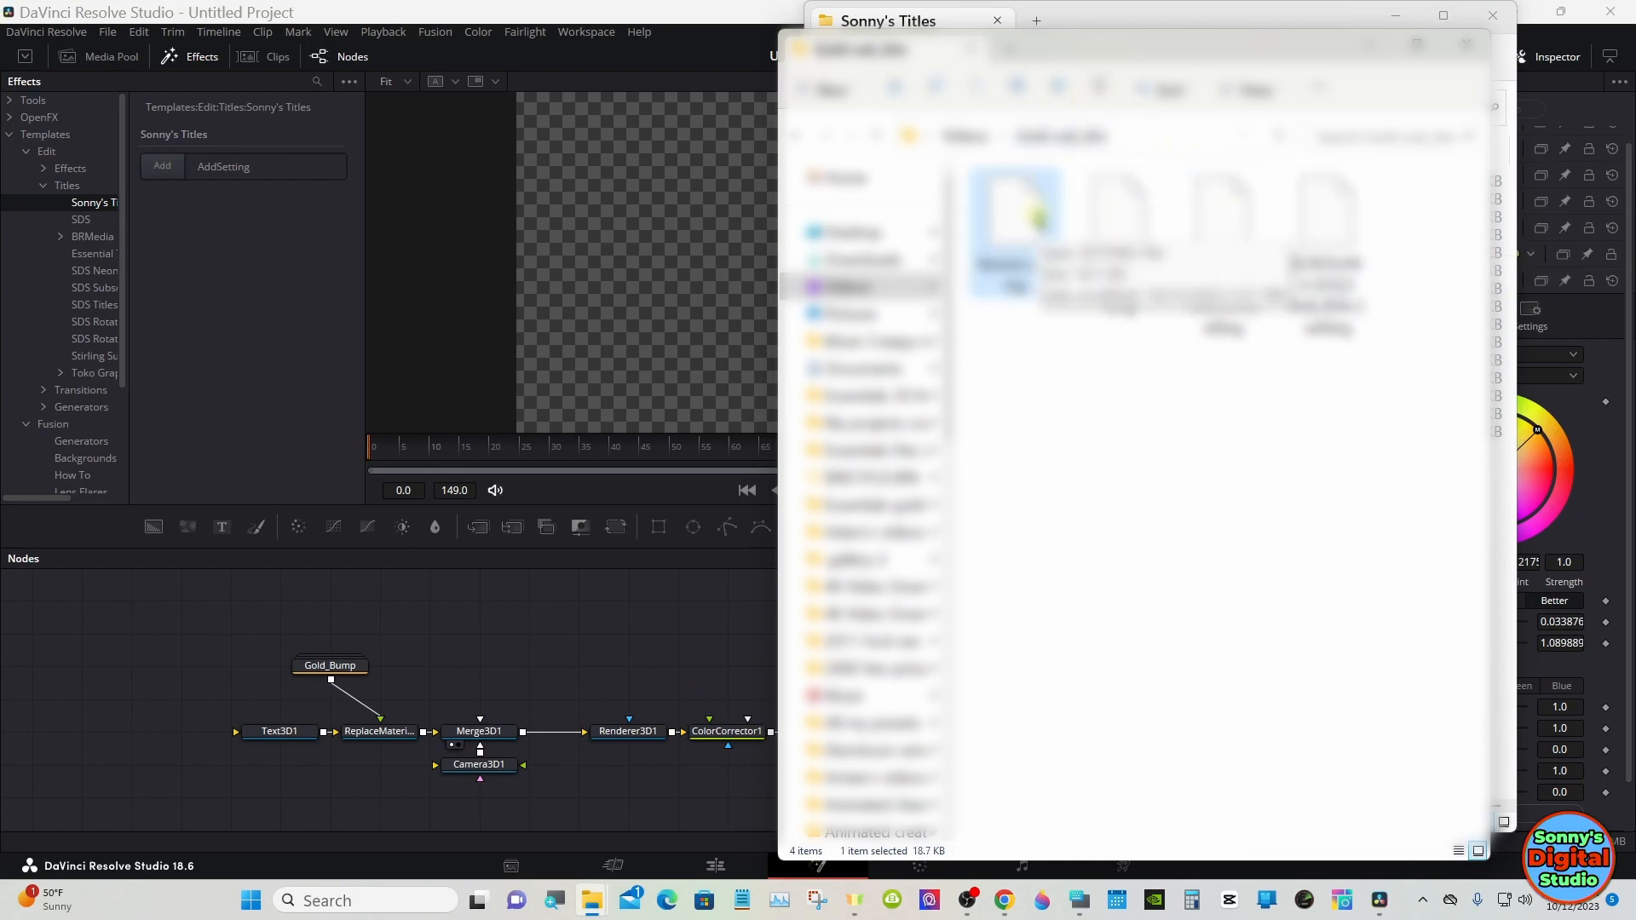
right_click(1038, 219)
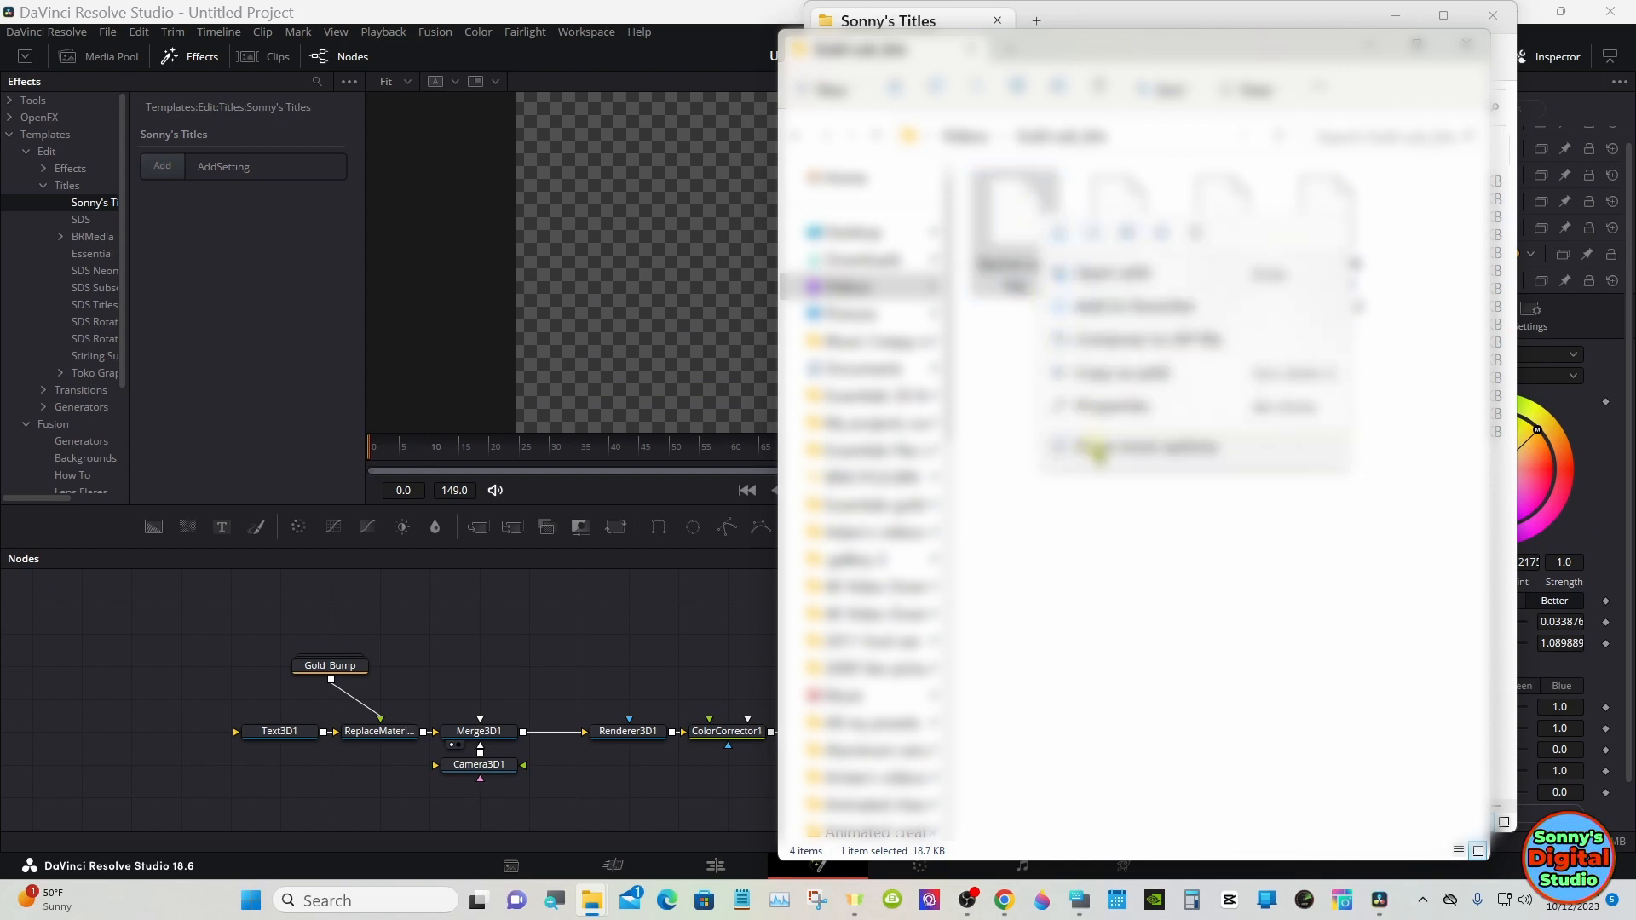
click(1086, 447)
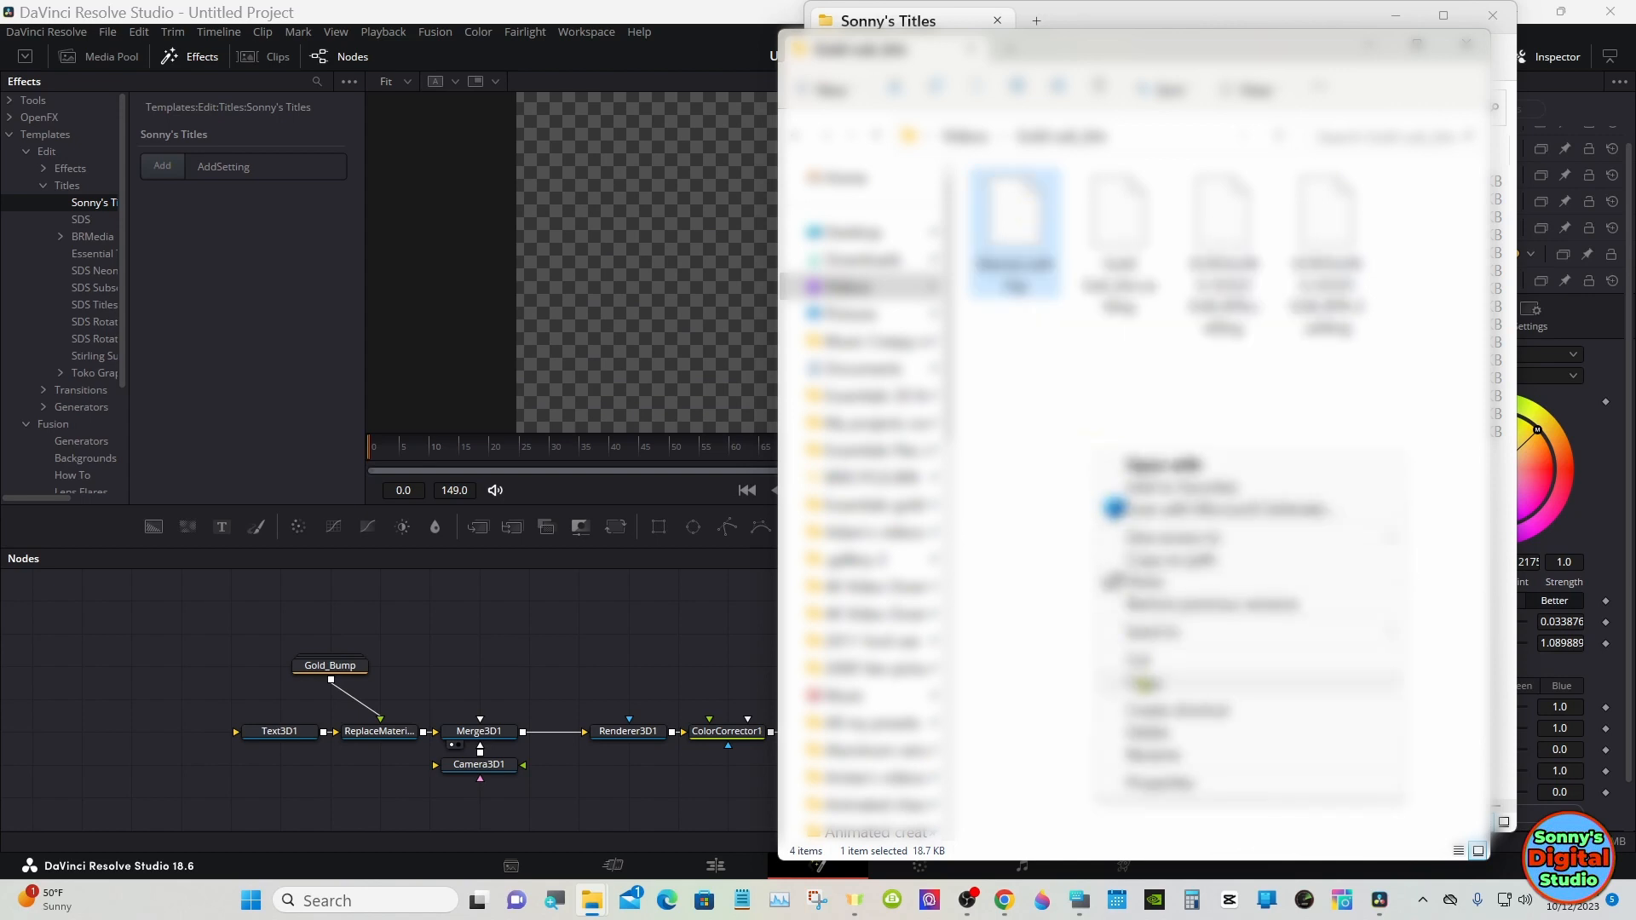
click(1154, 680)
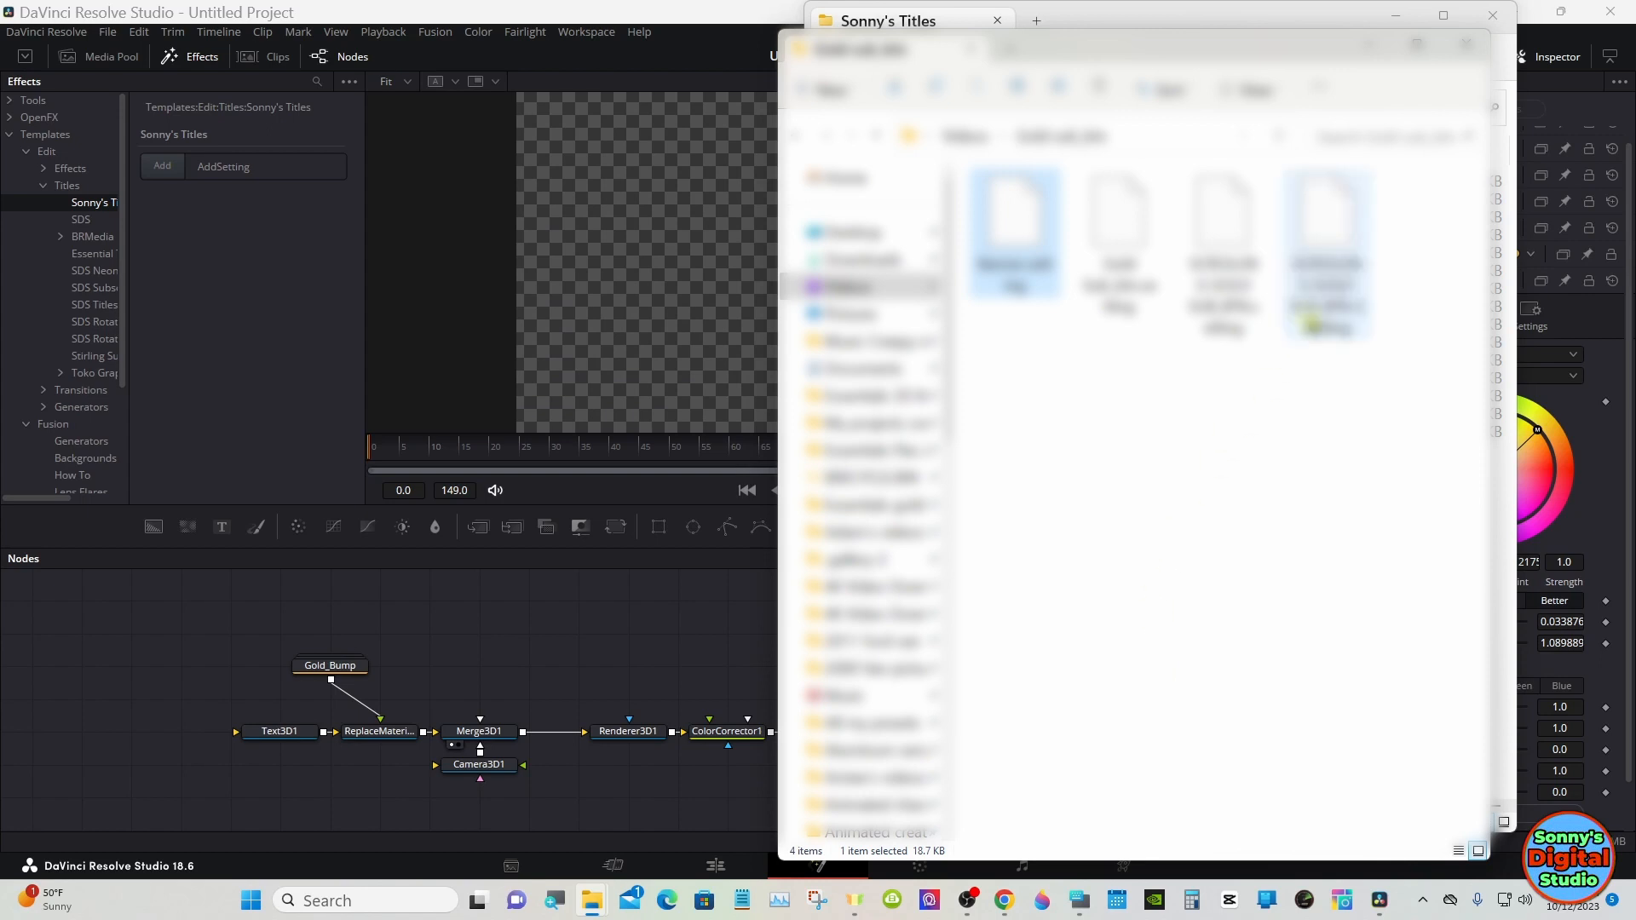
click(1370, 45)
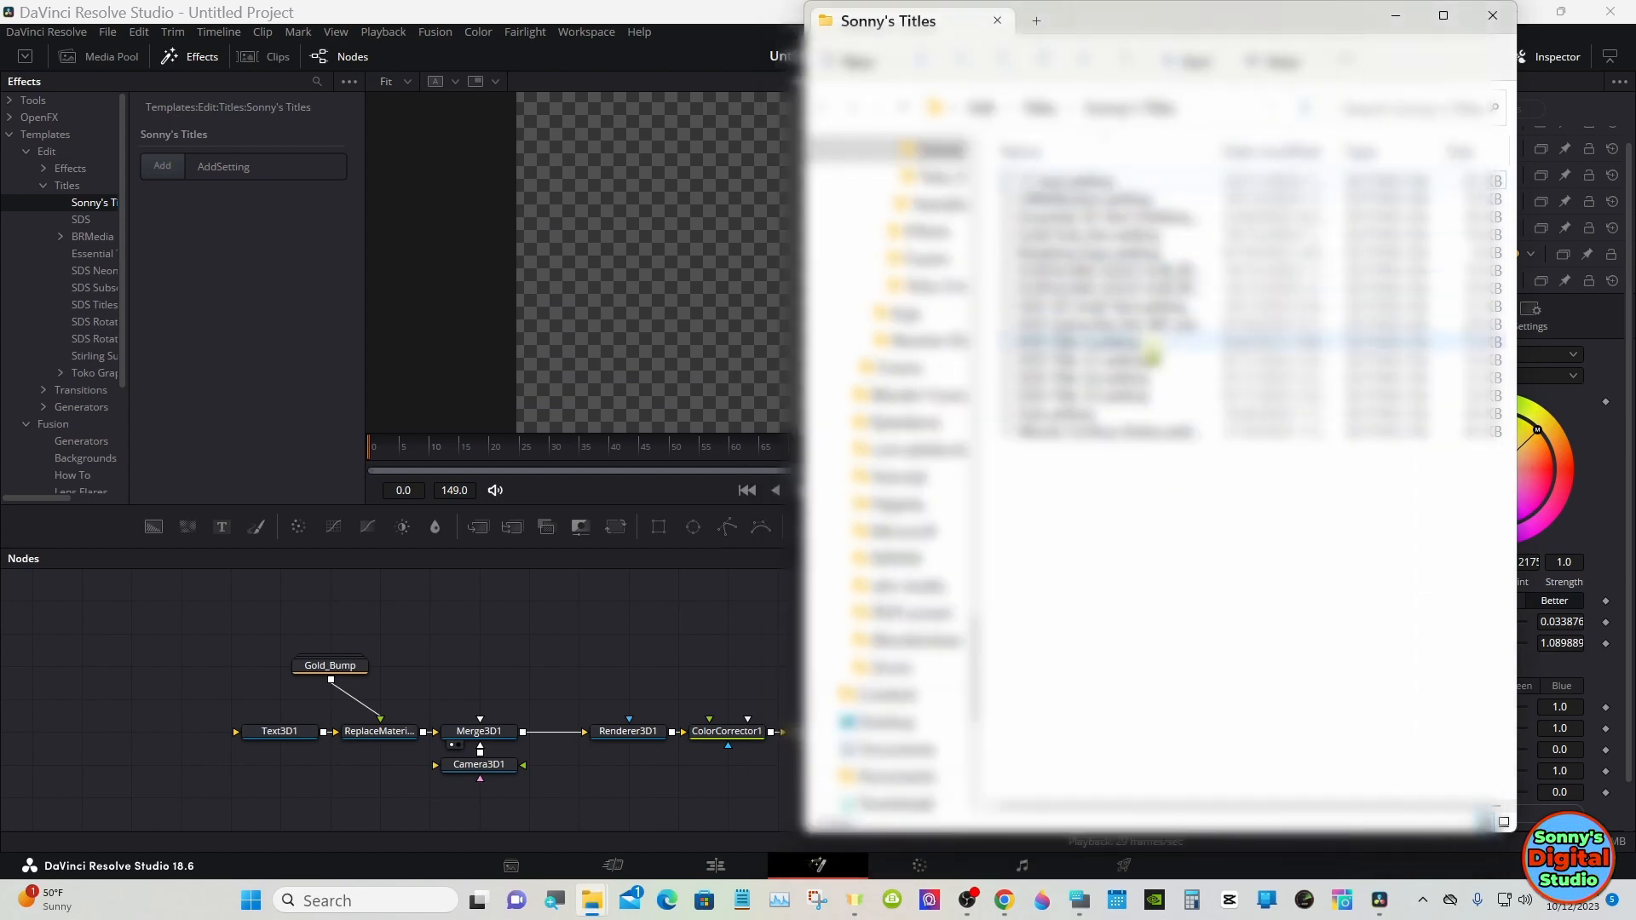
Paste the Banner setting file into the Sonny's Titles folder and return to DaVinci Resolve.
right_click(1121, 469)
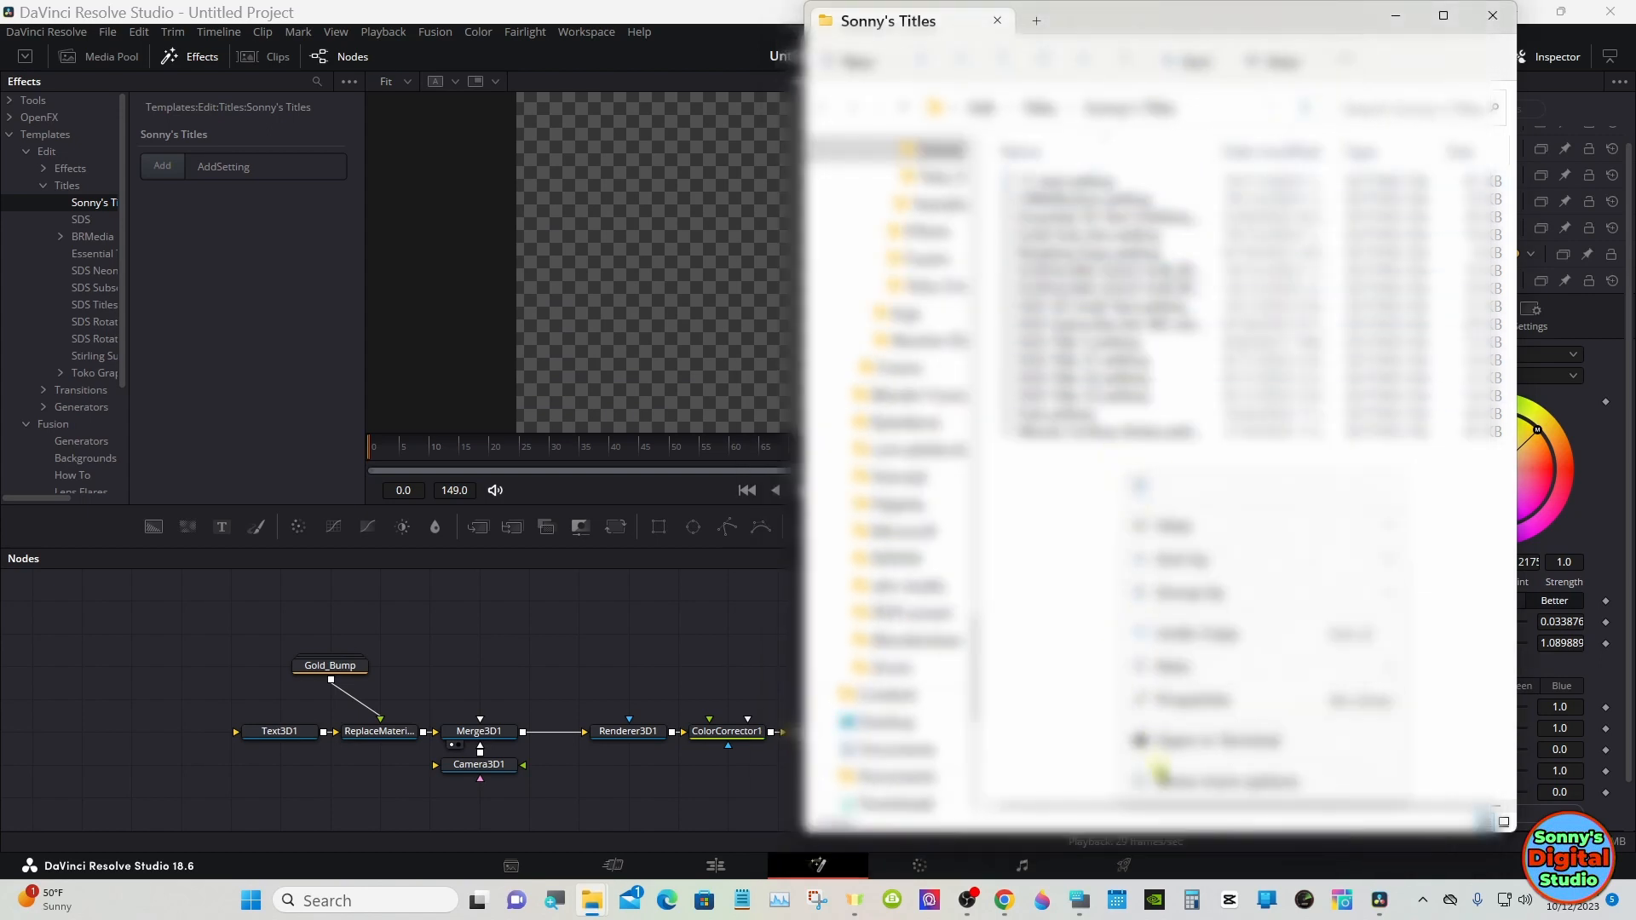
click(1162, 780)
click(1197, 608)
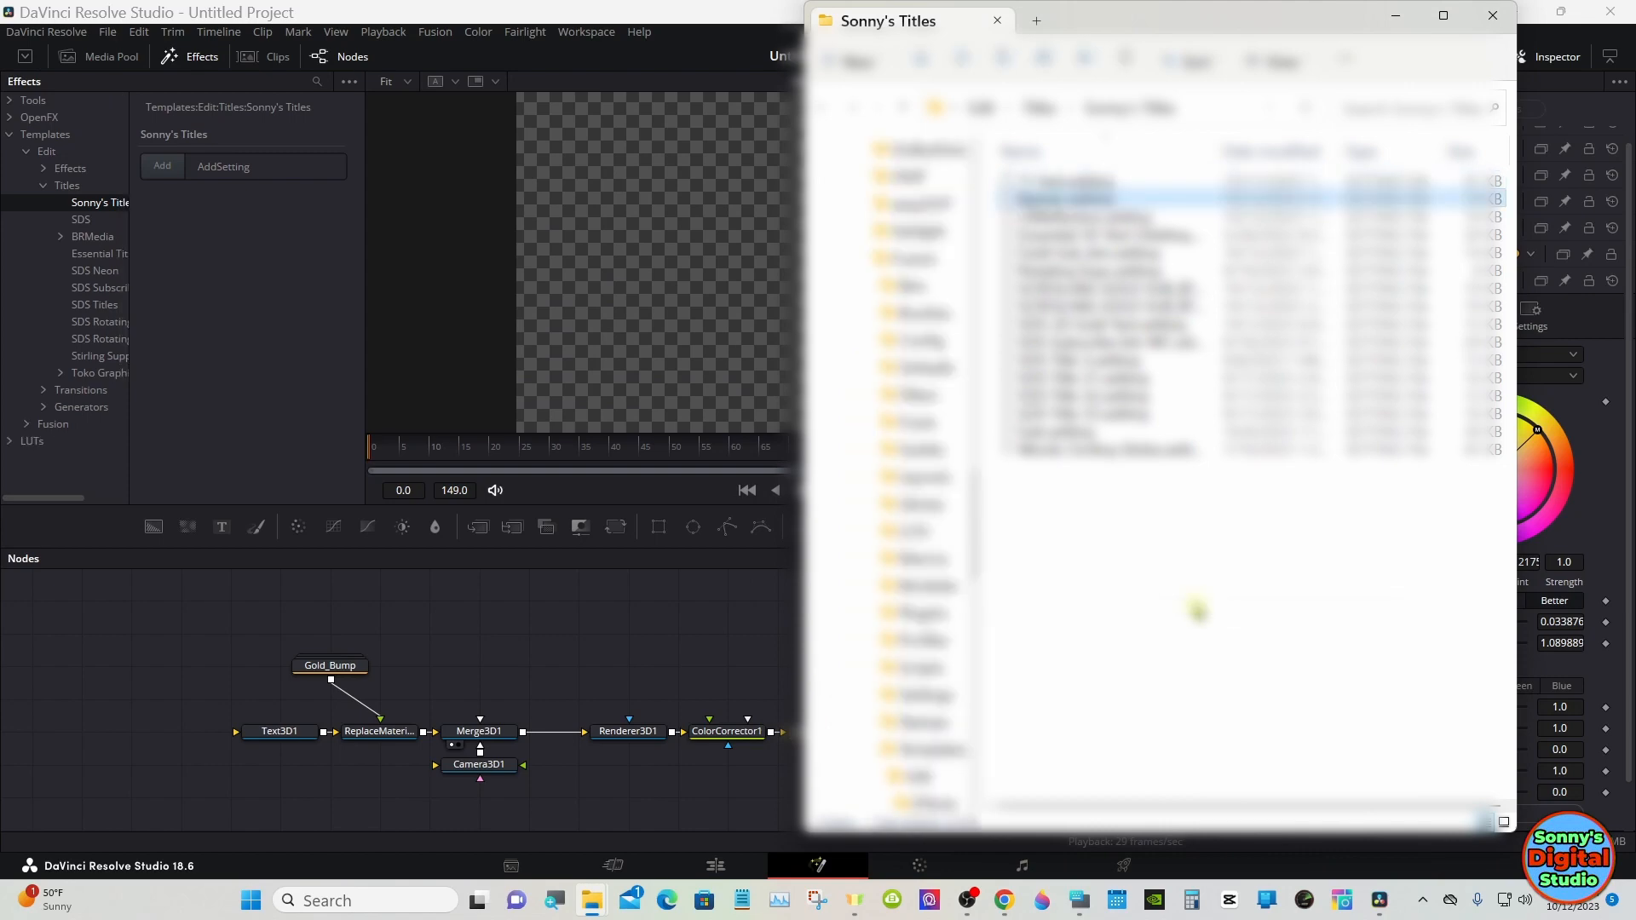
click(1396, 15)
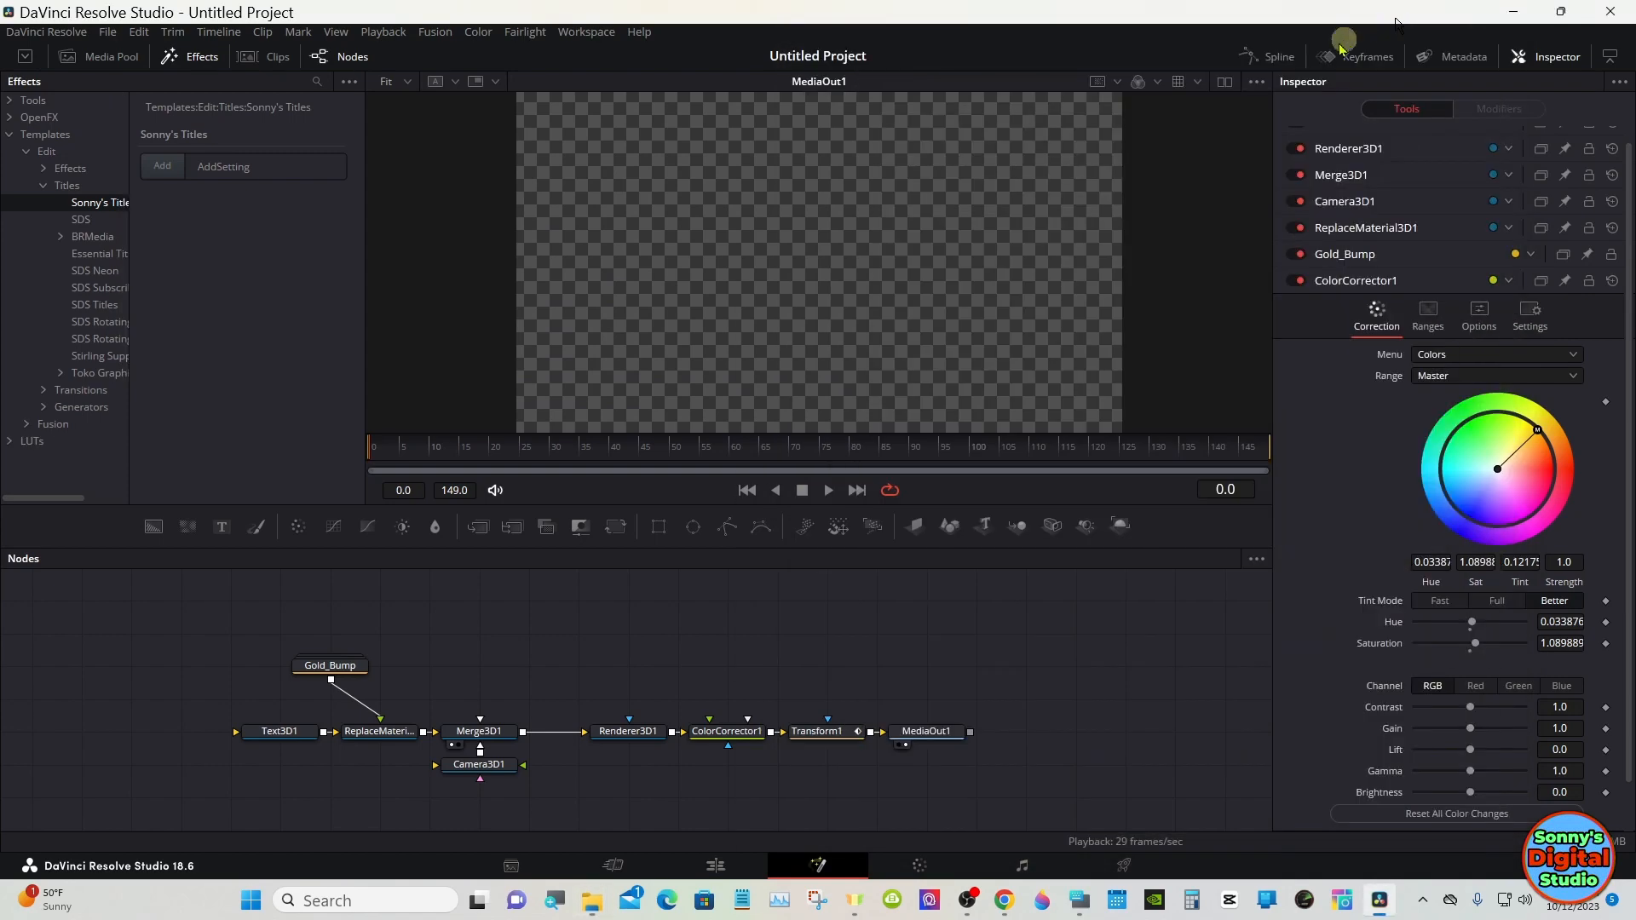
On the Edit page, place the Banner title from Sonny's Titles on Video 2 after Fusion Composition 1 and move the playhead to 01:00:10:18.
click(717, 866)
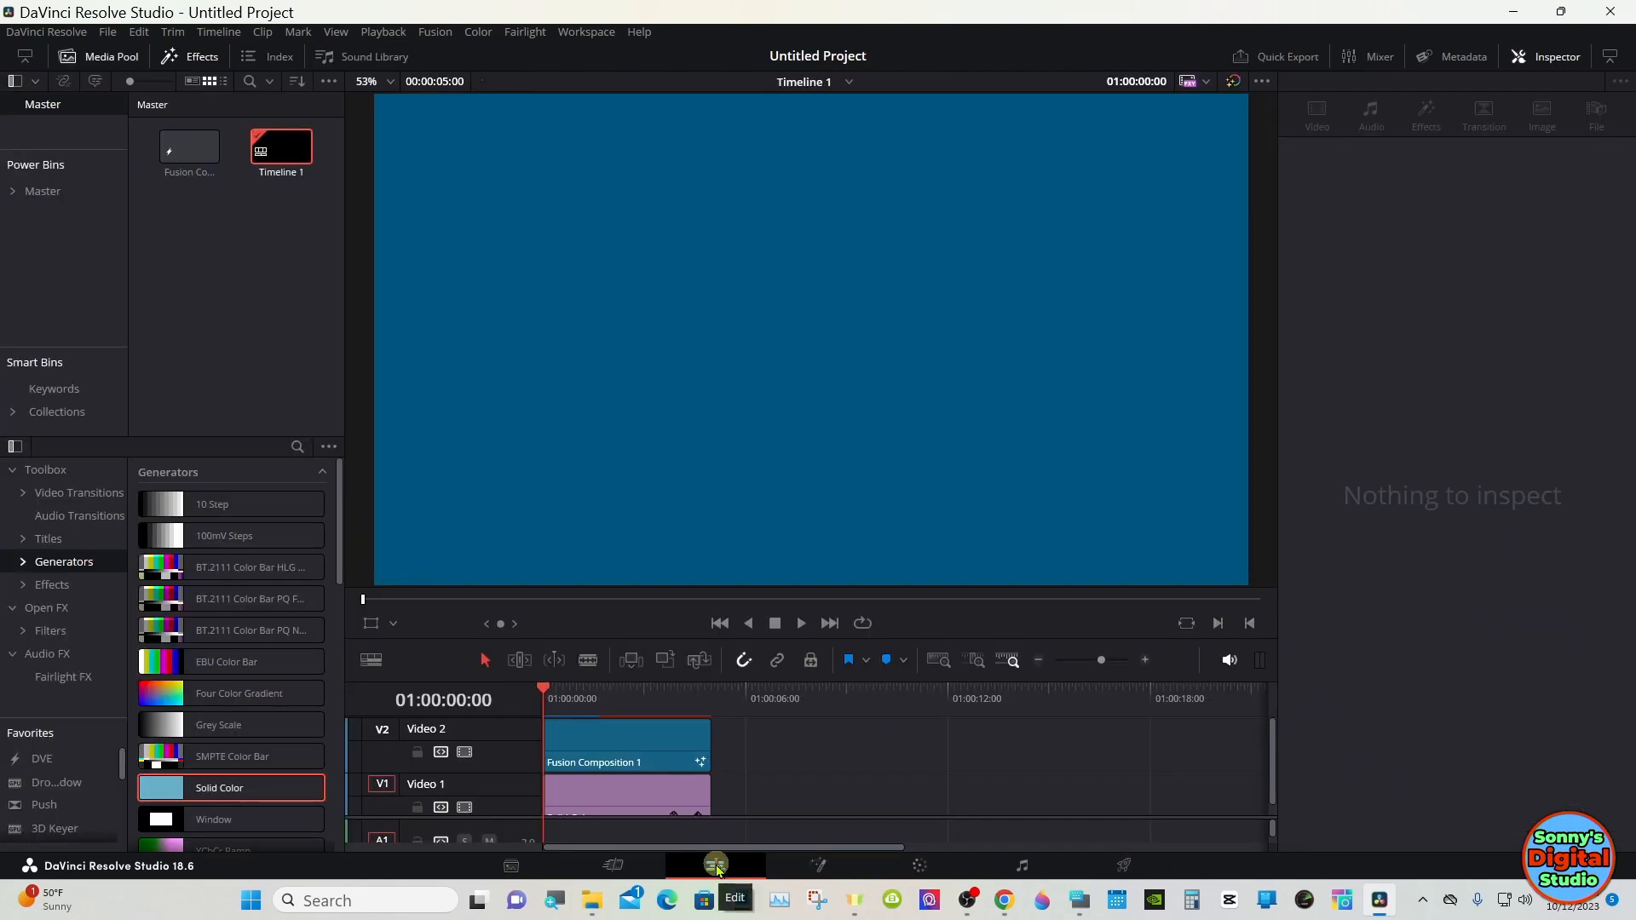
click(24, 539)
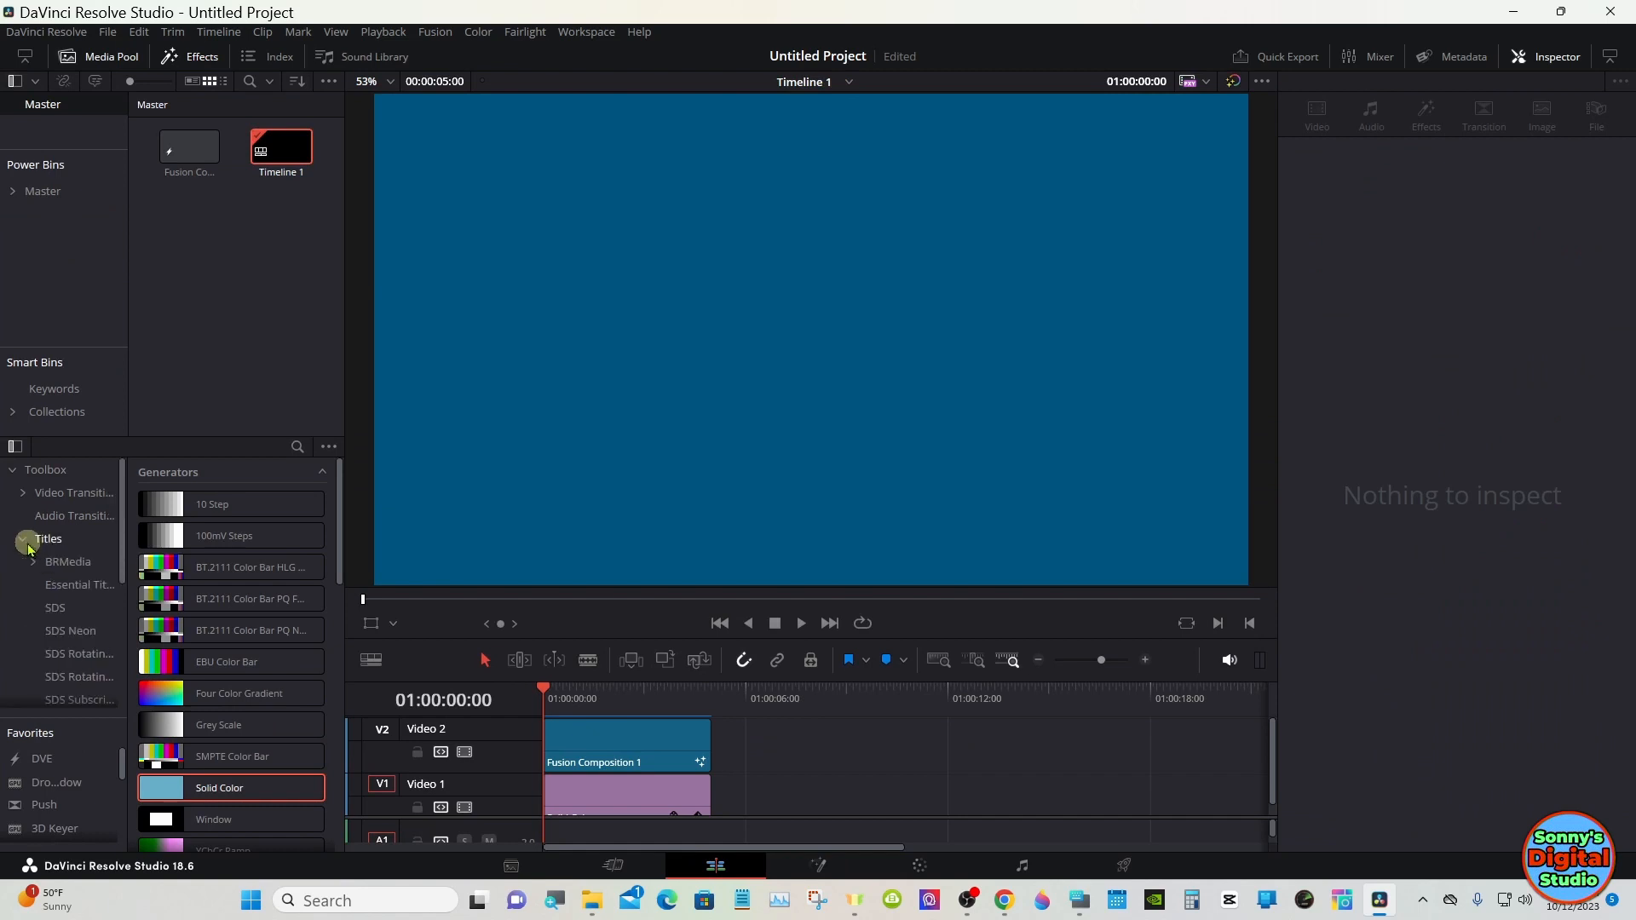
scroll(120, 534, down, 5)
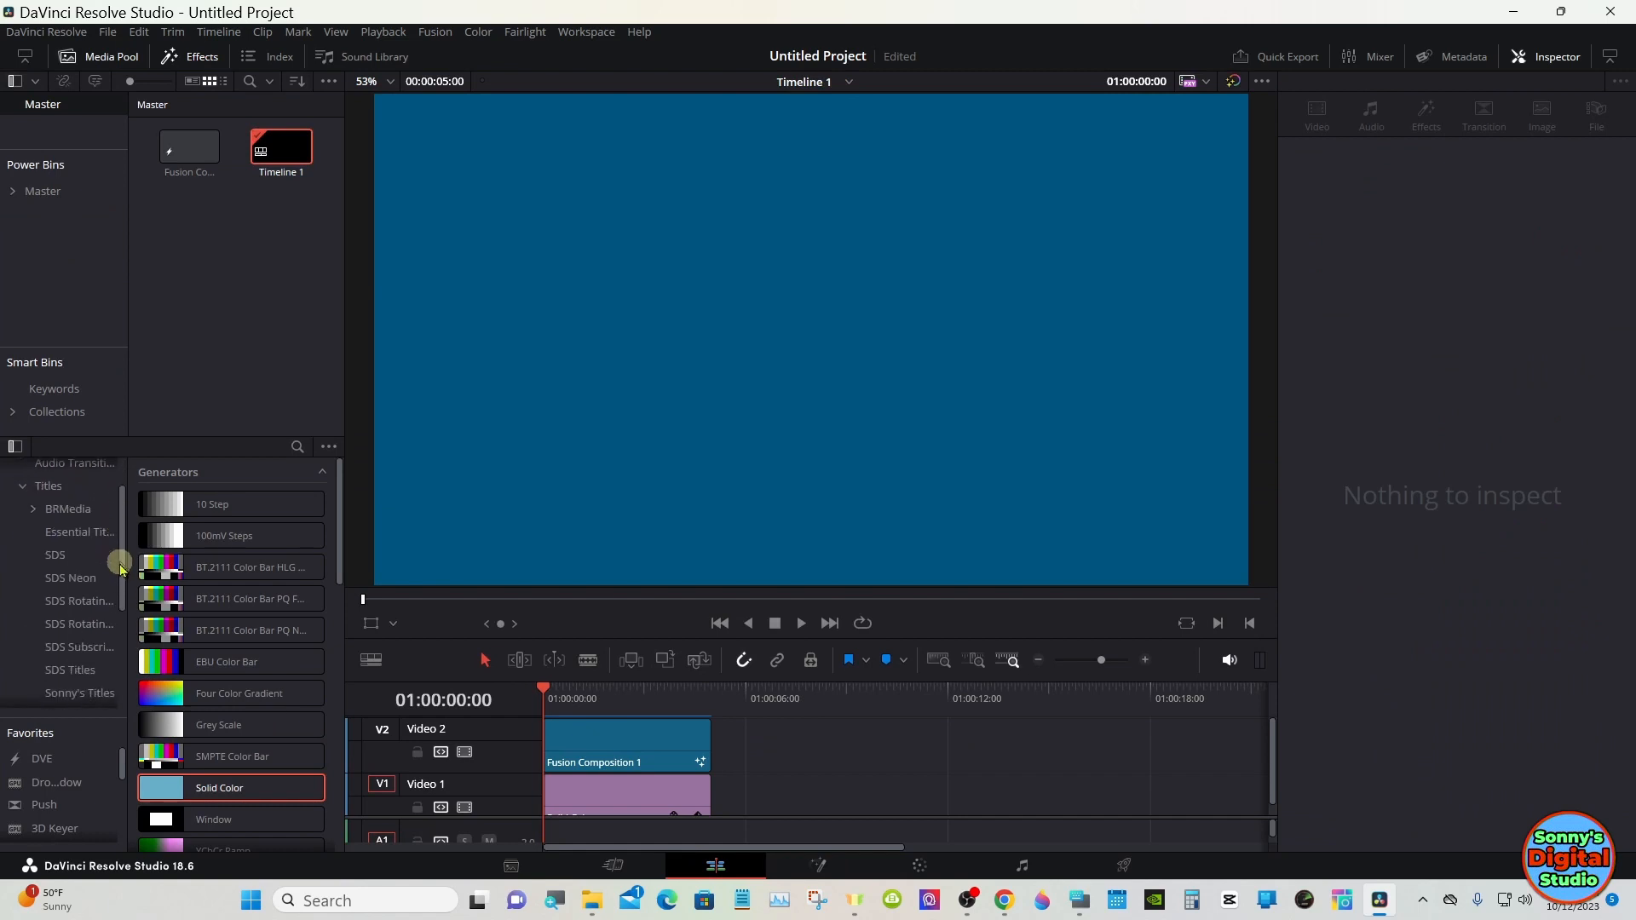
click(89, 644)
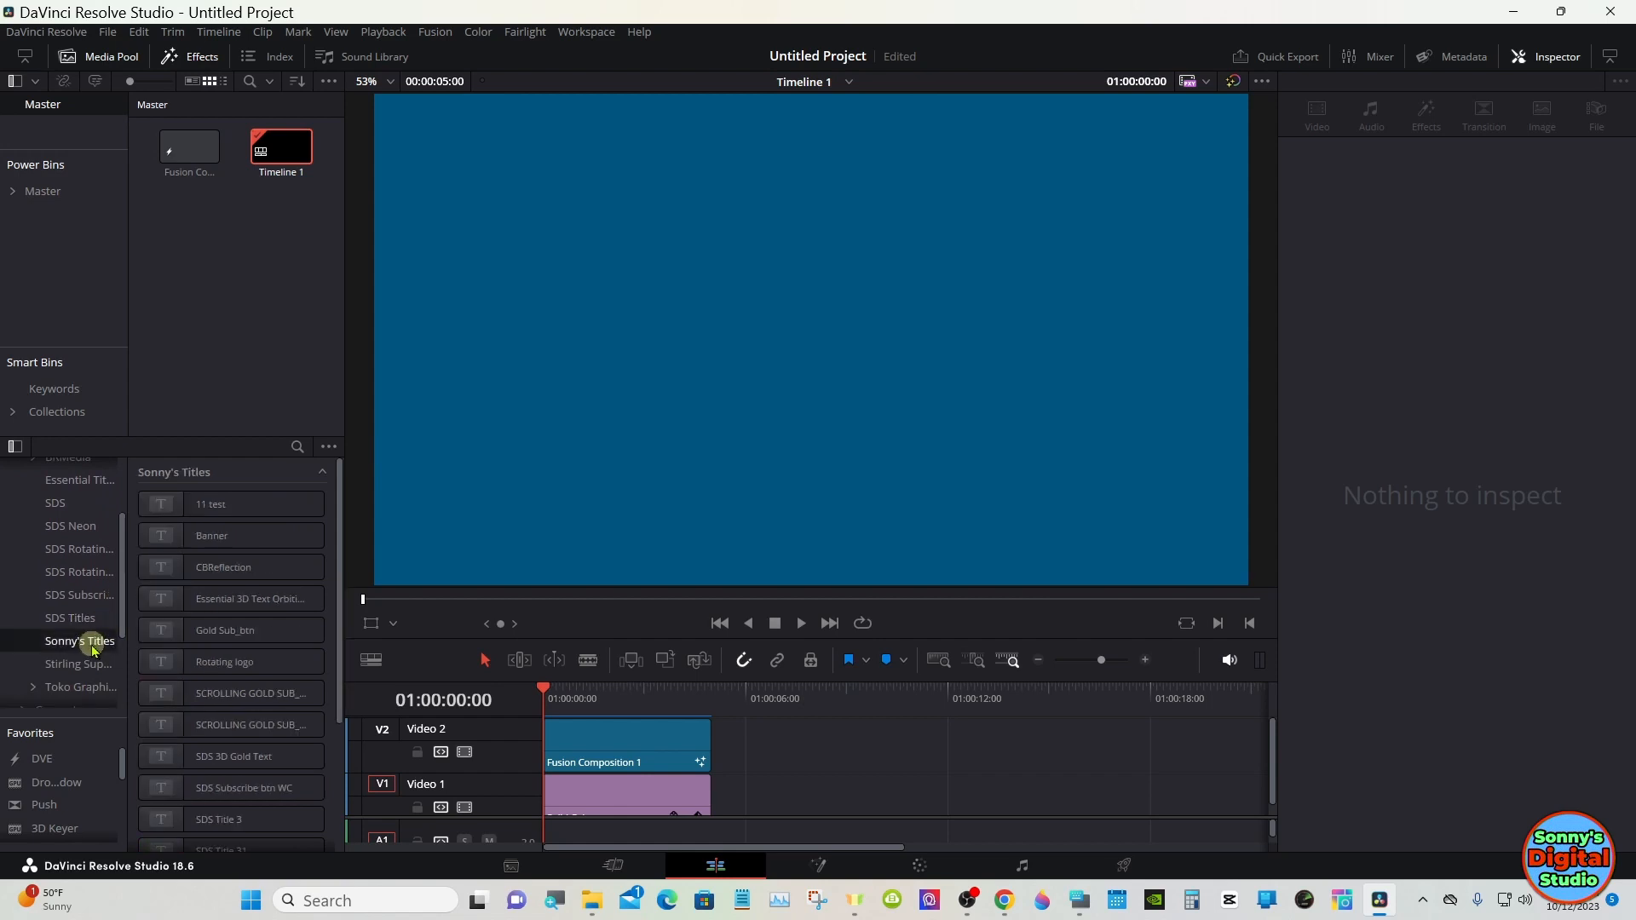
click(223, 538)
drag(225, 543, 903, 699)
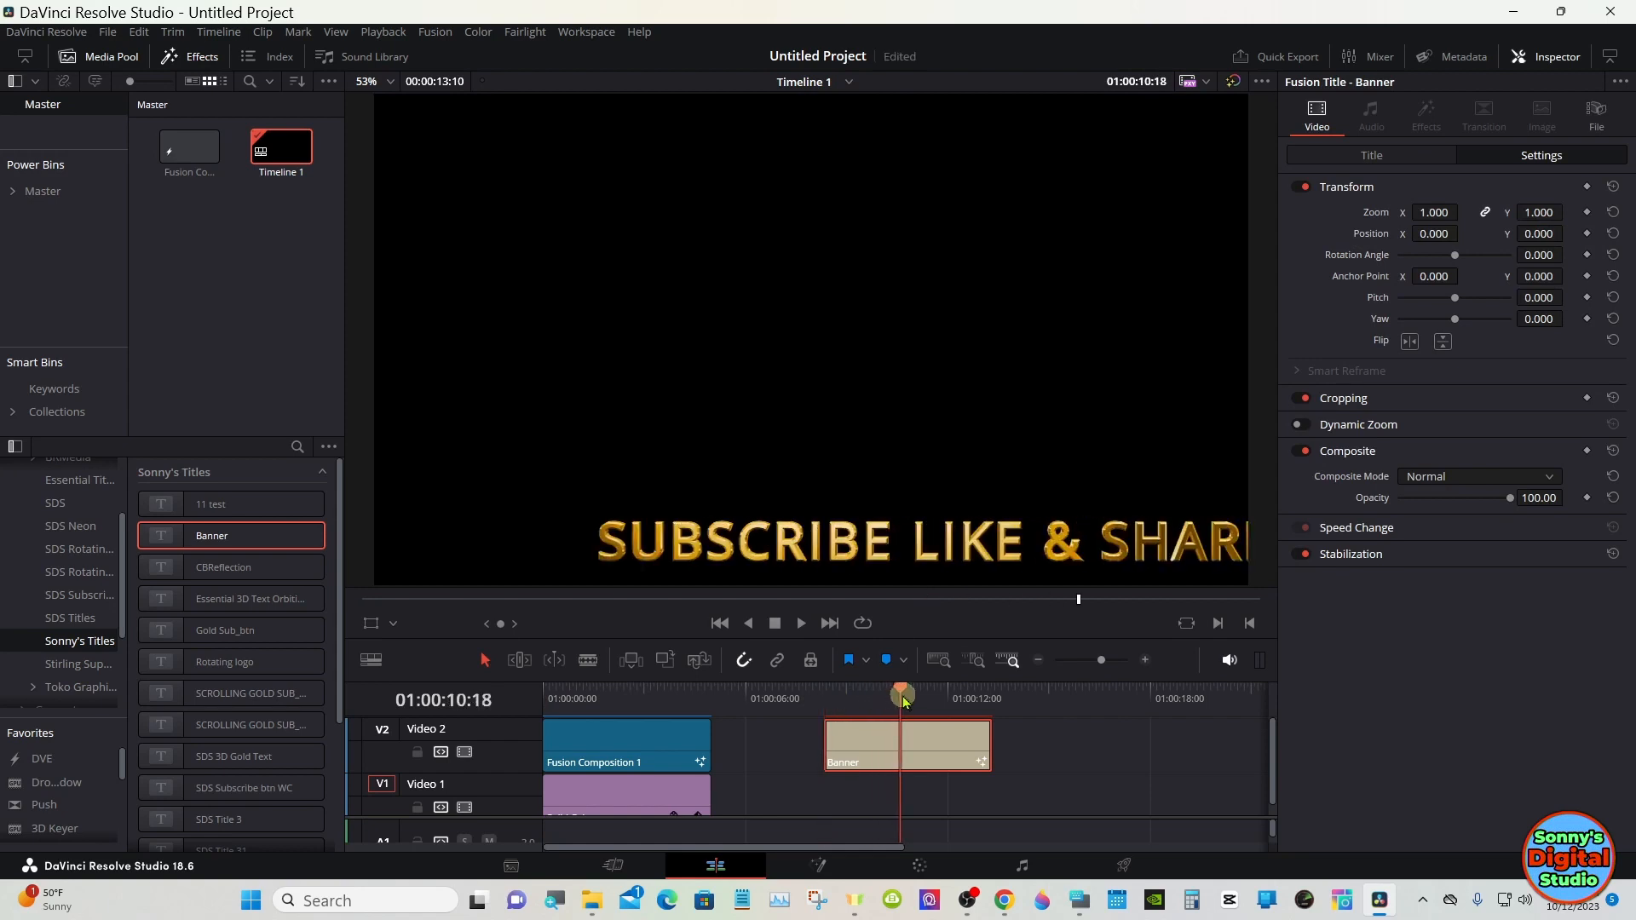